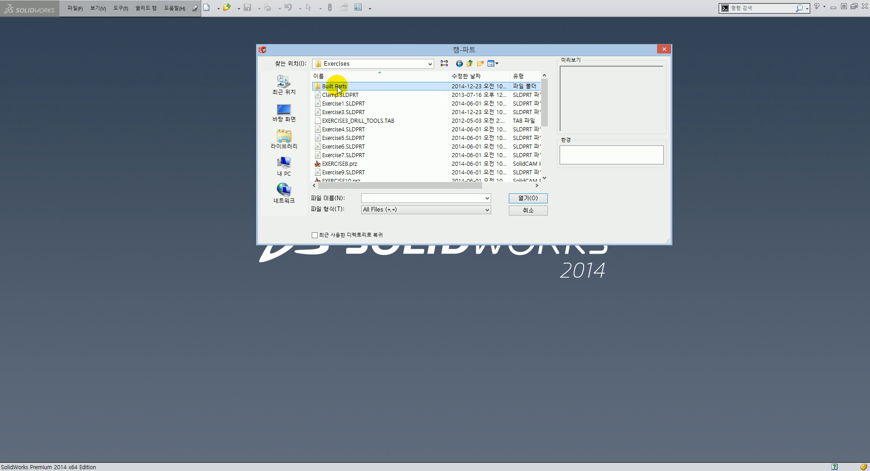
Open the CAM part EXERCISE4.prz from the Built Parts folder
{"action": "double_click", "coordinate": [341, 87]}
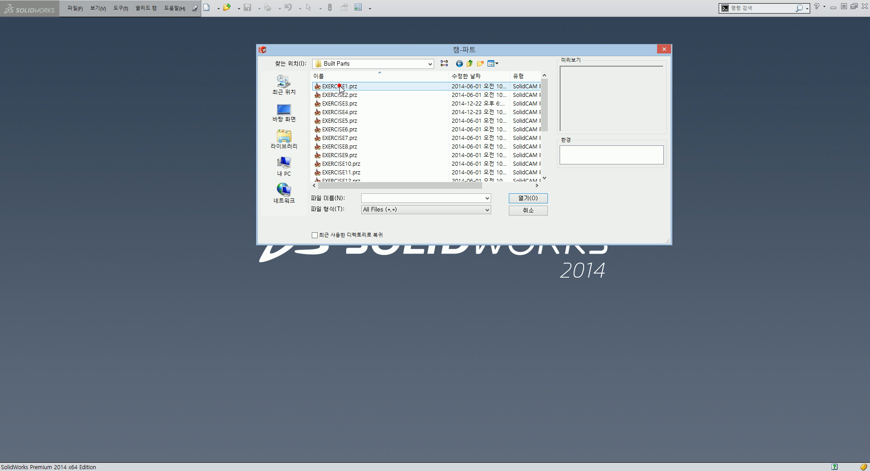
{"action": "double_click", "coordinate": [343, 113]}
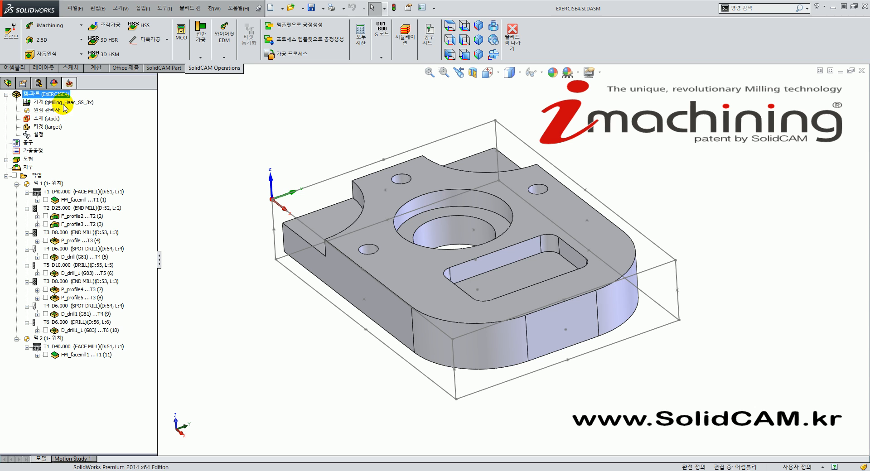
Review the available CNC controllers in the milling part data and leave without changing the selection
{"action": "left_click", "coordinate": [64, 102]}
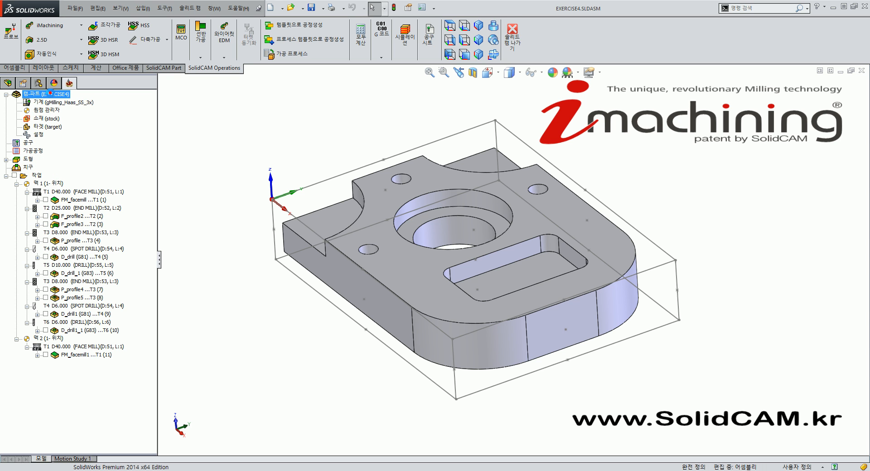
{"action": "double_click", "coordinate": [56, 104]}
{"action": "left_click", "coordinate": [77, 134]}
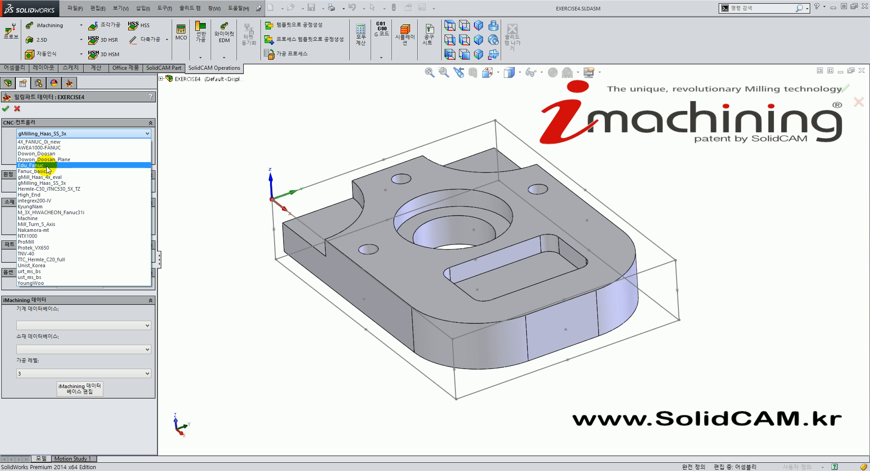
{"action": "left_click", "coordinate": [210, 161]}
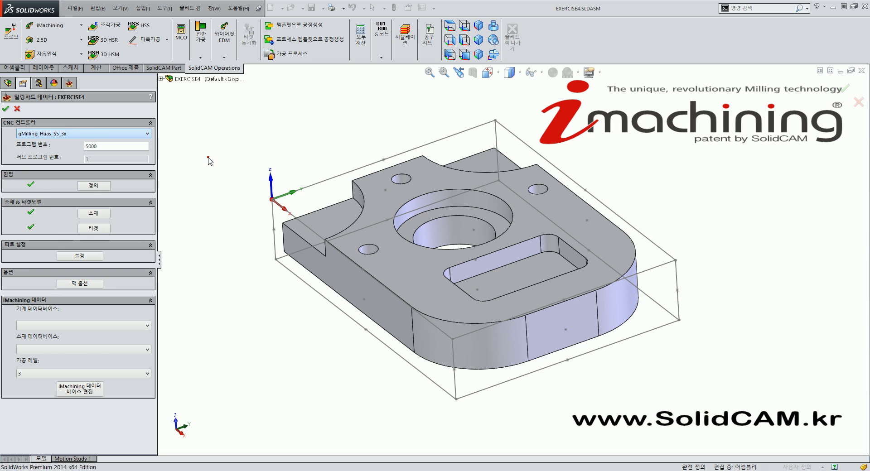
{"action": "left_click", "coordinate": [18, 107]}
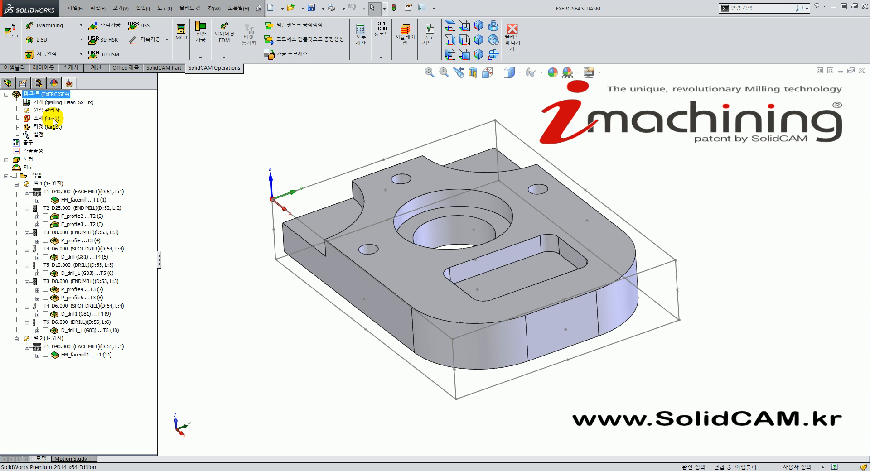
Examine the stock definition's box expansion values against the box around the part, and leave the definition unchanged
{"action": "left_click", "coordinate": [52, 119]}
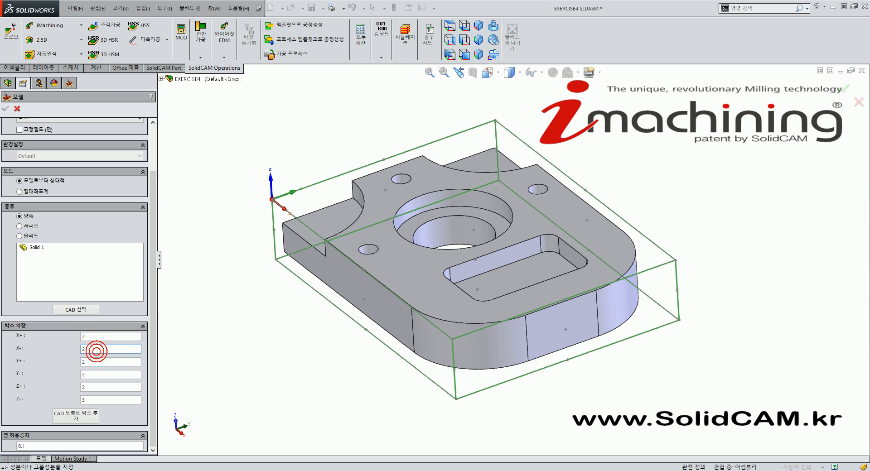
{"action": "middle_click_drag", "start_coordinate": [263, 321], "coordinate": [321, 266]}
{"action": "left_click", "coordinate": [93, 400]}
{"action": "scroll", "coordinate": [317, 253], "scroll_direction": "down", "scroll_amount": 5}
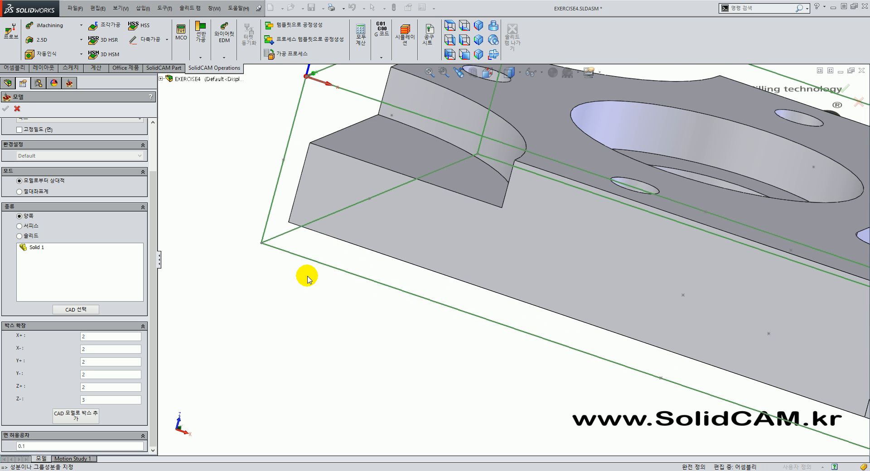
{"action": "scroll", "coordinate": [209, 296], "scroll_direction": "up", "scroll_amount": 7}
{"action": "middle_click_drag", "start_coordinate": [532, 312], "coordinate": [524, 317]}
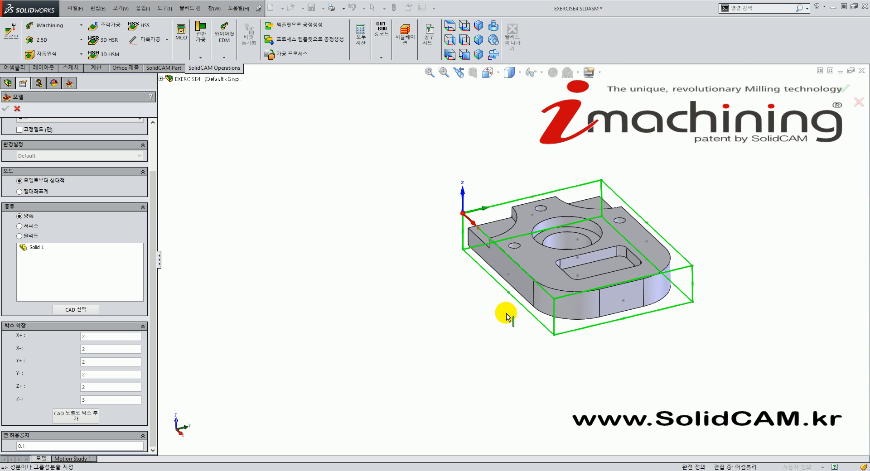
{"action": "left_click", "coordinate": [75, 415]}
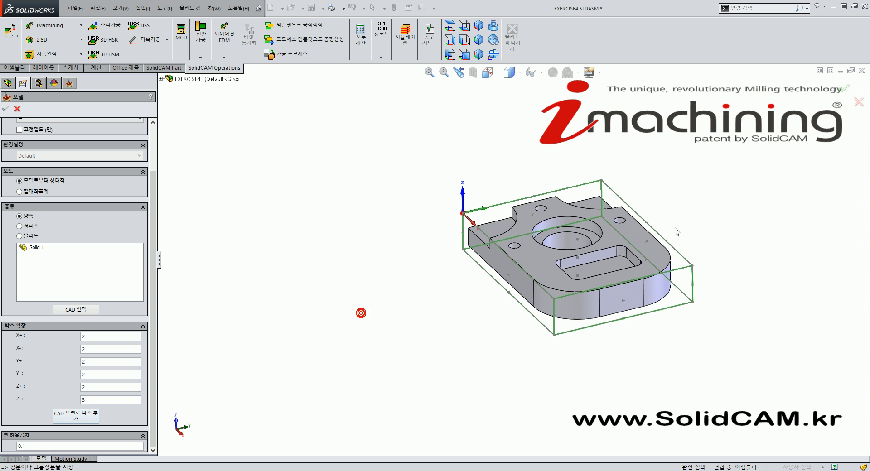
{"action": "scroll", "coordinate": [671, 235], "scroll_direction": "down", "scroll_amount": 3}
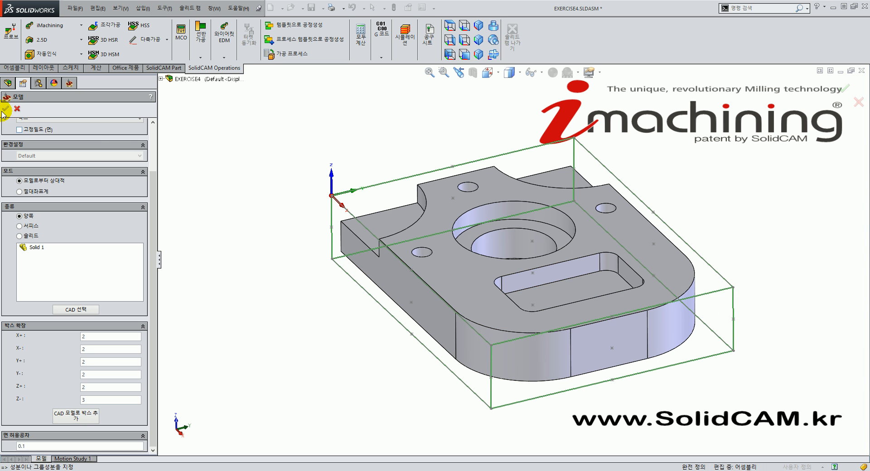
{"action": "left_click", "coordinate": [15, 110]}
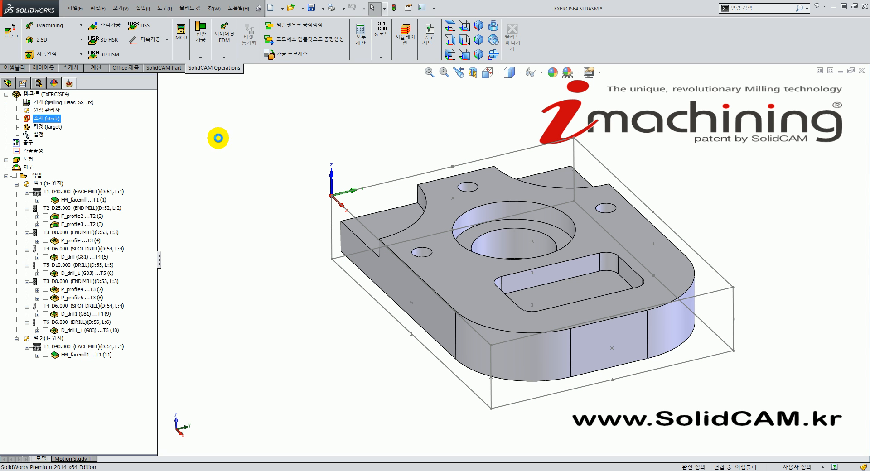
Open the origin data of position 1 under Mac 1 from the origin manager
{"action": "middle_click_drag", "start_coordinate": [289, 192], "coordinate": [316, 204]}
{"action": "scroll", "coordinate": [408, 213], "scroll_direction": "up", "scroll_amount": 3}
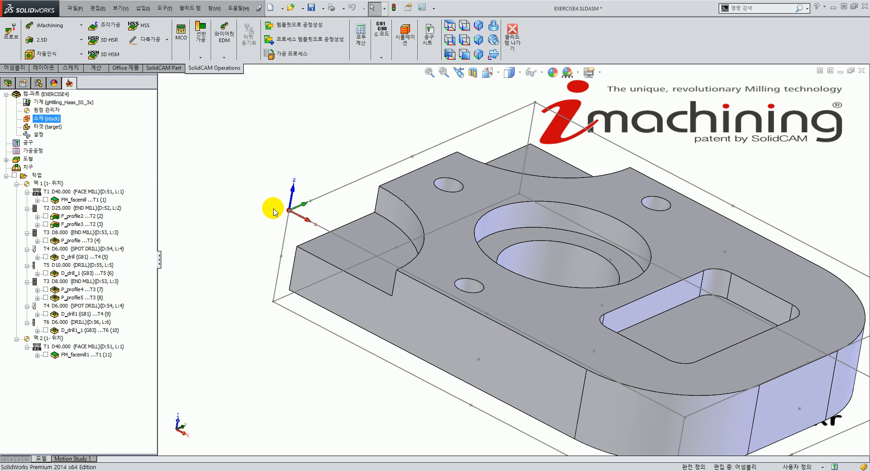
{"action": "double_click", "coordinate": [48, 111]}
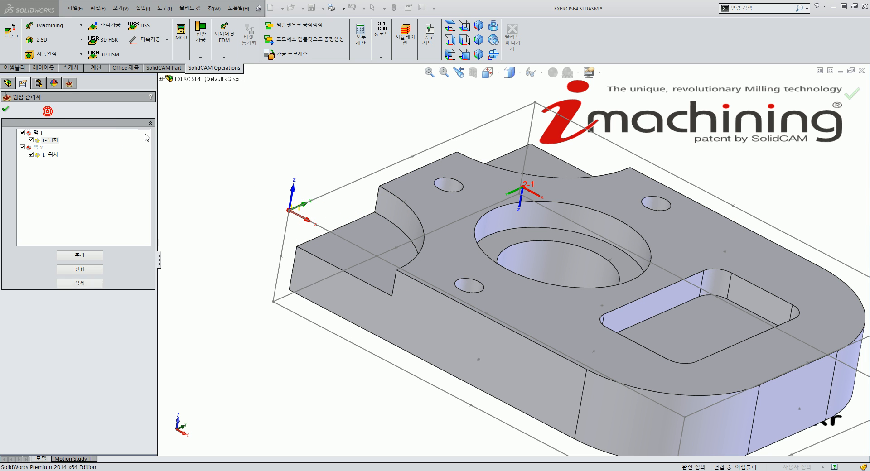
{"action": "right_click", "coordinate": [39, 133]}
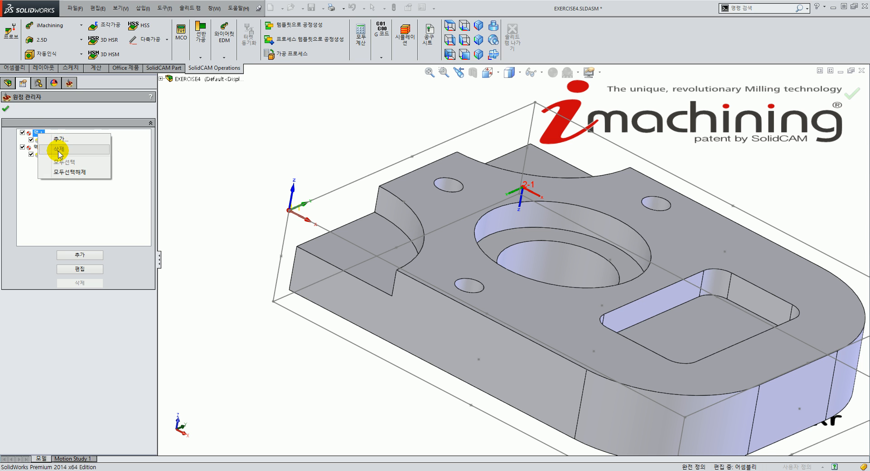
{"action": "left_click", "coordinate": [27, 165]}
{"action": "right_click", "coordinate": [42, 138]}
{"action": "left_click", "coordinate": [68, 158]}
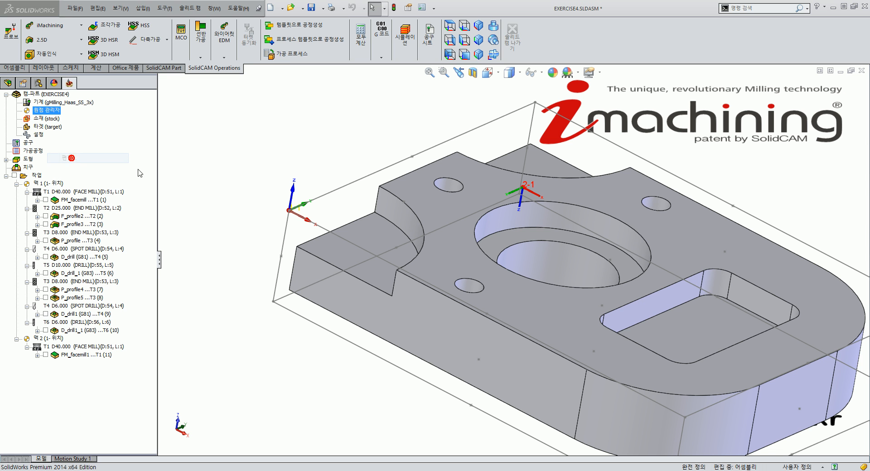
Review how the Mac 1 origin is defined at the model box corner, and close the origin data without changes
{"action": "left_click", "coordinate": [632, 139]}
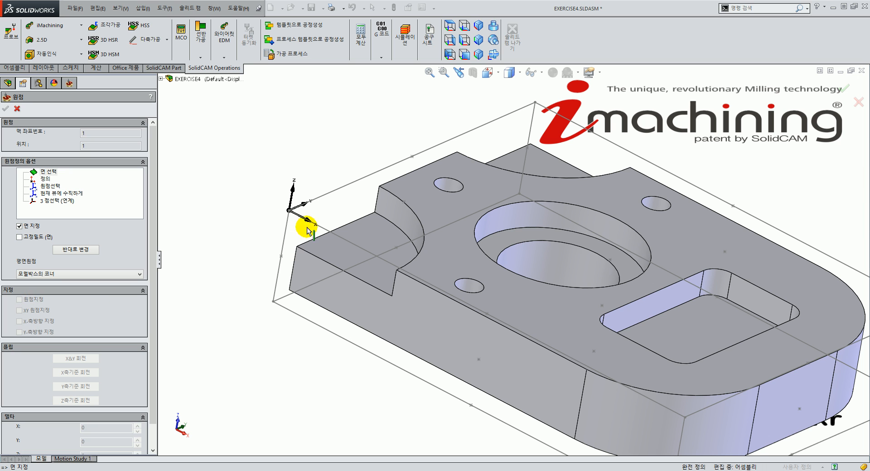
{"action": "left_click", "coordinate": [286, 207]}
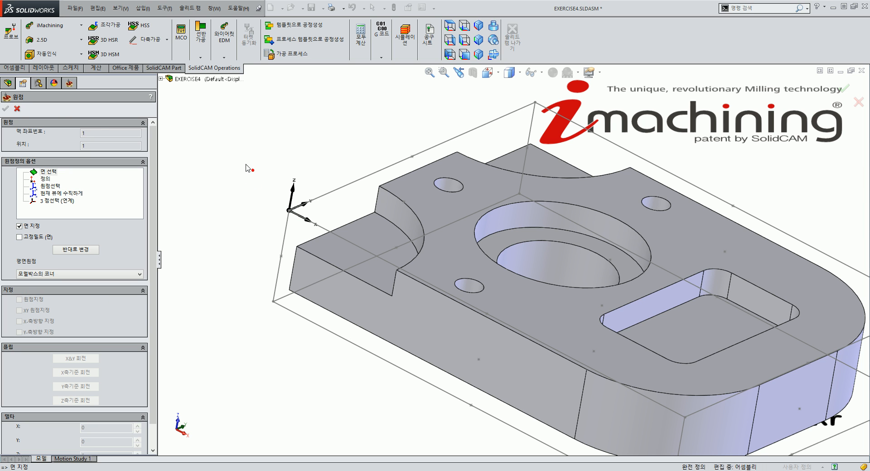
{"action": "left_click", "coordinate": [7, 109]}
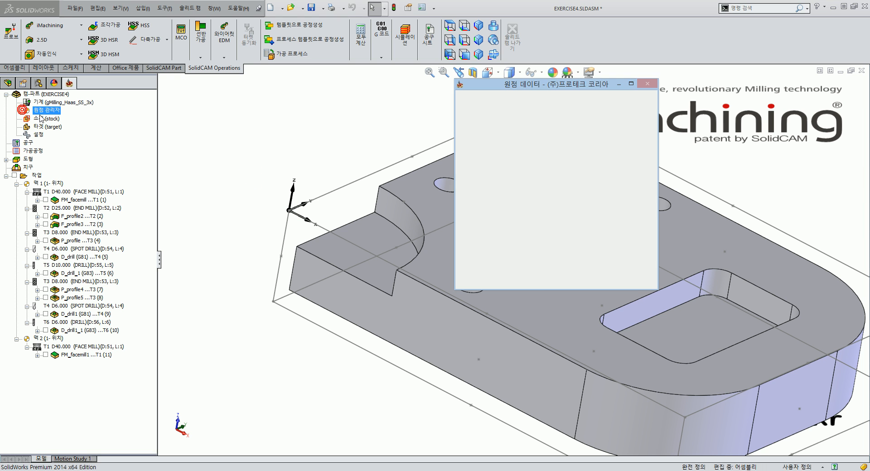
{"action": "left_click", "coordinate": [250, 130]}
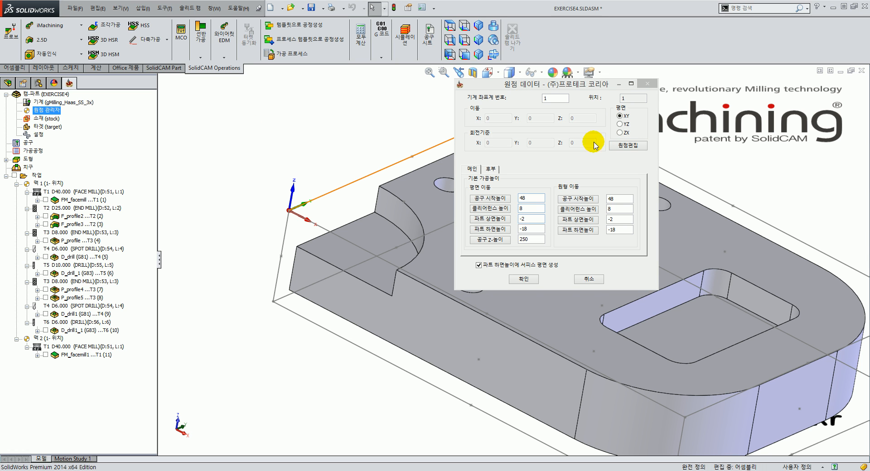
{"action": "left_click", "coordinate": [590, 280]}
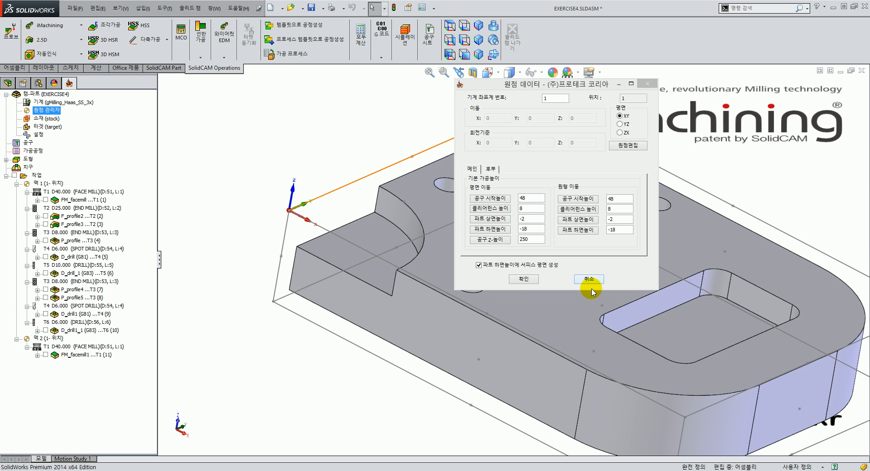
{"action": "left_click", "coordinate": [14, 111]}
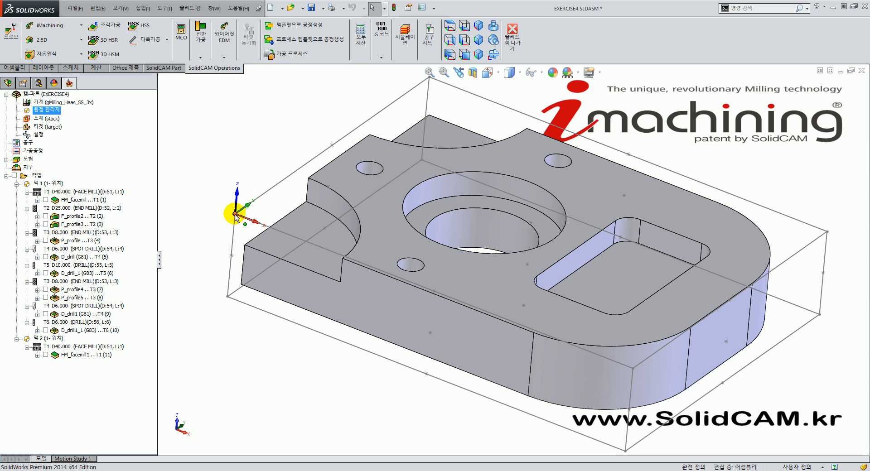
Inspect the Mac 1 origin on the part and locate its FM_facemill operation in the operations tree
{"action": "middle_click_drag", "start_coordinate": [335, 233], "coordinate": [346, 248]}
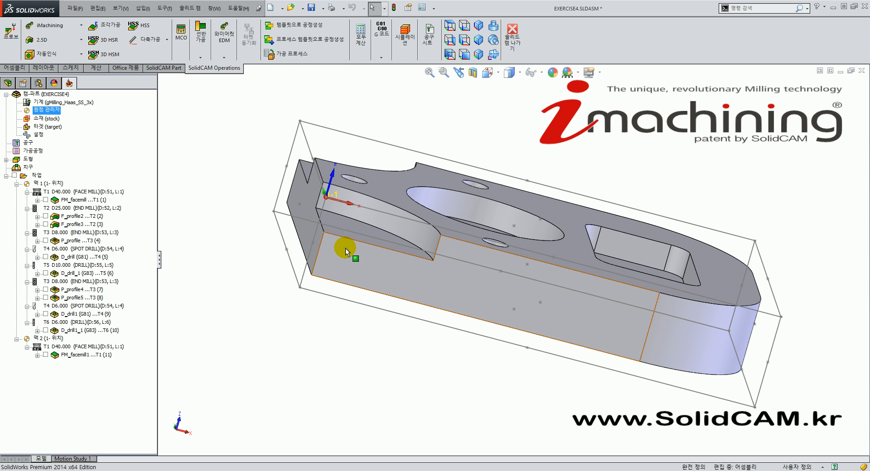
{"action": "left_click", "coordinate": [36, 183]}
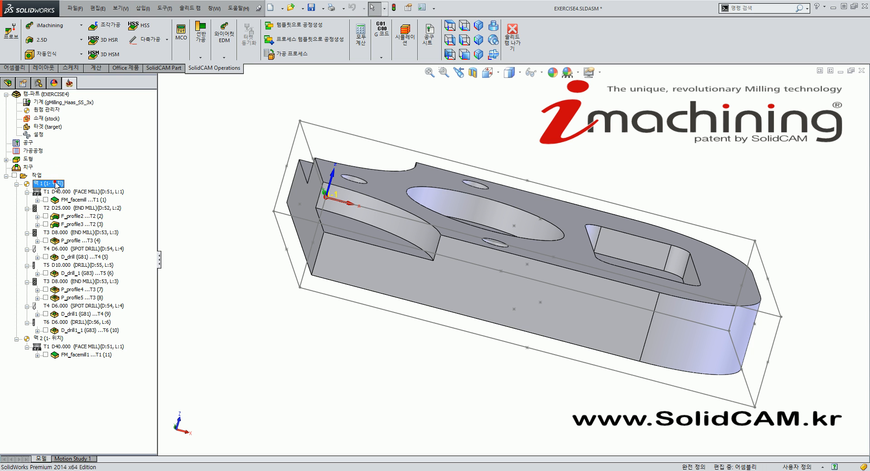
{"action": "left_click", "coordinate": [65, 200]}
{"action": "middle_click_drag", "start_coordinate": [355, 272], "coordinate": [286, 280]}
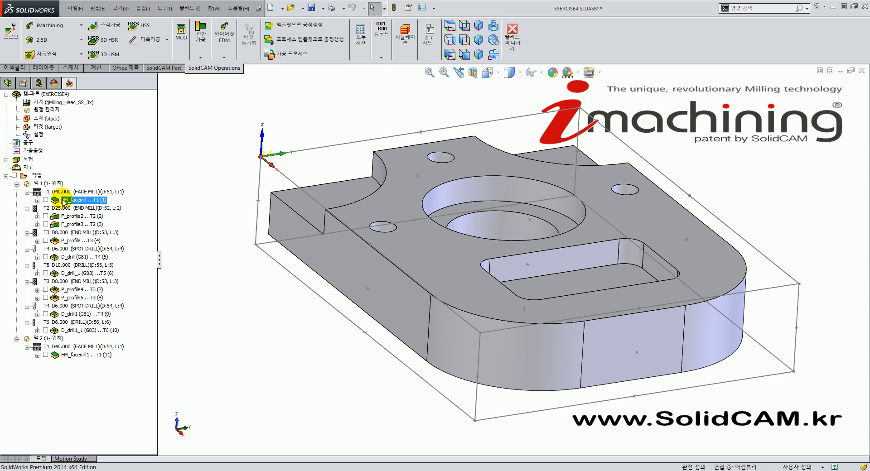
{"action": "left_click", "coordinate": [46, 199]}
{"action": "left_click", "coordinate": [47, 199]}
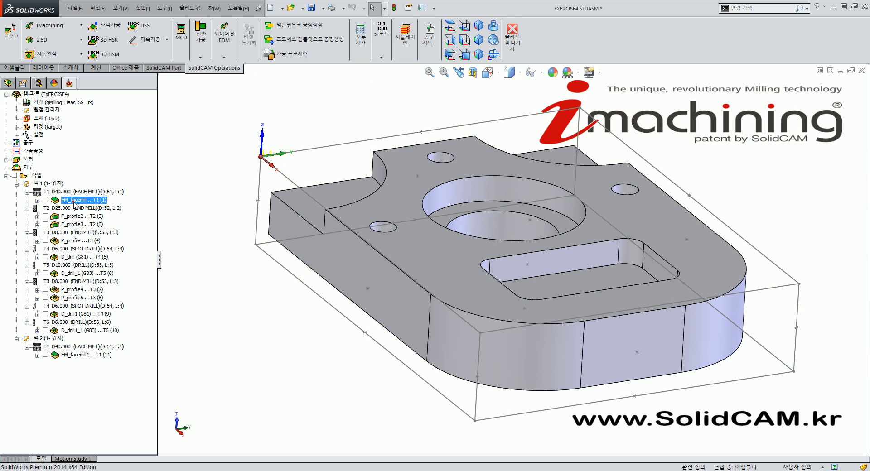
Open the FM_facemill operation, examine its geometry and the new face milling geometry options, and cancel the new geometry
{"action": "double_click", "coordinate": [73, 200]}
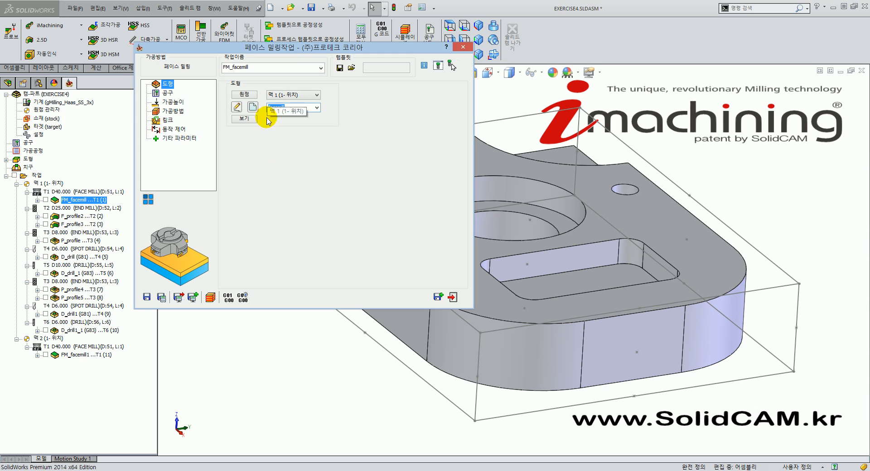
{"action": "left_click", "coordinate": [251, 109]}
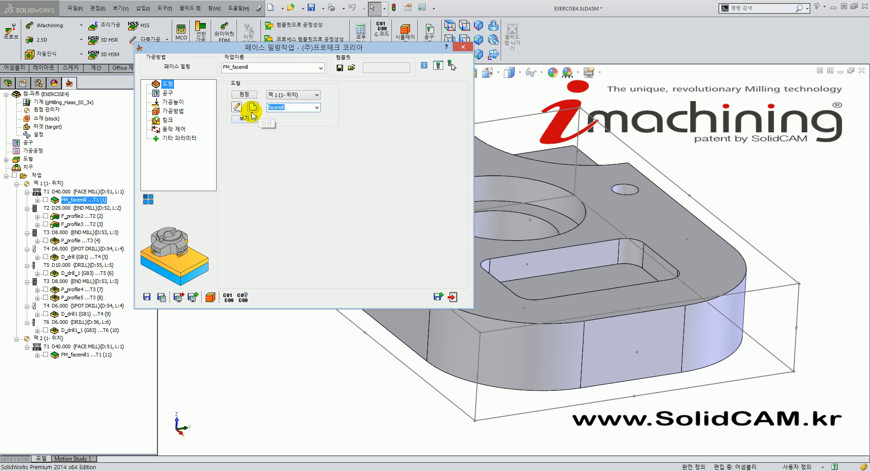
{"action": "left_click", "coordinate": [317, 108]}
{"action": "left_click", "coordinate": [362, 123]}
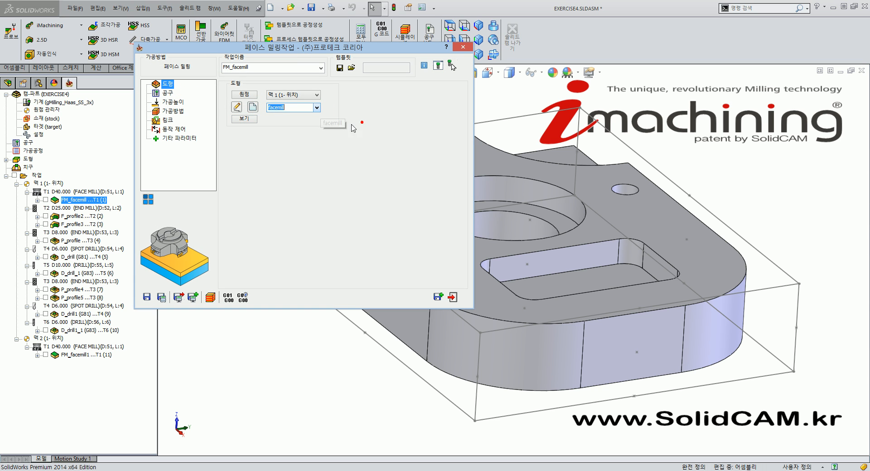
{"action": "left_click", "coordinate": [252, 108]}
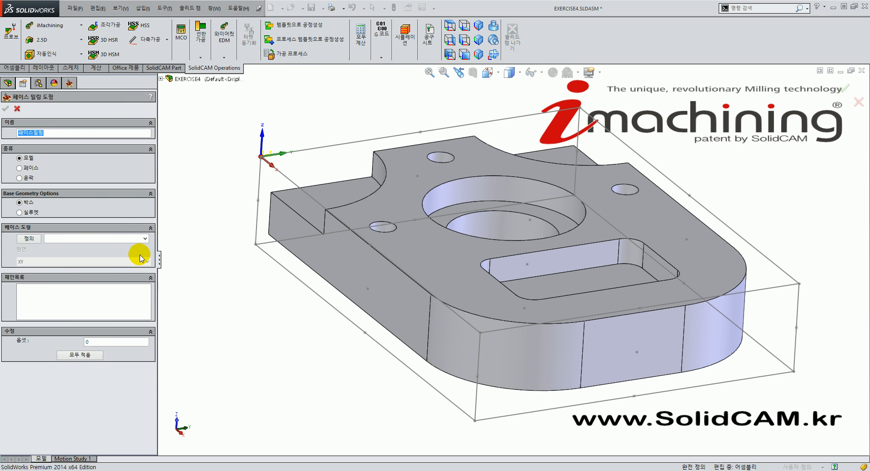
{"action": "left_click", "coordinate": [149, 228]}
{"action": "left_click", "coordinate": [149, 228]}
{"action": "left_click", "coordinate": [145, 238]}
{"action": "left_click_drag", "start_coordinate": [127, 249], "coordinate": [195, 213]}
{"action": "left_click", "coordinate": [17, 110]}
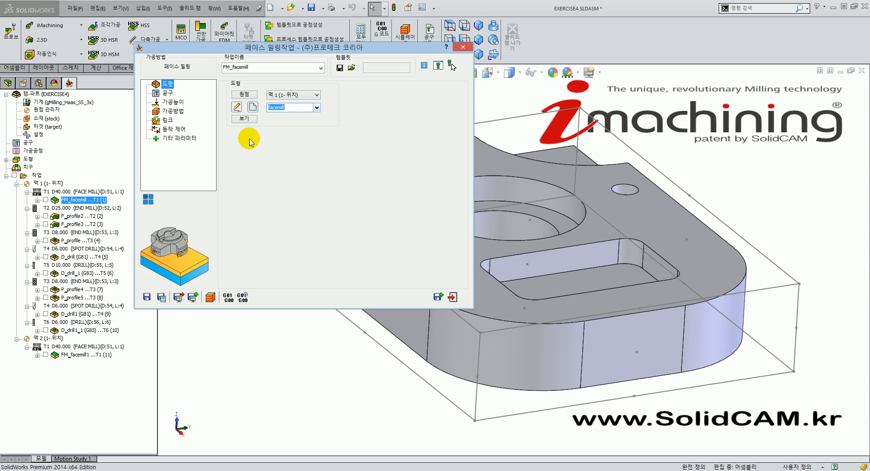
Check the face mill tool of FM_facemill, and compare its upper level, face depth and step down with the part's top face
{"action": "left_click", "coordinate": [171, 92]}
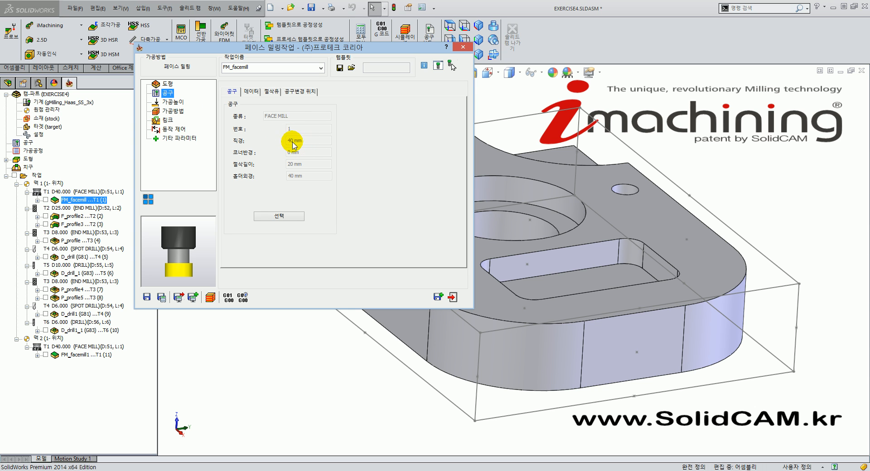
{"action": "left_click", "coordinate": [172, 103]}
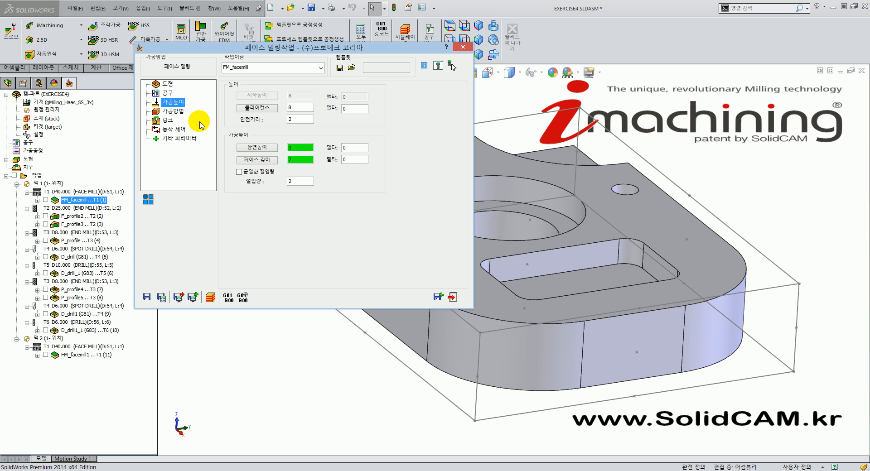
{"action": "left_click", "coordinate": [296, 160]}
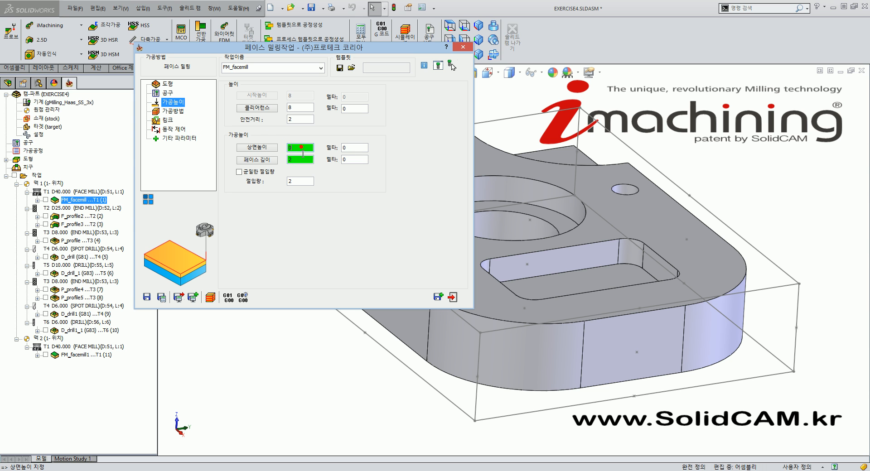
{"action": "middle_click_drag", "start_coordinate": [670, 297], "coordinate": [663, 251]}
{"action": "scroll", "coordinate": [485, 235], "scroll_direction": "up", "scroll_amount": 3}
{"action": "scroll", "coordinate": [476, 239], "scroll_direction": "down", "scroll_amount": 9}
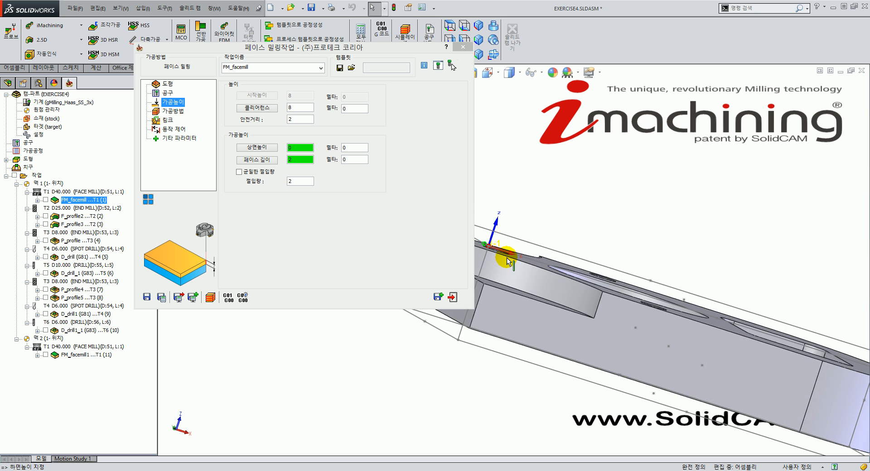
{"action": "scroll", "coordinate": [494, 254], "scroll_direction": "up", "scroll_amount": 5}
{"action": "scroll", "coordinate": [473, 231], "scroll_direction": "down", "scroll_amount": 6}
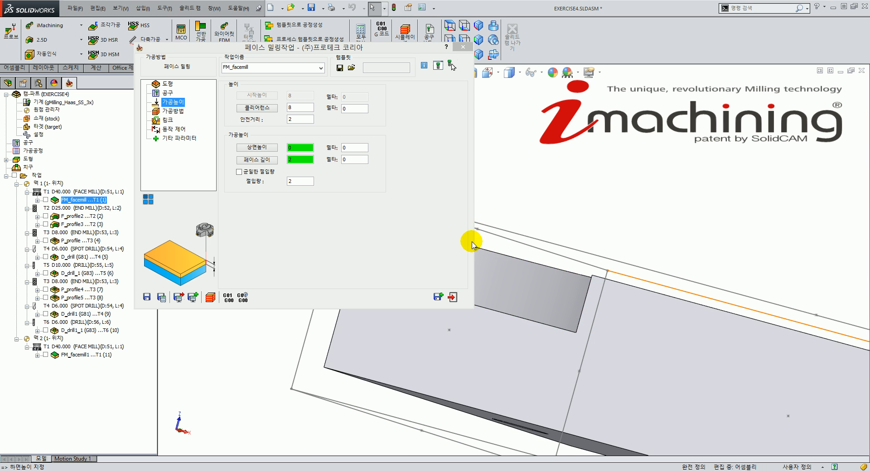
{"action": "middle_click_drag", "start_coordinate": [521, 253], "coordinate": [553, 267]}
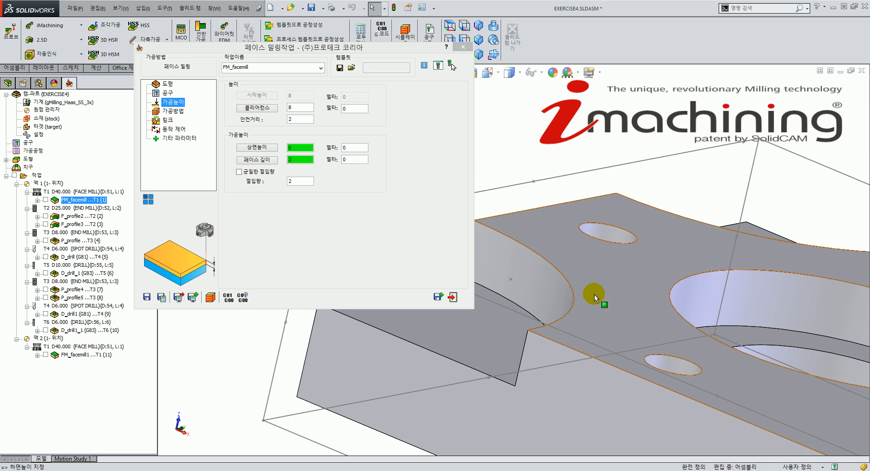
{"action": "left_click", "coordinate": [291, 158]}
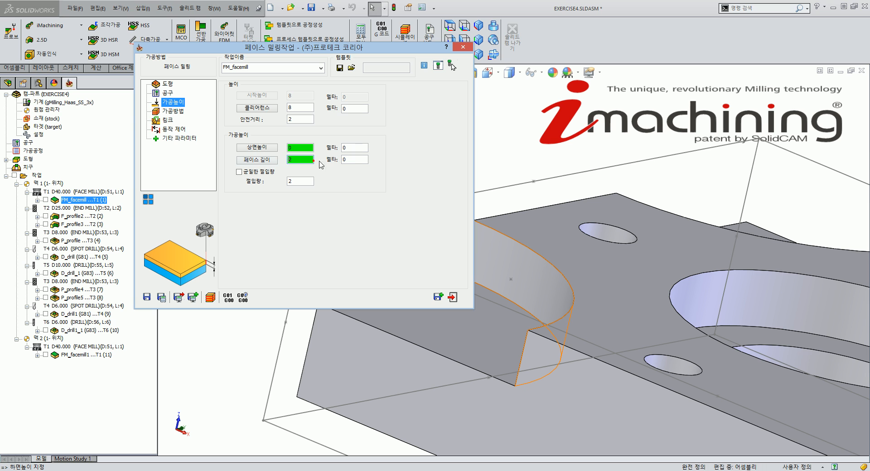
{"action": "left_click", "coordinate": [299, 179]}
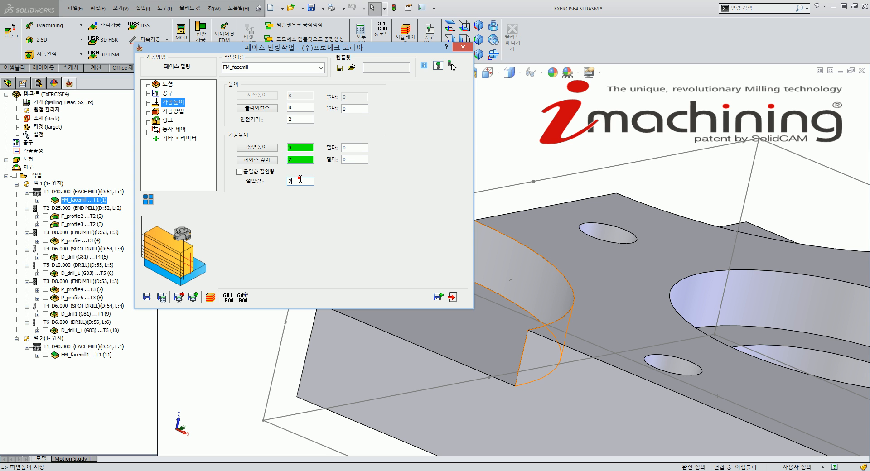
Examine the floor offset and finish option of FM_facemill, along with its tool's feed and spindle speed data
{"action": "left_click", "coordinate": [182, 112]}
{"action": "left_click", "coordinate": [433, 107]}
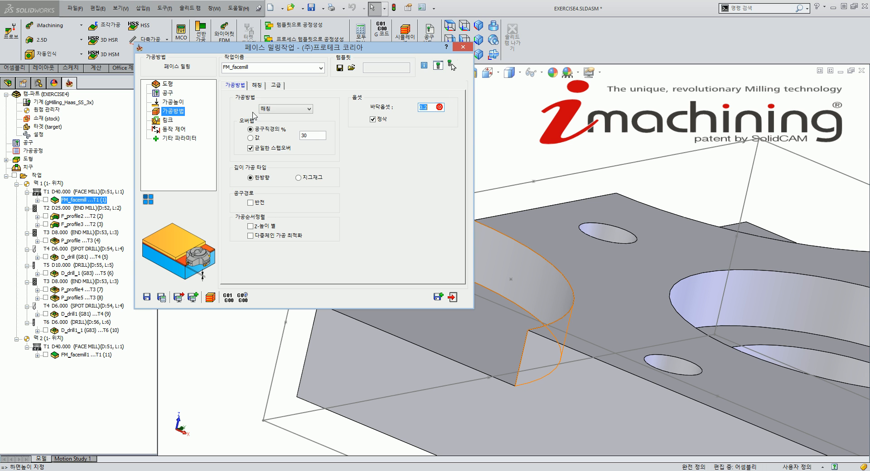
{"action": "left_click", "coordinate": [167, 93]}
{"action": "left_click", "coordinate": [250, 92]}
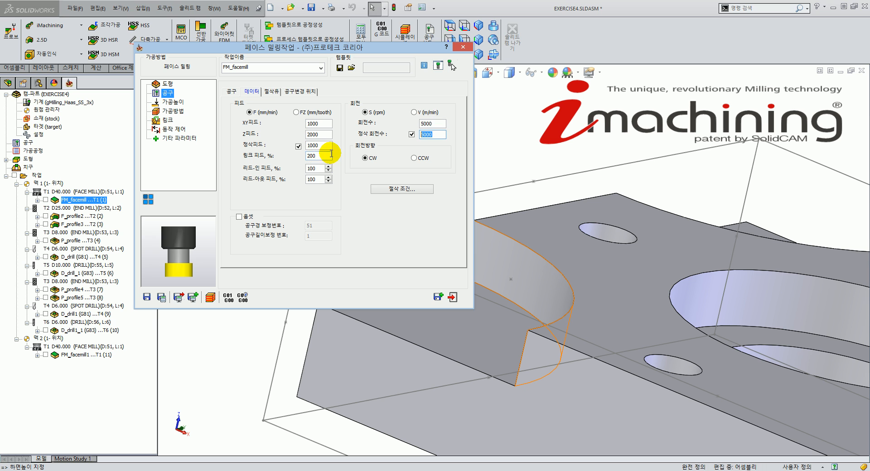
{"action": "left_click", "coordinate": [435, 135]}
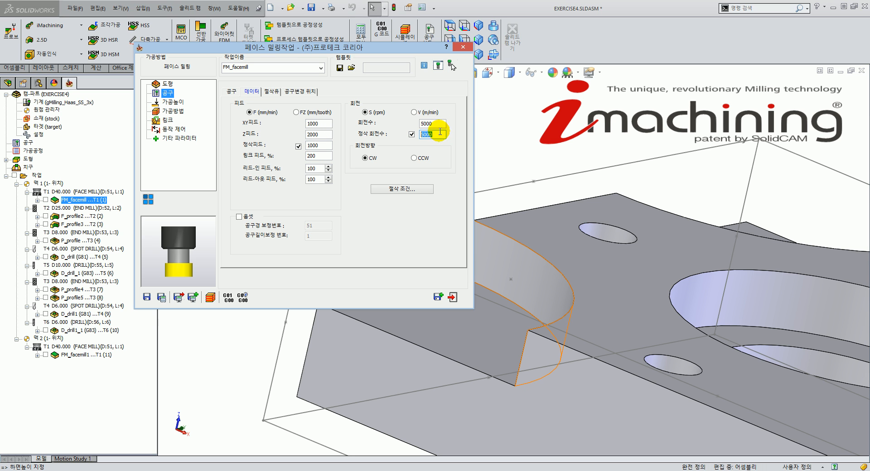
{"action": "left_click", "coordinate": [172, 102]}
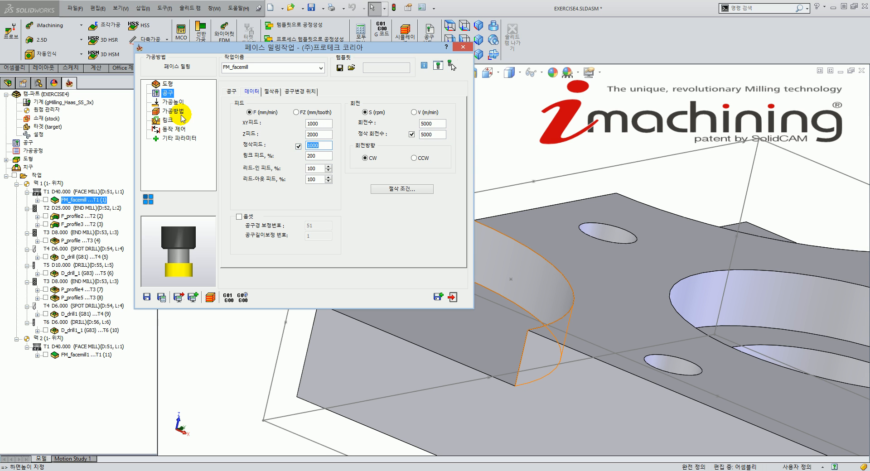
Review the face milling technology choices without changing them, and check the overlap setting against the part
{"action": "left_click", "coordinate": [174, 111]}
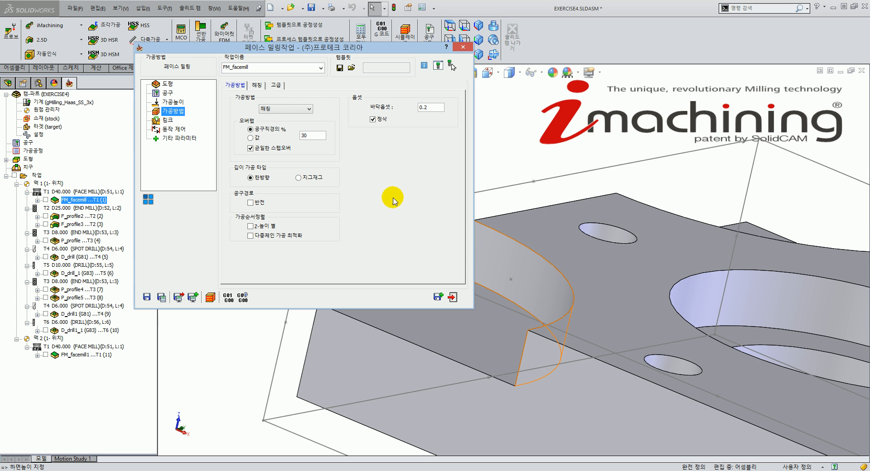
{"action": "left_click", "coordinate": [294, 111]}
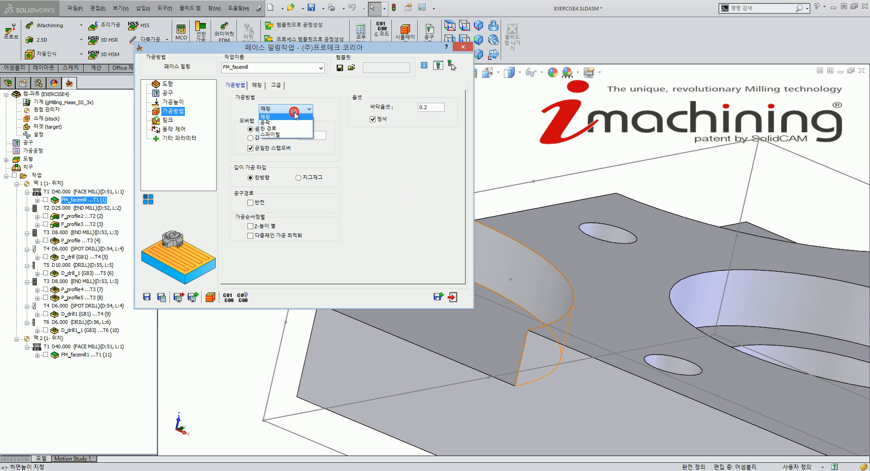
{"action": "left_click", "coordinate": [401, 150]}
{"action": "left_click", "coordinate": [558, 146]}
{"action": "scroll", "coordinate": [565, 145], "scroll_direction": "up", "scroll_amount": 3}
{"action": "scroll", "coordinate": [570, 190], "scroll_direction": "up", "scroll_amount": 2}
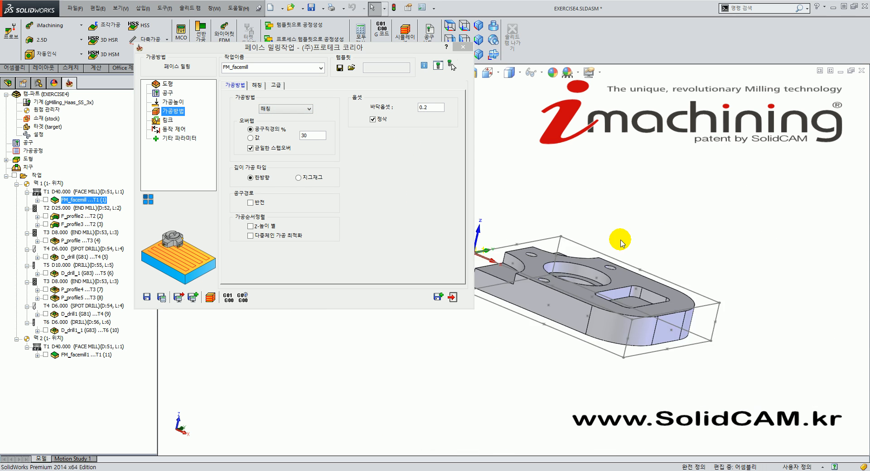
{"action": "middle_click_drag", "start_coordinate": [592, 210], "coordinate": [678, 307]}
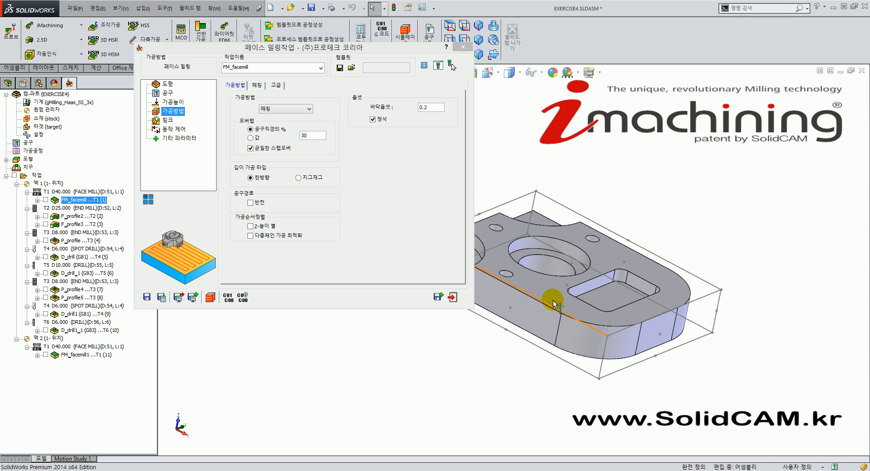
{"action": "left_click", "coordinate": [308, 134]}
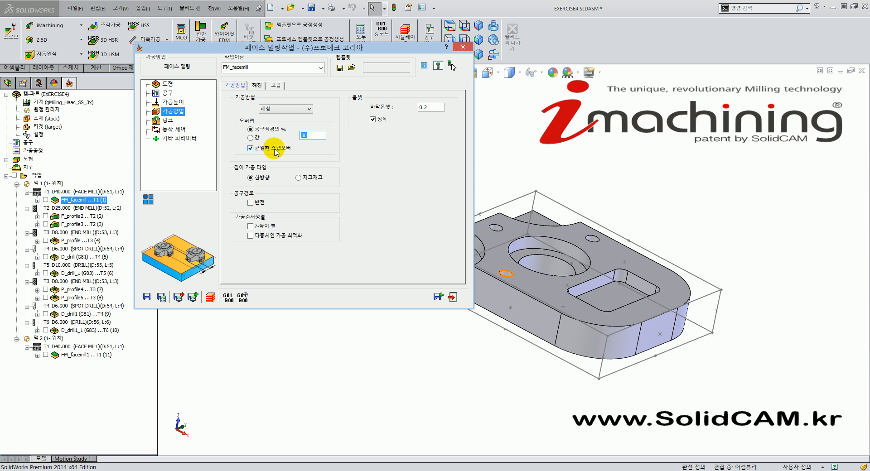
Check the hatch extension along the cut and show the FM_facemill toolpath on the part to inspect its overrun
{"action": "left_click", "coordinate": [257, 84]}
{"action": "left_click", "coordinate": [434, 121]}
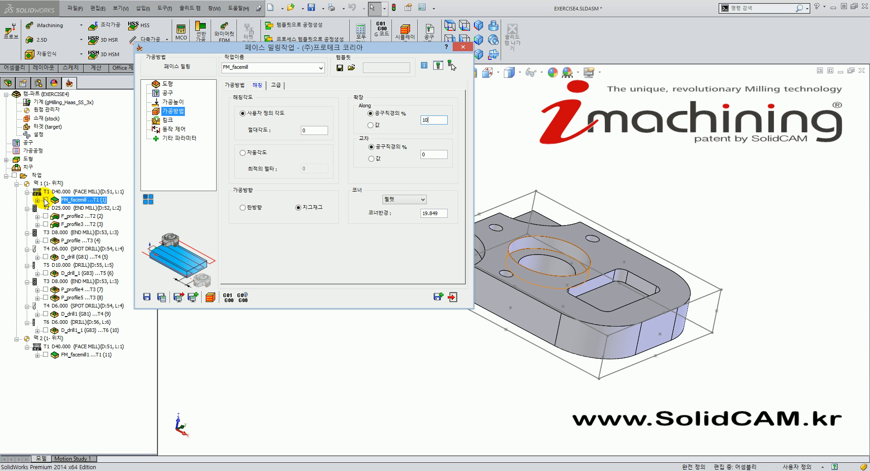
{"action": "left_click", "coordinate": [46, 200]}
{"action": "scroll", "coordinate": [737, 340], "scroll_direction": "down", "scroll_amount": 5}
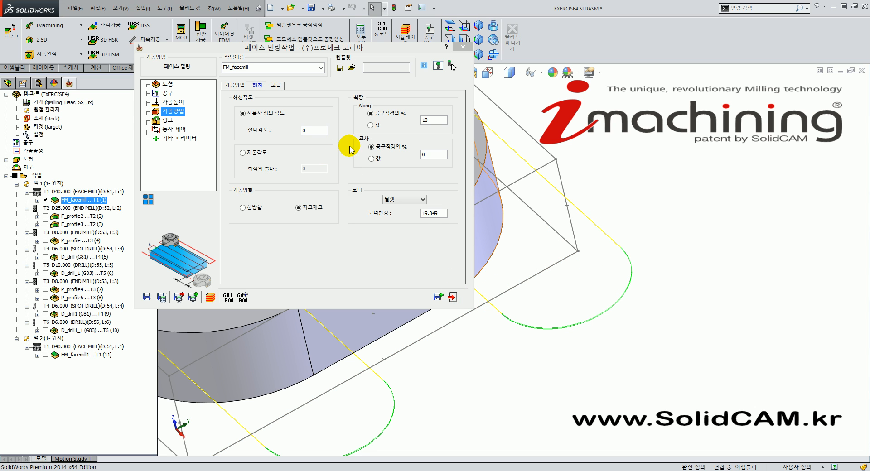
Review the lead-in and lead-out settings of FM_facemill and examine its toolpath around the whole part
{"action": "left_click", "coordinate": [168, 124]}
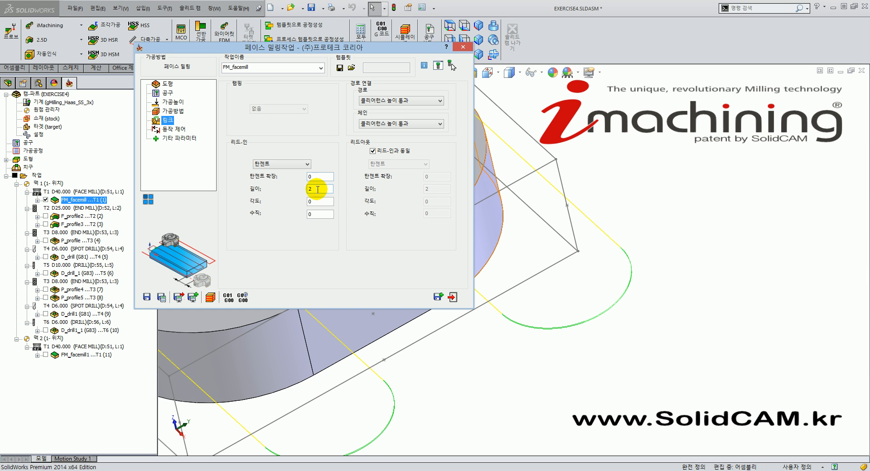
{"action": "middle_click_drag", "start_coordinate": [557, 247], "coordinate": [583, 204]}
{"action": "scroll", "coordinate": [585, 272], "scroll_direction": "up", "scroll_amount": 5}
{"action": "left_click_drag", "start_coordinate": [338, 50], "coordinate": [269, 52]}
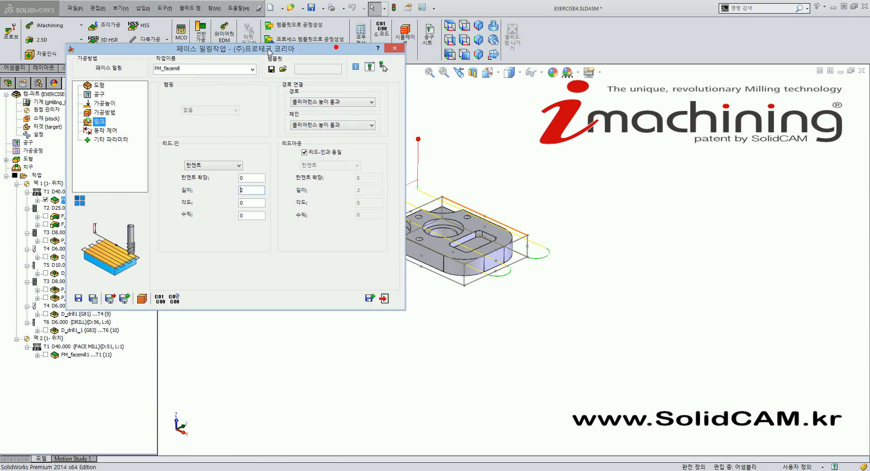
{"action": "double_click", "coordinate": [269, 51]}
{"action": "middle_click_drag", "start_coordinate": [409, 280], "coordinate": [410, 182]}
{"action": "scroll", "coordinate": [410, 184], "scroll_direction": "down", "scroll_amount": 6}
{"action": "middle_click_drag", "start_coordinate": [451, 252], "coordinate": [421, 186]}
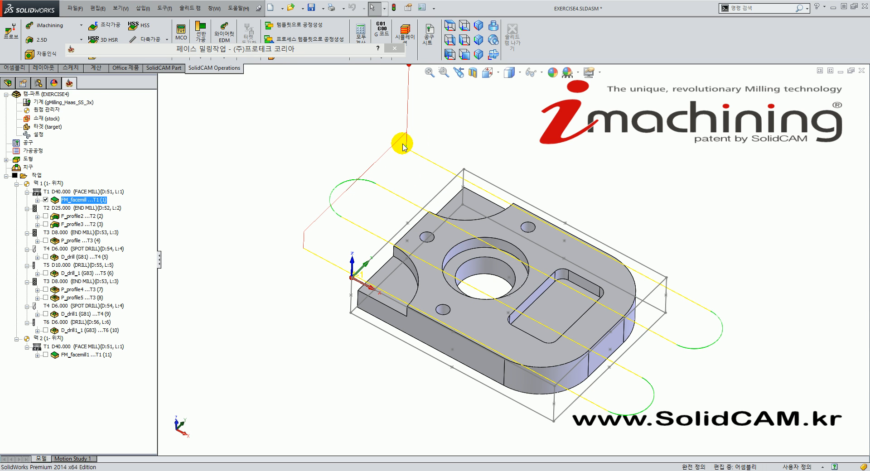
{"action": "double_click", "coordinate": [269, 50]}
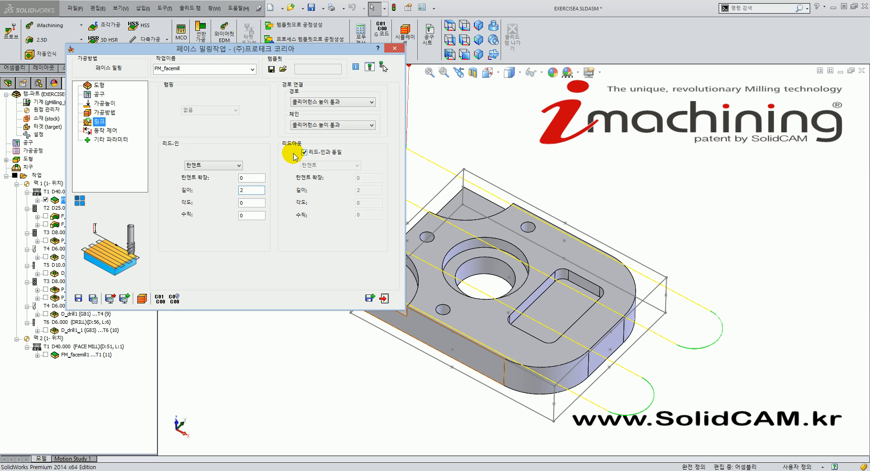
Exit FM_facemill and hide its toolpath, and briefly show the F_profile2 toolpath on the part
{"action": "left_click", "coordinate": [385, 299]}
{"action": "left_click", "coordinate": [46, 200]}
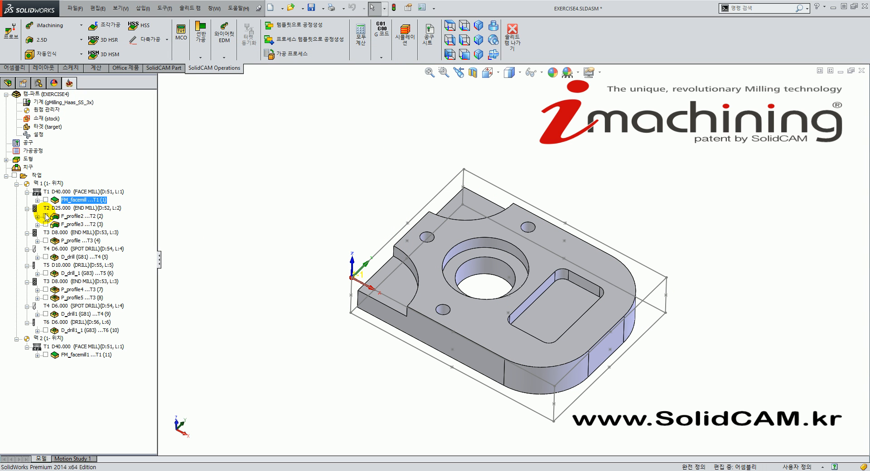
{"action": "left_click", "coordinate": [45, 217]}
{"action": "middle_click_drag", "start_coordinate": [360, 324], "coordinate": [422, 381]}
{"action": "left_click", "coordinate": [47, 217]}
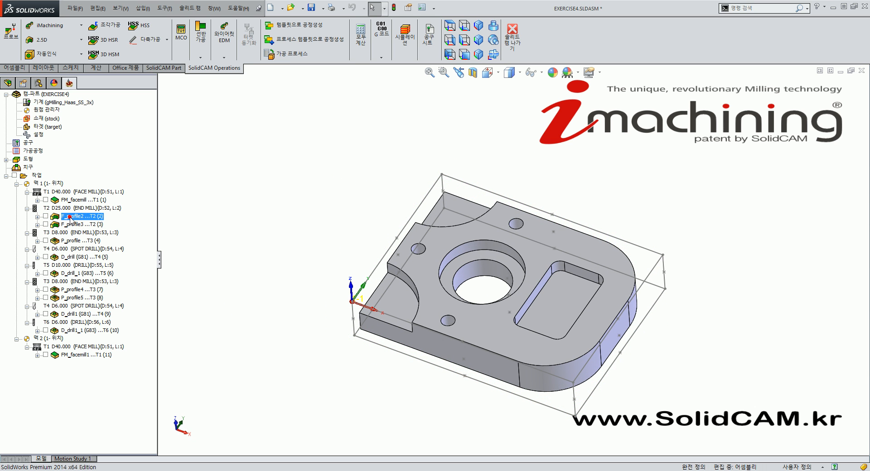
Open the F_profile2 operation, view its profile2 geometry chain on the part's lower outer edge, and close the geometry view
{"action": "double_click", "coordinate": [69, 216]}
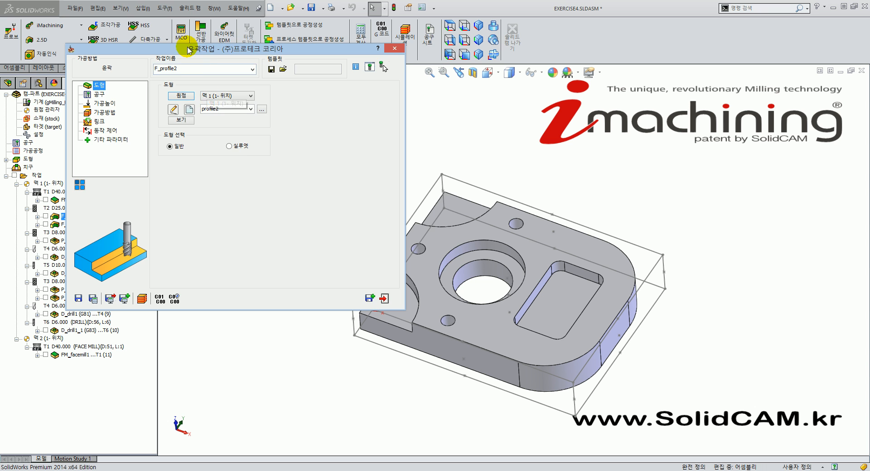
{"action": "left_click_drag", "start_coordinate": [187, 47], "coordinate": [241, 47]}
{"action": "left_click", "coordinate": [240, 119]}
{"action": "mouse_move", "coordinate": [299, 226]}
{"action": "middle_mouse_down"}
{"action": "mouse_move", "coordinate": [420, 326]}
{"action": "mouse_move", "coordinate": [399, 326]}
{"action": "middle_mouse_up"}
{"action": "scroll", "coordinate": [434, 369], "scroll_direction": "down", "scroll_amount": 2}
{"action": "middle_click_drag", "start_coordinate": [478, 368], "coordinate": [478, 316]}
{"action": "scroll", "coordinate": [554, 359], "scroll_direction": "down", "scroll_amount": 1}
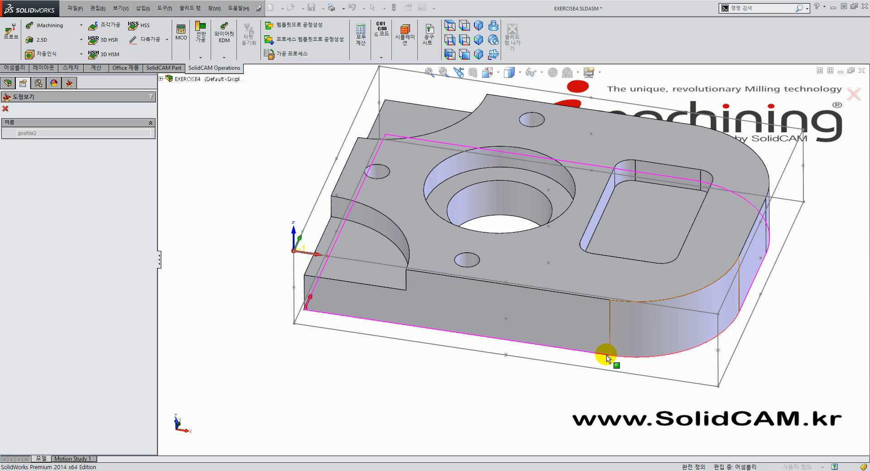
{"action": "left_click", "coordinate": [5, 109]}
Check the end mill used by F_profile2 and its feed and spindle speed data
{"action": "middle_click_drag", "start_coordinate": [546, 342], "coordinate": [515, 331]}
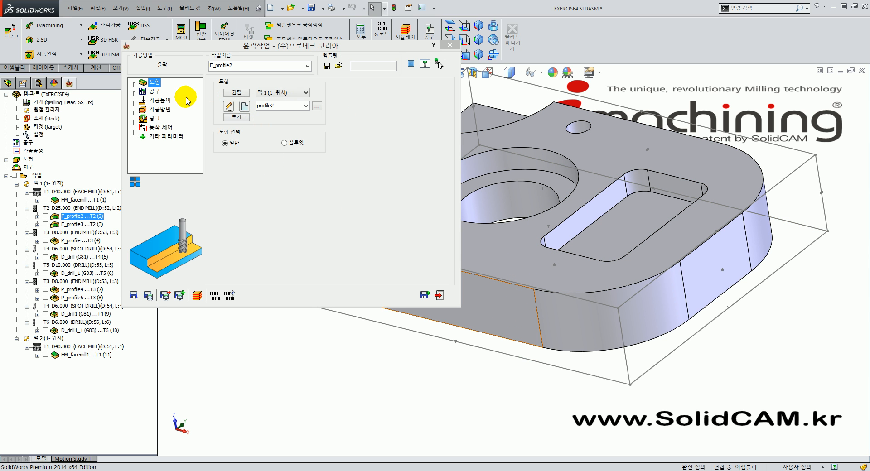
{"action": "left_click", "coordinate": [156, 90]}
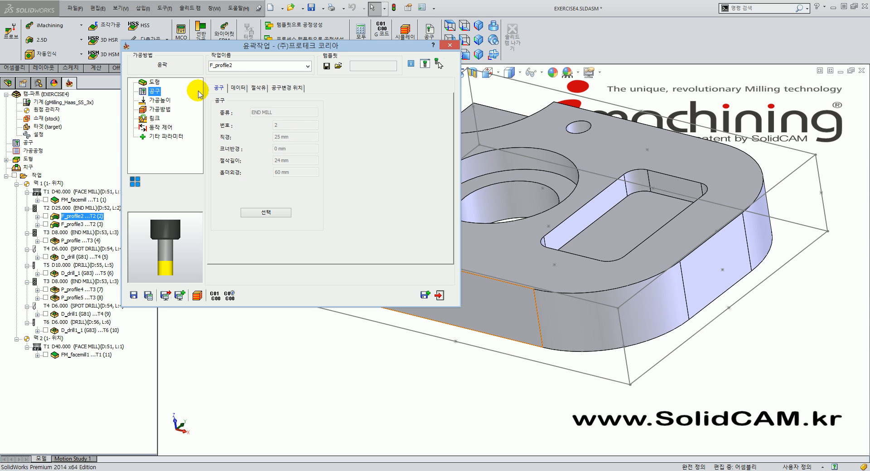
{"action": "left_click", "coordinate": [237, 88]}
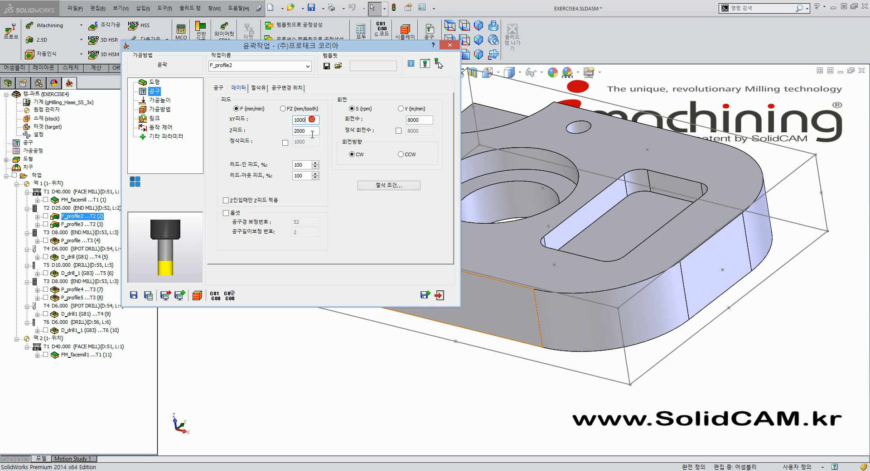
Examine the upper level, profile depth and depth delta of F_profile2 against the part's outer side faces
{"action": "left_click", "coordinate": [149, 102]}
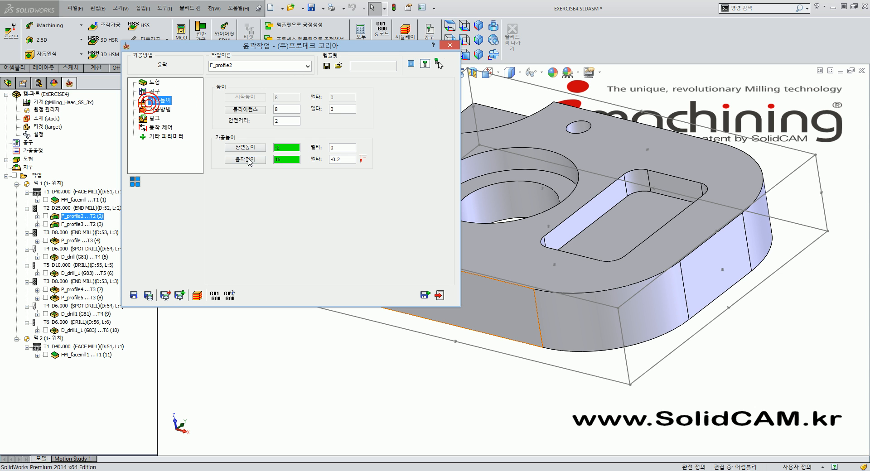
{"action": "left_click", "coordinate": [286, 147]}
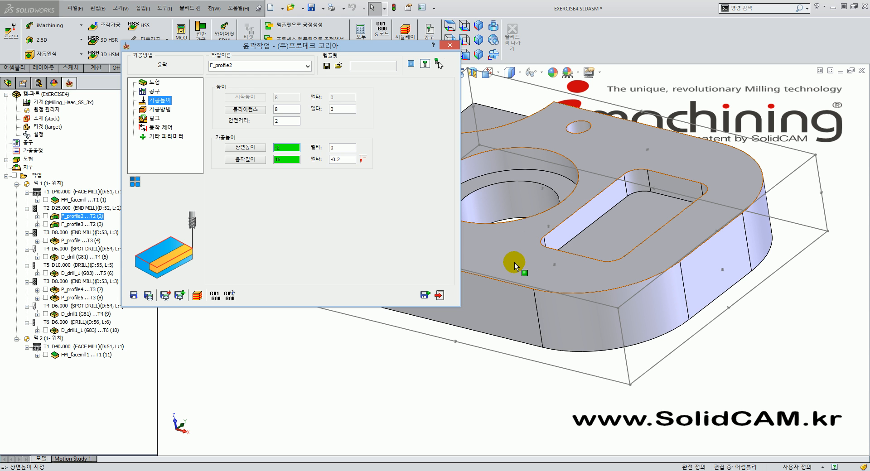
{"action": "left_click_drag", "start_coordinate": [325, 45], "coordinate": [243, 37]}
{"action": "middle_click_drag", "start_coordinate": [435, 226], "coordinate": [507, 344]}
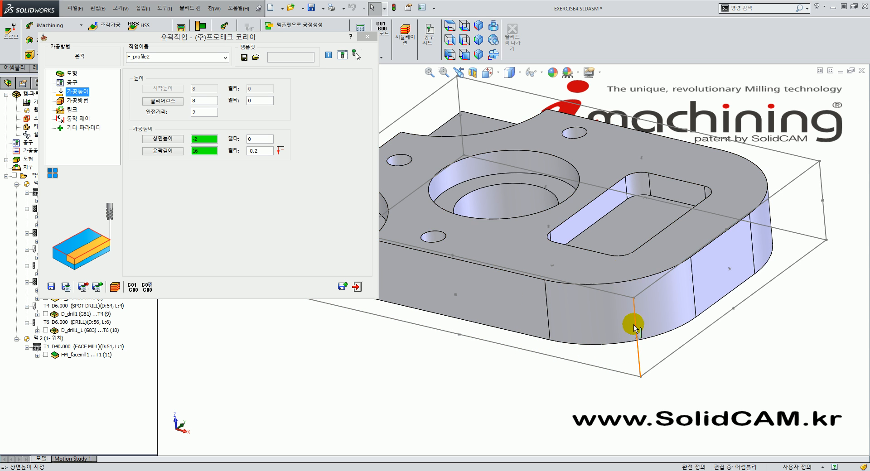
{"action": "middle_click_drag", "start_coordinate": [684, 317], "coordinate": [653, 374]}
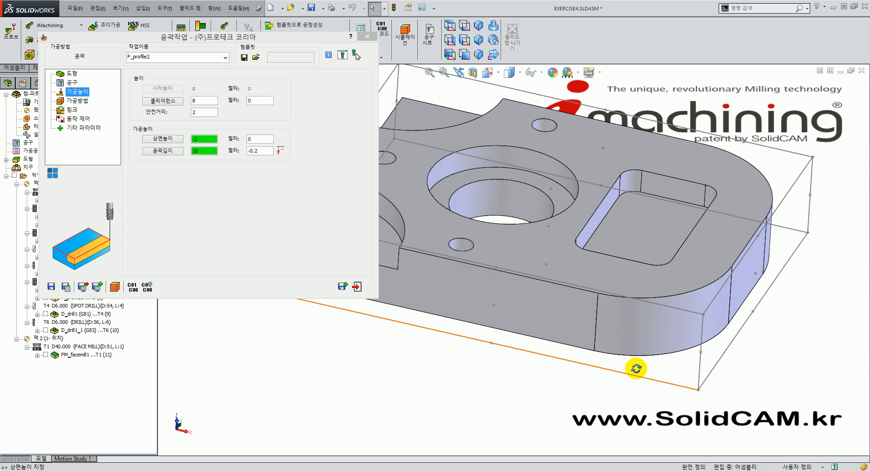
{"action": "scroll", "coordinate": [637, 381], "scroll_direction": "down", "scroll_amount": 5}
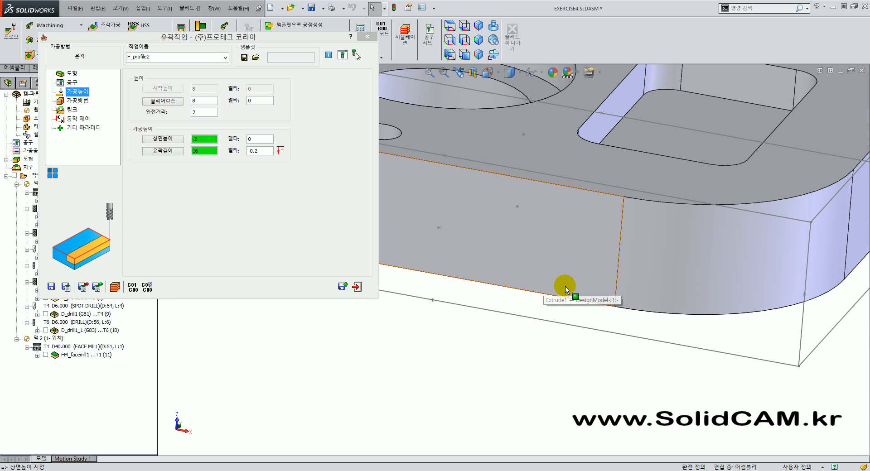
Review the depth delta of F_profile2 and the tool side in its technology settings against the part's outer side faces
{"action": "double_click", "coordinate": [259, 152]}
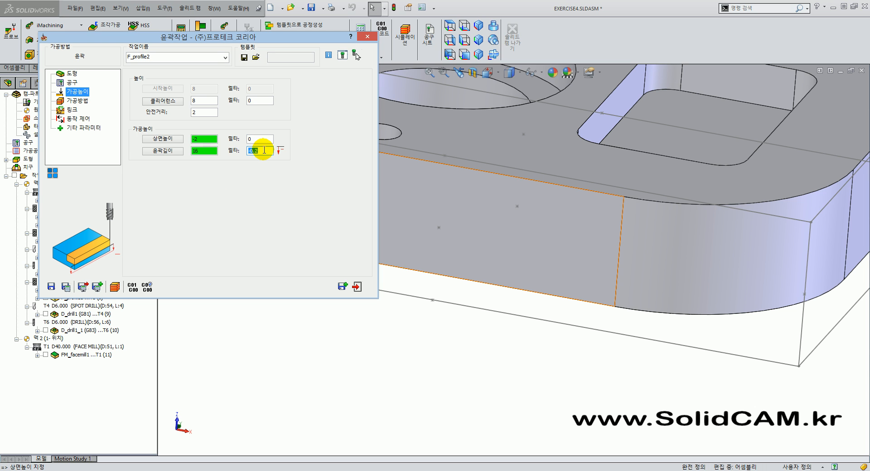
{"action": "left_click", "coordinate": [77, 101]}
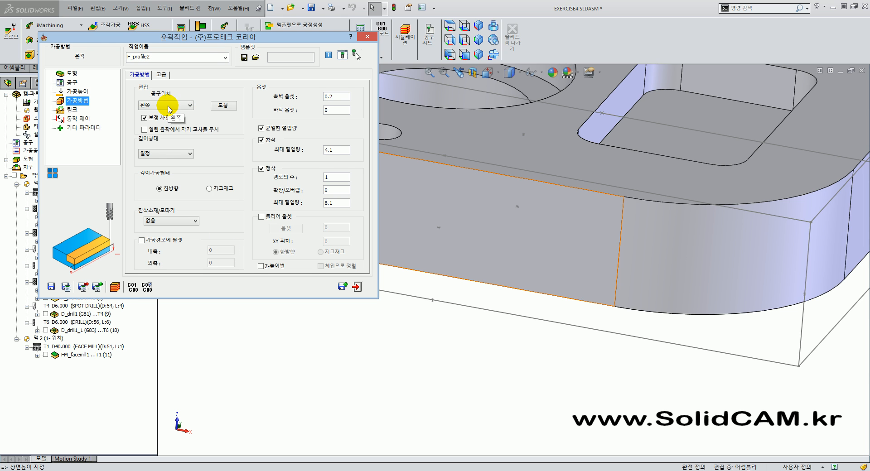
{"action": "left_click", "coordinate": [441, 384]}
{"action": "scroll", "coordinate": [441, 384], "scroll_direction": "up", "scroll_amount": 4}
{"action": "scroll", "coordinate": [447, 241], "scroll_direction": "down", "scroll_amount": 2}
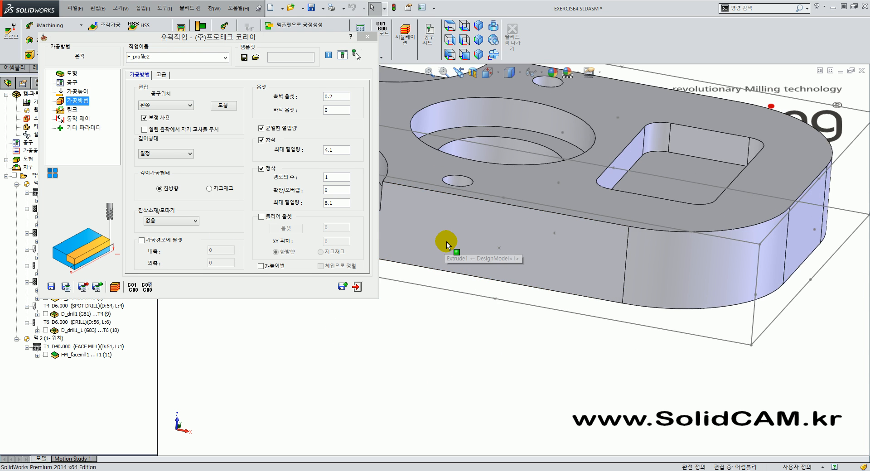
{"action": "scroll", "coordinate": [447, 241], "scroll_direction": "up", "scroll_amount": 2}
{"action": "scroll", "coordinate": [451, 230], "scroll_direction": "down", "scroll_amount": 2}
{"action": "scroll", "coordinate": [450, 230], "scroll_direction": "up", "scroll_amount": 2}
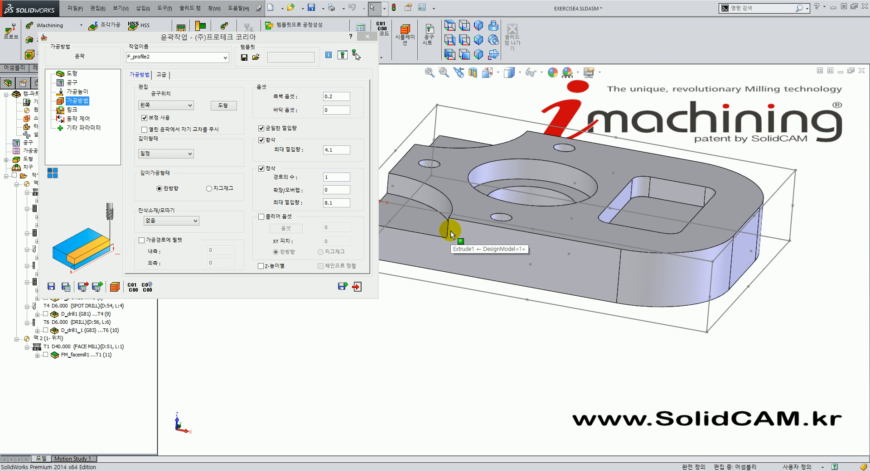
Check the wall offset and the maximum roughing step down in the technology settings of F_profile2
{"action": "left_click", "coordinate": [335, 152]}
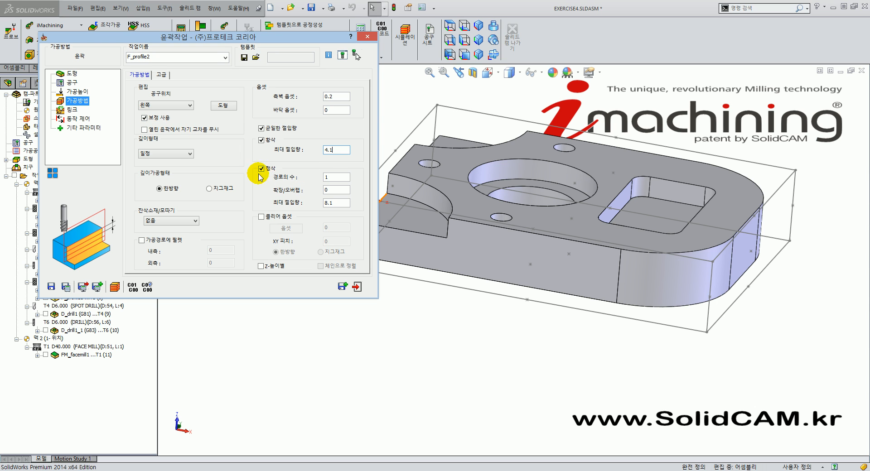
{"action": "middle_click_drag", "start_coordinate": [515, 281], "coordinate": [513, 297]}
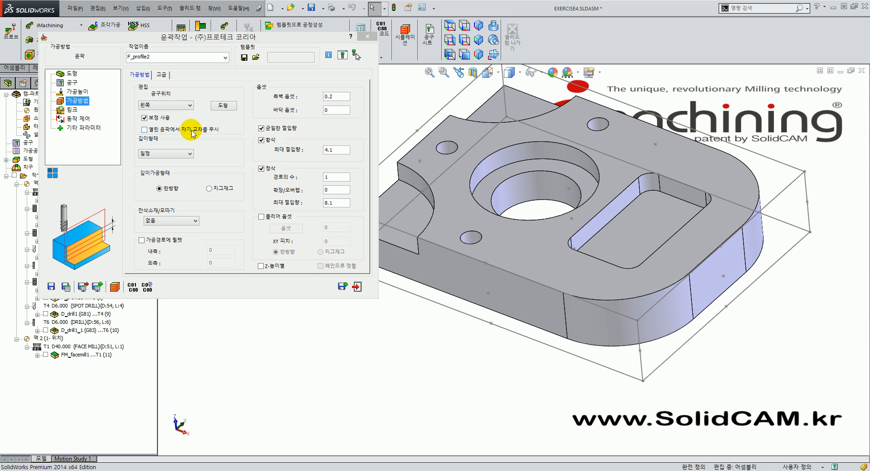
{"action": "left_click", "coordinate": [340, 97]}
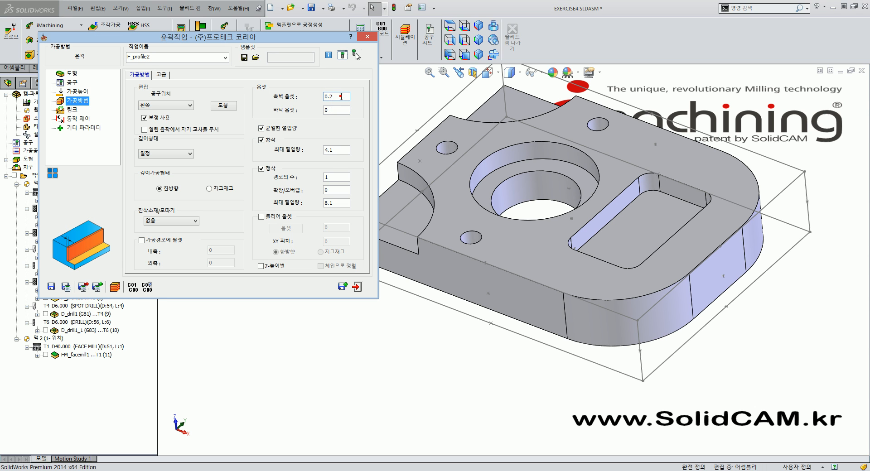
{"action": "left_click", "coordinate": [341, 150]}
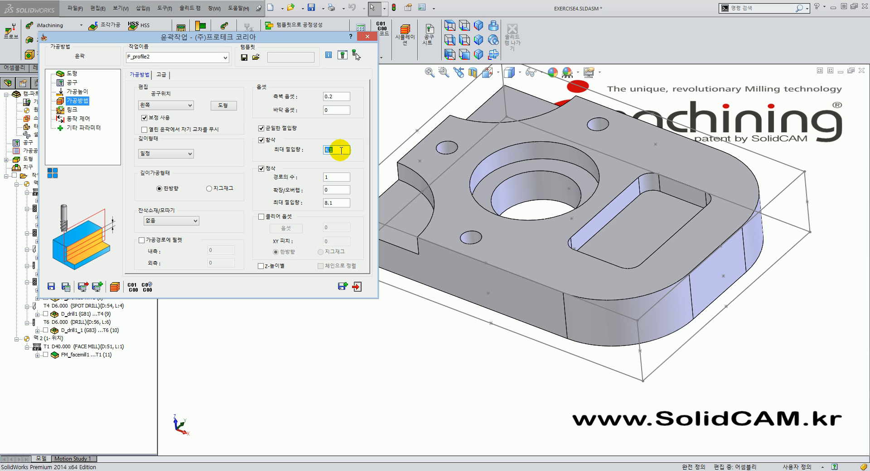
Compare the milling levels of F_profile2 with its roughing step down, and check its number of finishing passes and finishing step down
{"action": "left_click", "coordinate": [77, 91]}
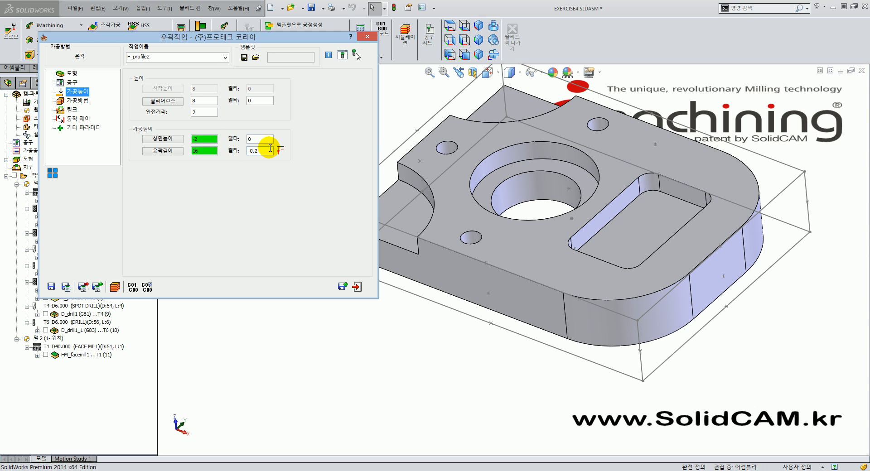
{"action": "left_click", "coordinate": [85, 103]}
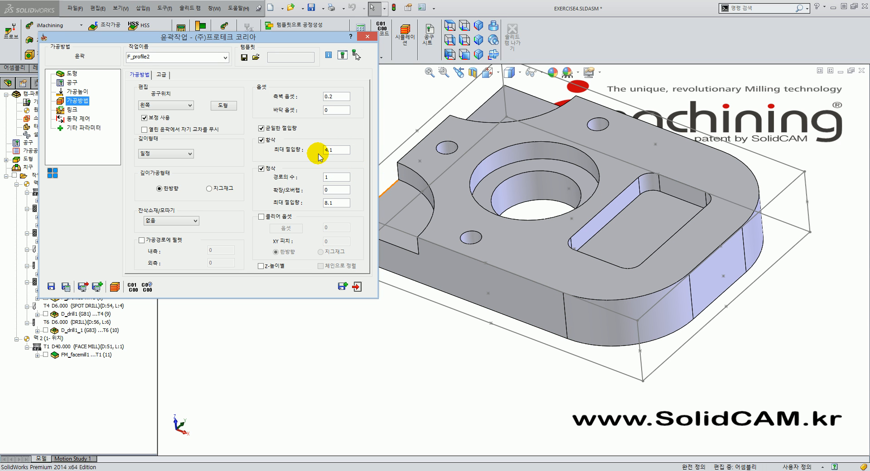
{"action": "double_click", "coordinate": [336, 150]}
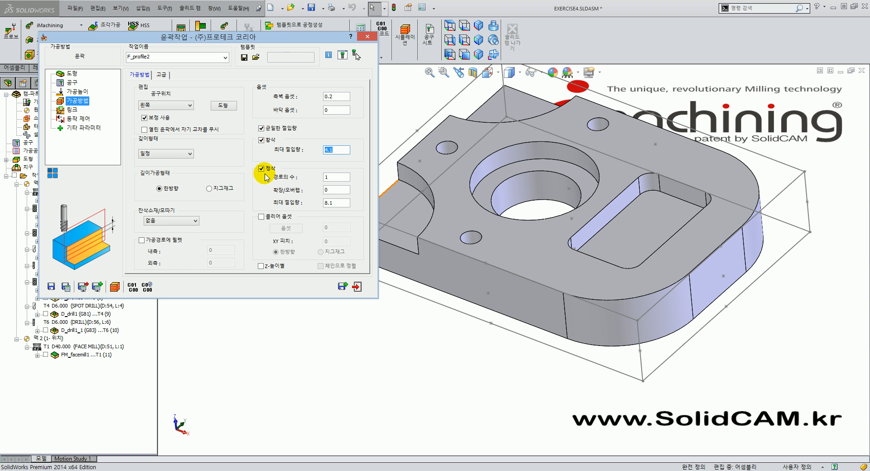
{"action": "left_click", "coordinate": [340, 177]}
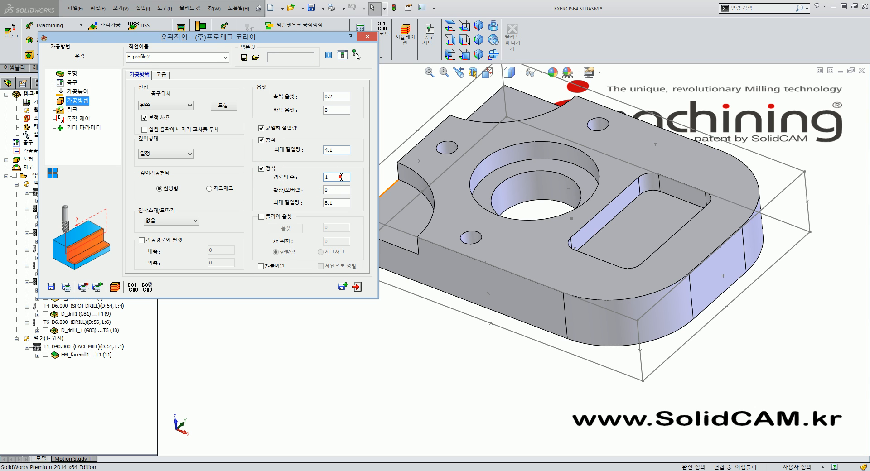
{"action": "left_click", "coordinate": [336, 202]}
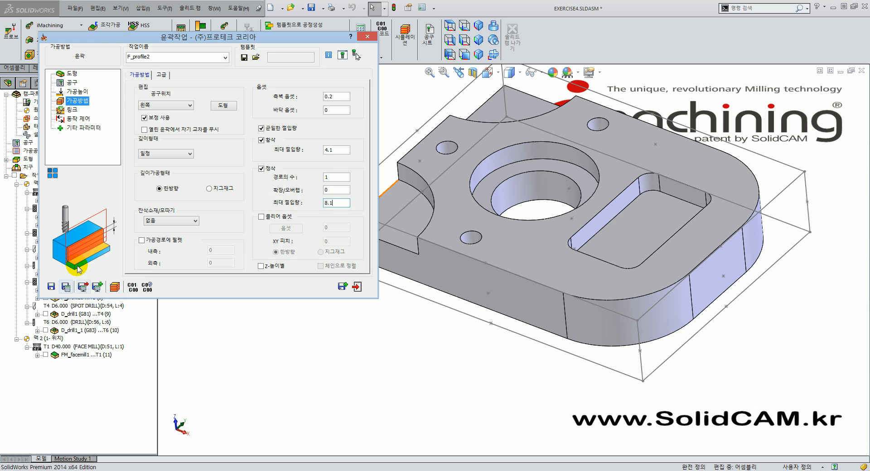
Show the F_profile2 toolpath and compare its depth passes around the outer wall with the finishing step down
{"action": "left_click_drag", "start_coordinate": [123, 37], "coordinate": [219, 36]}
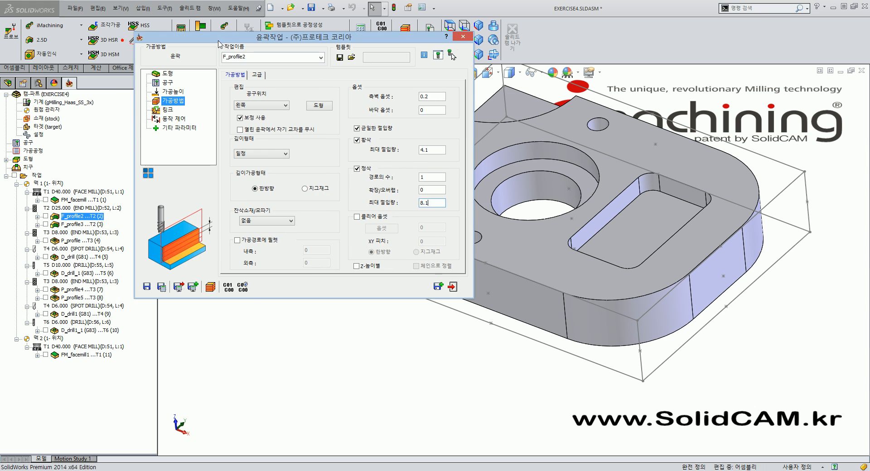
{"action": "left_click", "coordinate": [45, 216]}
{"action": "middle_click_drag", "start_coordinate": [557, 316], "coordinate": [577, 279]}
{"action": "scroll", "coordinate": [615, 278], "scroll_direction": "down", "scroll_amount": 2}
{"action": "middle_click_drag", "start_coordinate": [633, 280], "coordinate": [565, 307]}
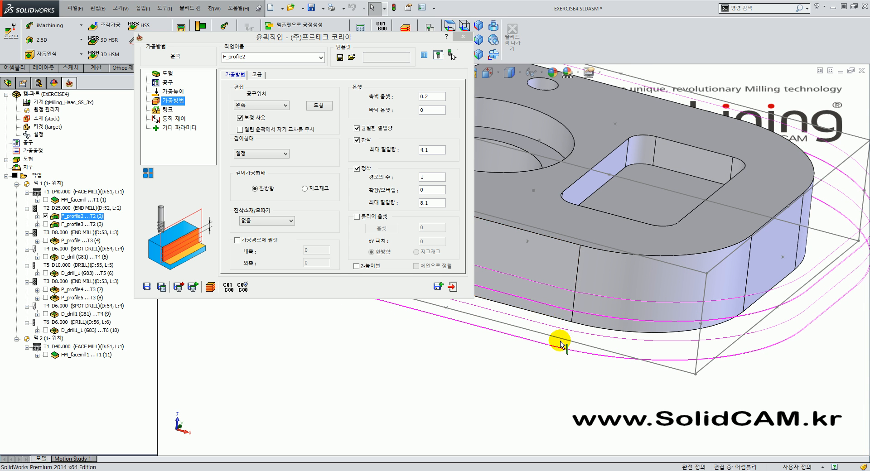
{"action": "middle_click_drag", "start_coordinate": [567, 317], "coordinate": [551, 249]}
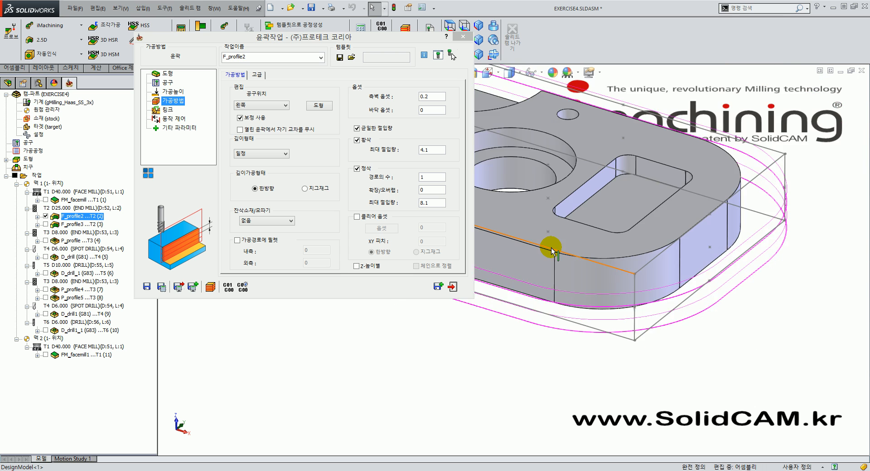
{"action": "scroll", "coordinate": [551, 249], "scroll_direction": "down", "scroll_amount": 3}
{"action": "left_click", "coordinate": [431, 204]}
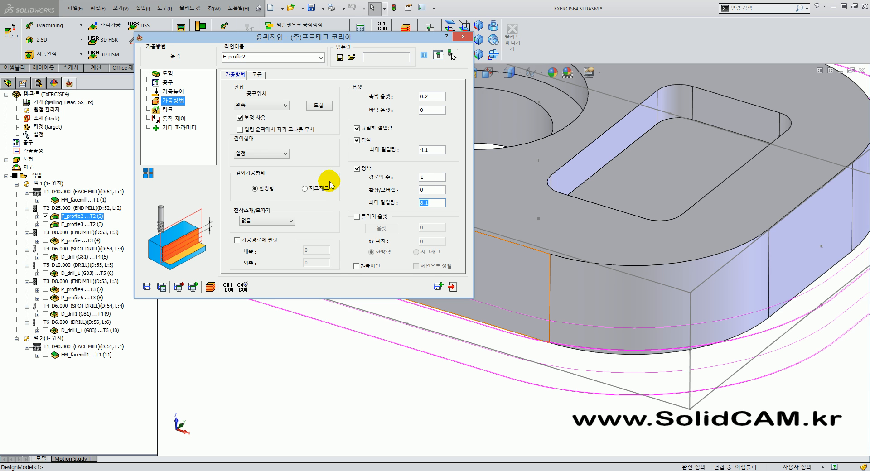
Open the link settings of F_profile2 and examine the toolpath's approach and retreat moves at the part's outer side
{"action": "left_click", "coordinate": [167, 111]}
{"action": "middle_click_drag", "start_coordinate": [592, 247], "coordinate": [594, 230]}
{"action": "scroll", "coordinate": [615, 246], "scroll_direction": "up", "scroll_amount": 8}
{"action": "key", "text": "f"}
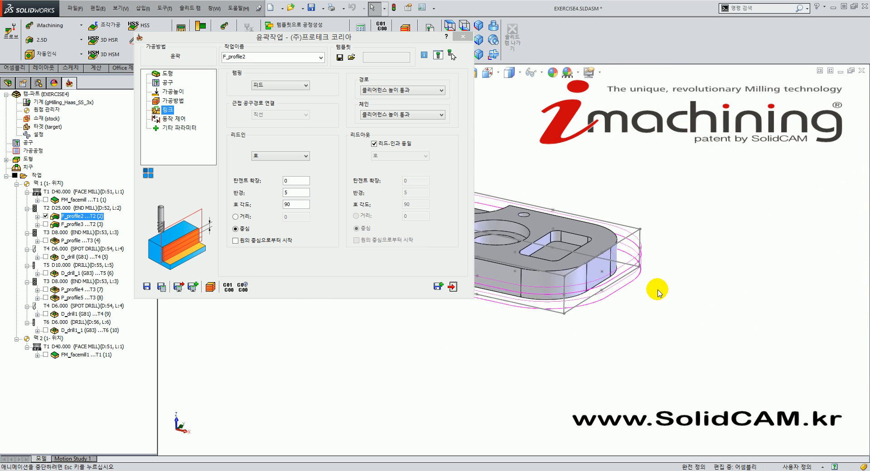
{"action": "double_click", "coordinate": [315, 38]}
{"action": "middle_click_drag", "start_coordinate": [301, 207], "coordinate": [452, 355]}
{"action": "scroll", "coordinate": [503, 345], "scroll_direction": "down", "scroll_amount": 5}
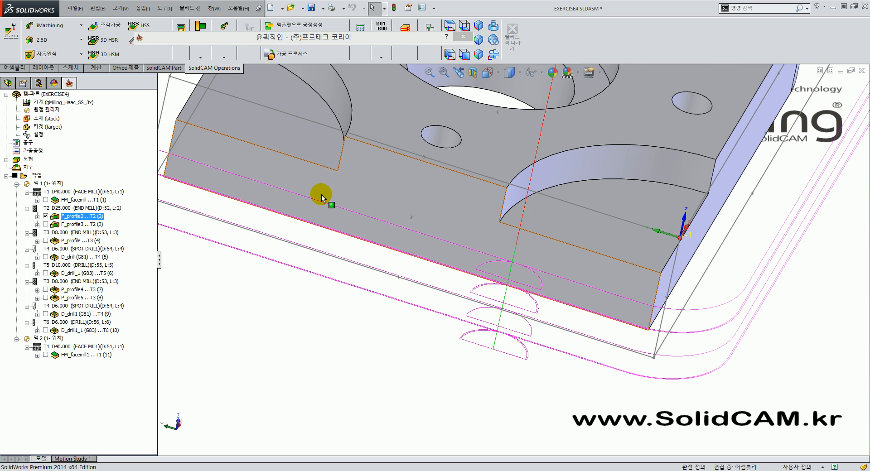
Check the arc lead-in radius of F_profile2 against the approach arcs of its toolpath
{"action": "left_click", "coordinate": [296, 39]}
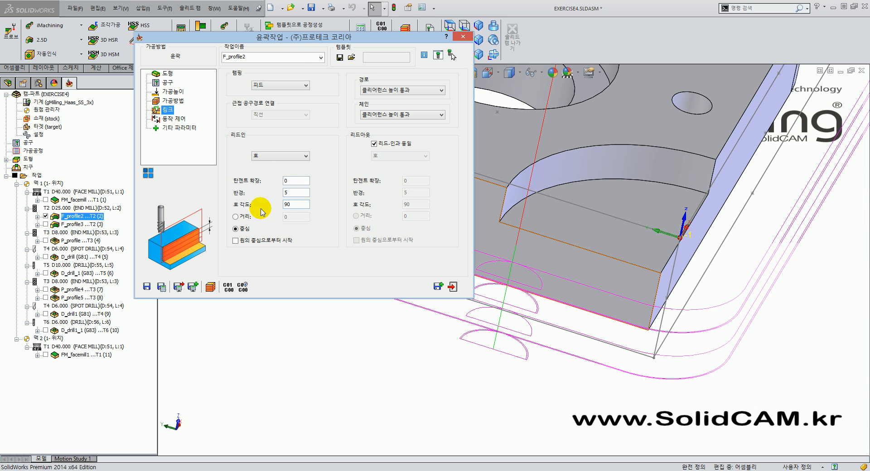
{"action": "left_click", "coordinate": [295, 184]}
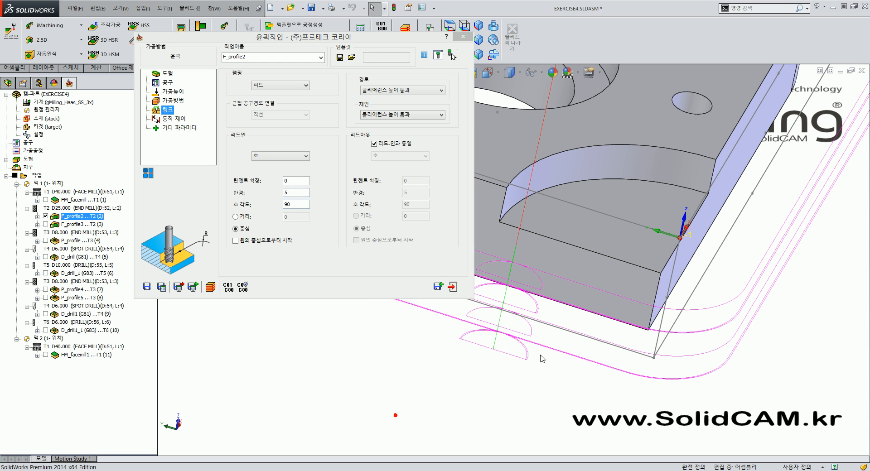
{"action": "scroll", "coordinate": [548, 380], "scroll_direction": "down", "scroll_amount": 2}
{"action": "scroll", "coordinate": [503, 318], "scroll_direction": "down", "scroll_amount": 5}
{"action": "scroll", "coordinate": [514, 292], "scroll_direction": "up", "scroll_amount": 2}
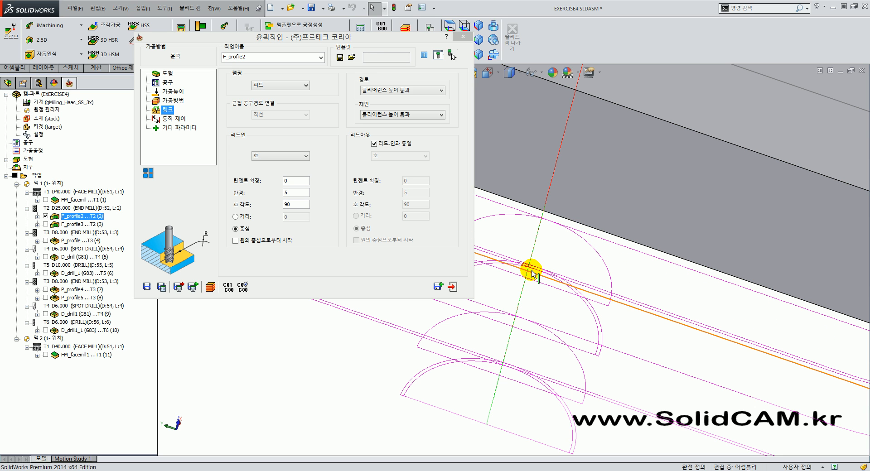
{"action": "middle_click_drag", "start_coordinate": [572, 293], "coordinate": [369, 213]}
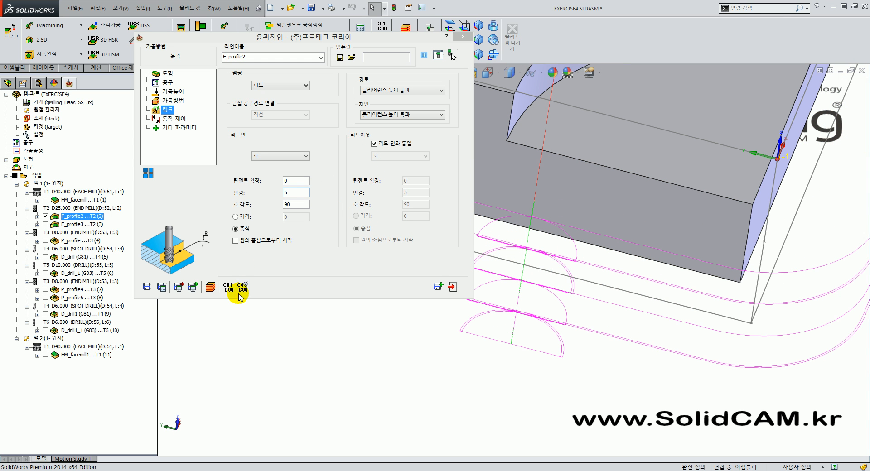
Exit F_profile2, hide its toolpath, and show the F_profile3 toolpath at the part's recessed corner
{"action": "left_click", "coordinate": [452, 286]}
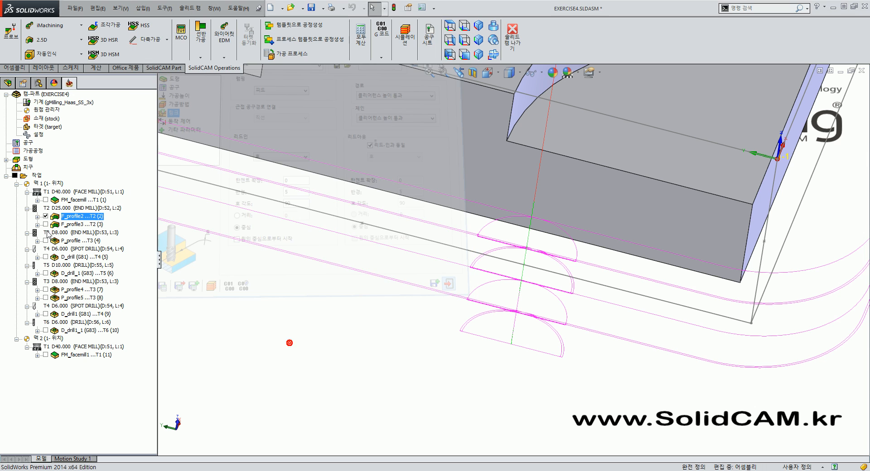
{"action": "left_click", "coordinate": [45, 217]}
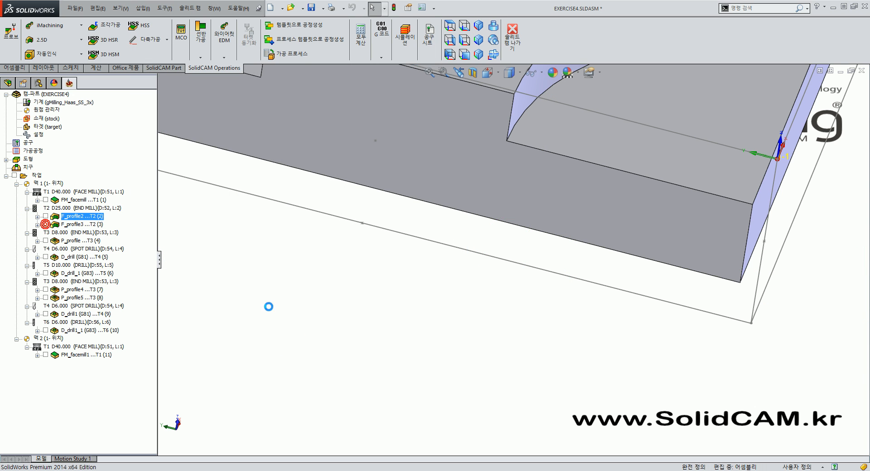
{"action": "middle_click_drag", "start_coordinate": [334, 287], "coordinate": [287, 353]}
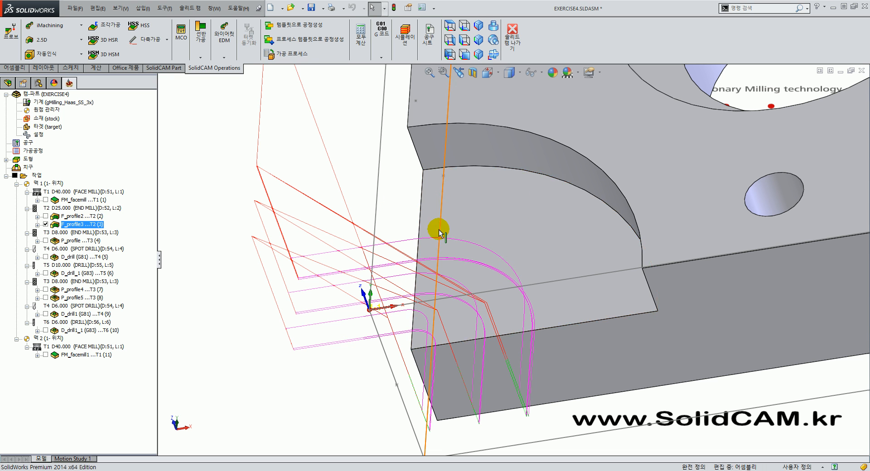
{"action": "middle_click_drag", "start_coordinate": [480, 272], "coordinate": [479, 241]}
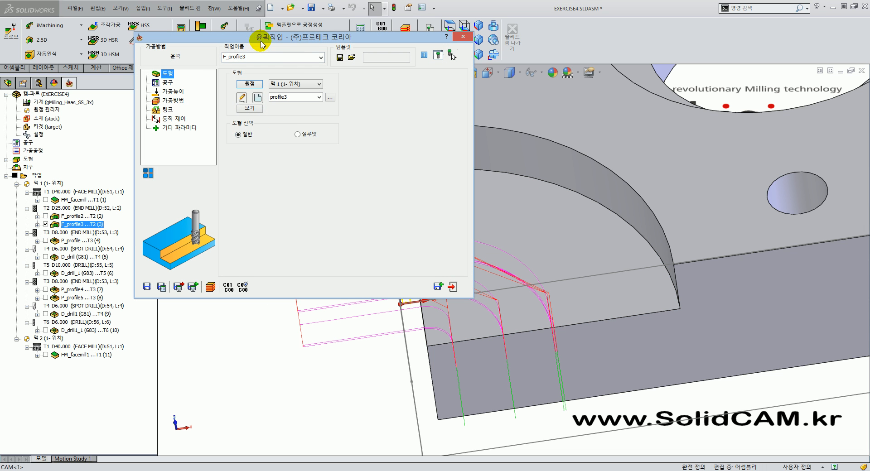
View the profile3 geometry chain of F_profile3, close the geometry view, and check the operation's tool and milling levels
{"action": "left_click", "coordinate": [252, 111]}
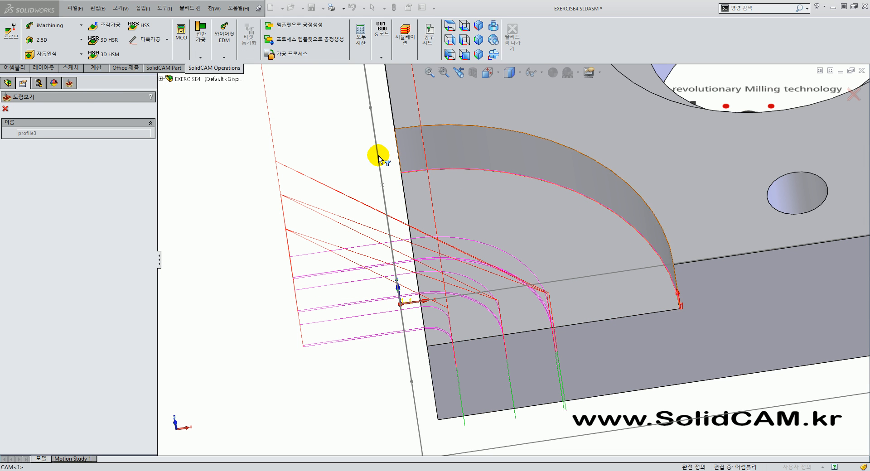
{"action": "left_click", "coordinate": [13, 111]}
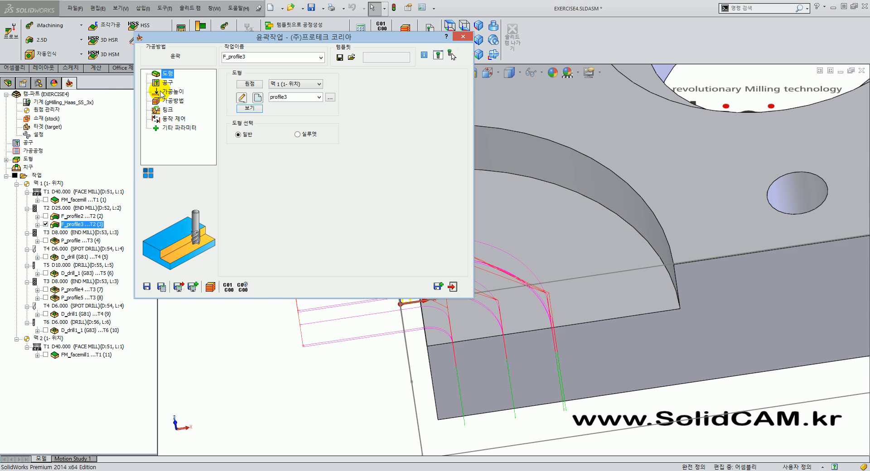
{"action": "left_click", "coordinate": [156, 83]}
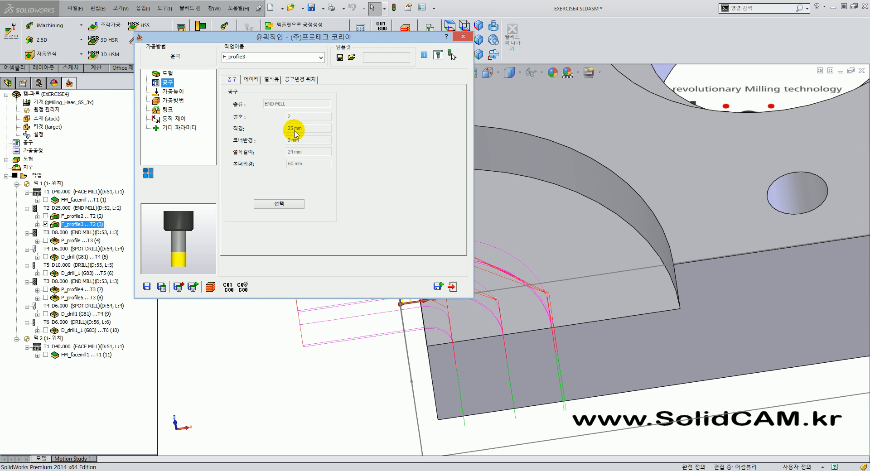
{"action": "left_click", "coordinate": [172, 92]}
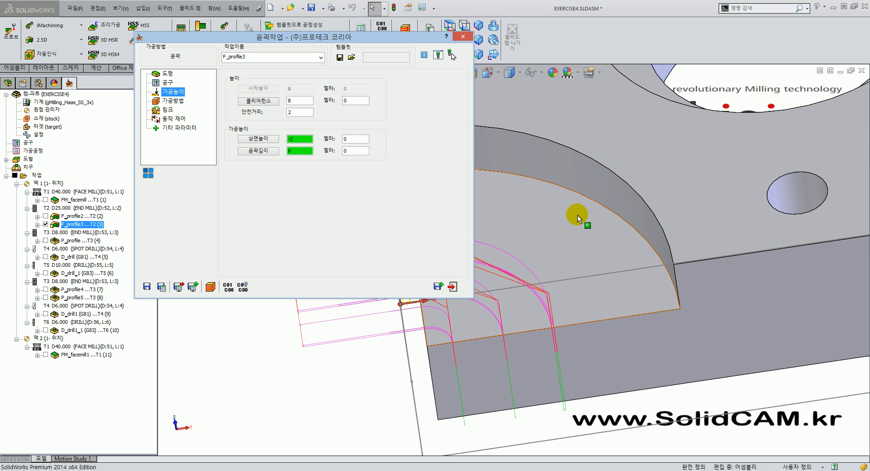
Examine the wall and floor offsets, clear offset and XY pitch of F_profile3 against its toolpath in the recessed corner
{"action": "left_click", "coordinate": [168, 102]}
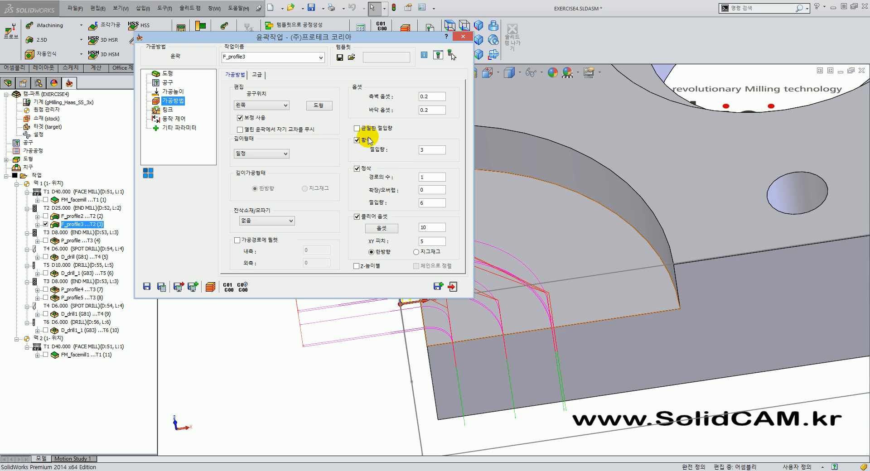
{"action": "left_click", "coordinate": [438, 111]}
{"action": "left_click", "coordinate": [438, 96]}
{"action": "left_click", "coordinate": [433, 110]}
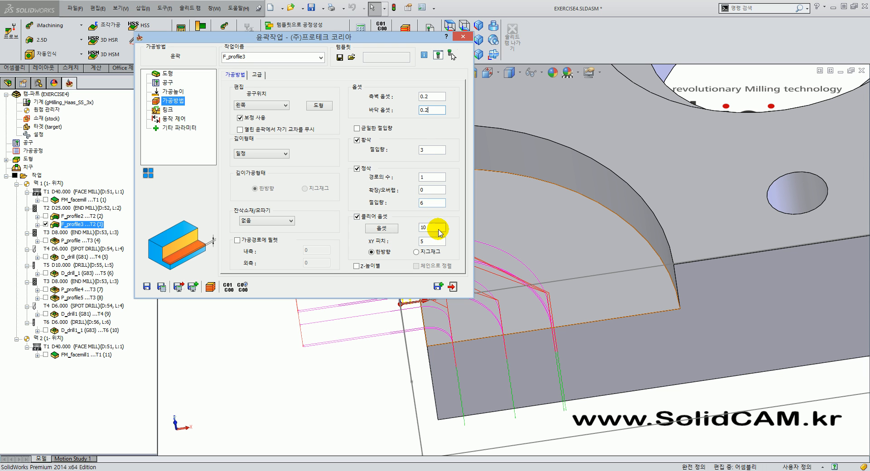
{"action": "left_click", "coordinate": [436, 227]}
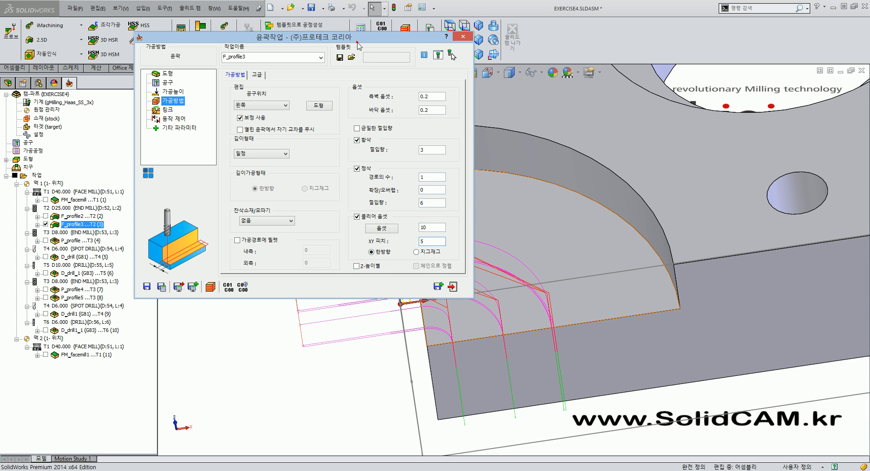
{"action": "left_click_drag", "start_coordinate": [358, 40], "coordinate": [213, 31]}
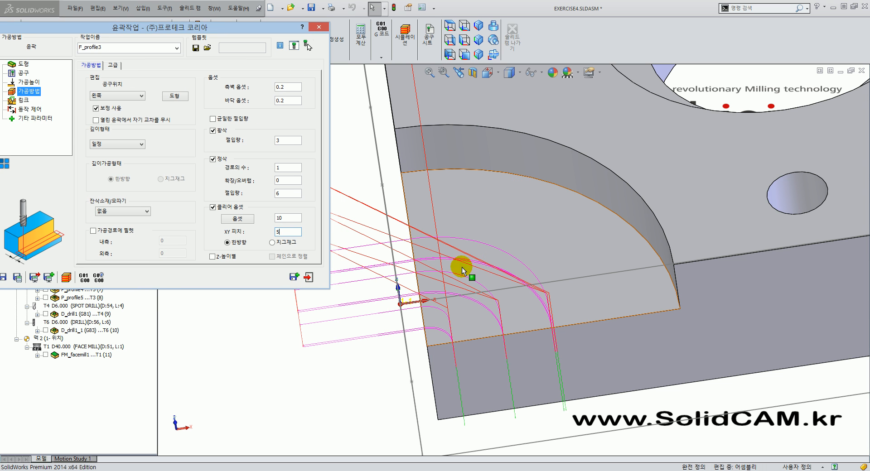
Inspect the F_profile3 toolpath at the recessed corner, exit the operation, and hide the toolpath
{"action": "mouse_move", "coordinate": [495, 296]}
{"action": "middle_mouse_down"}
{"action": "mouse_move", "coordinate": [499, 381]}
{"action": "mouse_move", "coordinate": [488, 304]}
{"action": "middle_mouse_up"}
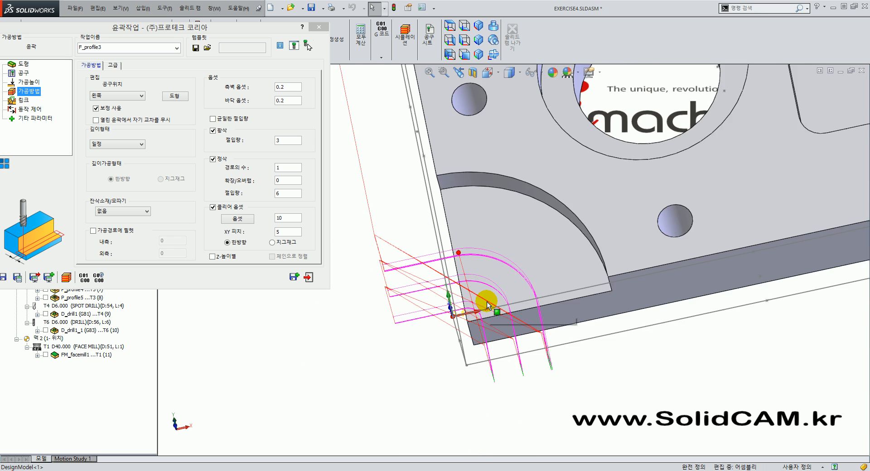
{"action": "scroll", "coordinate": [480, 301], "scroll_direction": "up", "scroll_amount": 2}
{"action": "left_click_drag", "start_coordinate": [217, 30], "coordinate": [353, 39]}
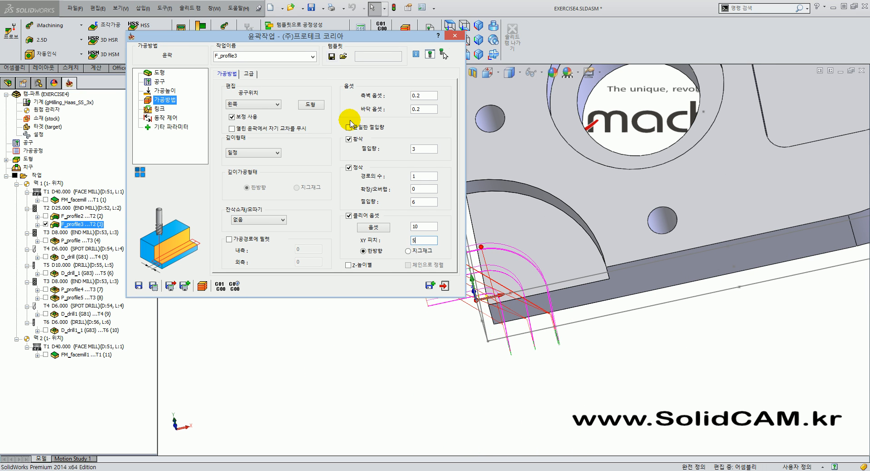
{"action": "left_click", "coordinate": [444, 286]}
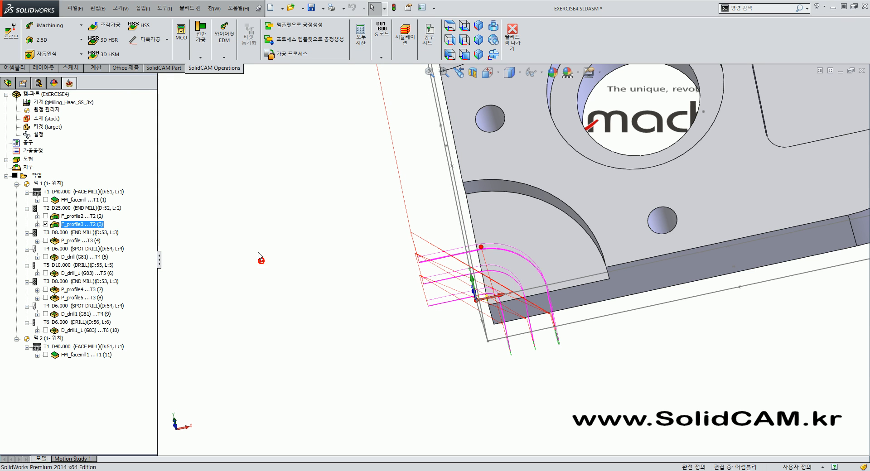
{"action": "left_click", "coordinate": [46, 224]}
Examine the open recessed corner of the part and compare it with the closed rectangular pocket and its P_profile toolpath
{"action": "middle_click_drag", "start_coordinate": [488, 298], "coordinate": [344, 250]}
{"action": "scroll", "coordinate": [631, 267], "scroll_direction": "up", "scroll_amount": 3}
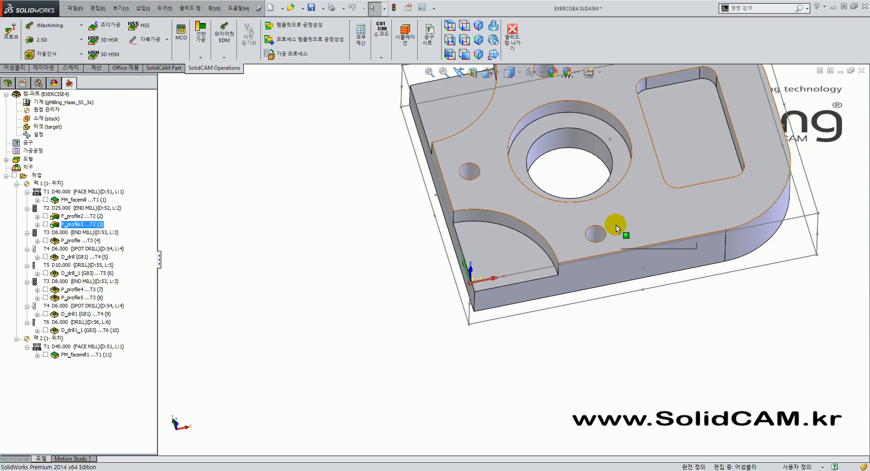
{"action": "scroll", "coordinate": [619, 226], "scroll_direction": "down", "scroll_amount": 5}
{"action": "middle_click_drag", "start_coordinate": [396, 355], "coordinate": [402, 330]}
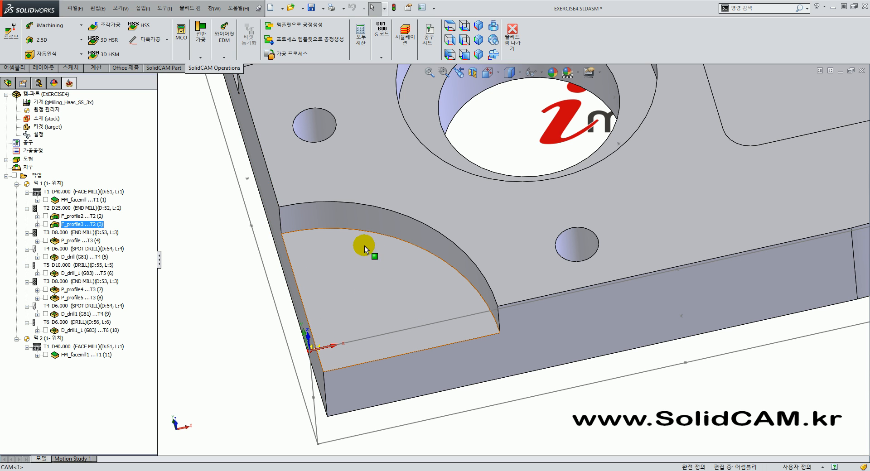
{"action": "middle_click_drag", "start_coordinate": [391, 307], "coordinate": [411, 305]}
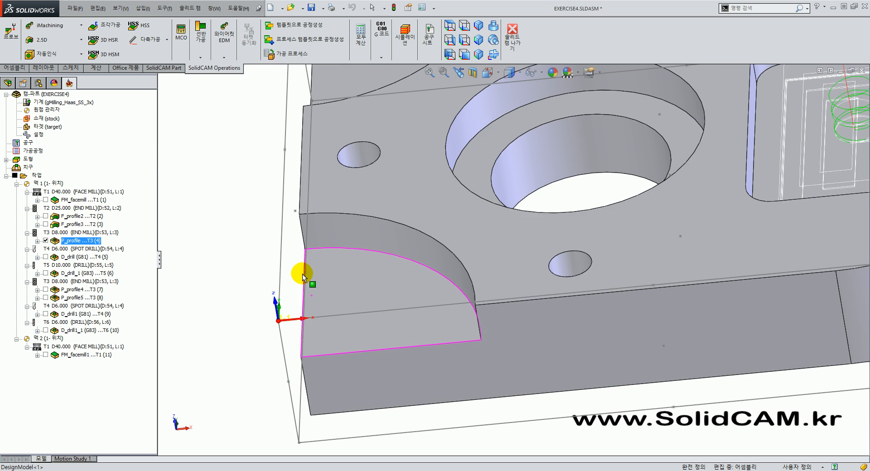
{"action": "scroll", "coordinate": [267, 256], "scroll_direction": "up", "scroll_amount": 5}
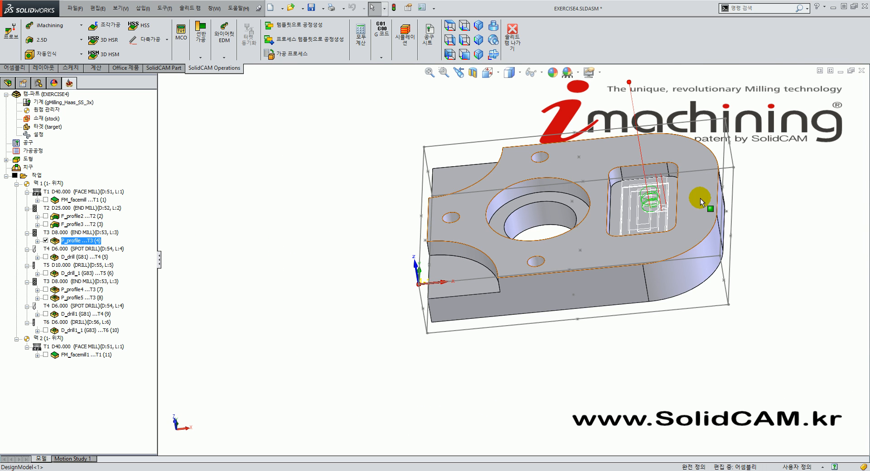
{"action": "scroll", "coordinate": [671, 202], "scroll_direction": "down", "scroll_amount": 3}
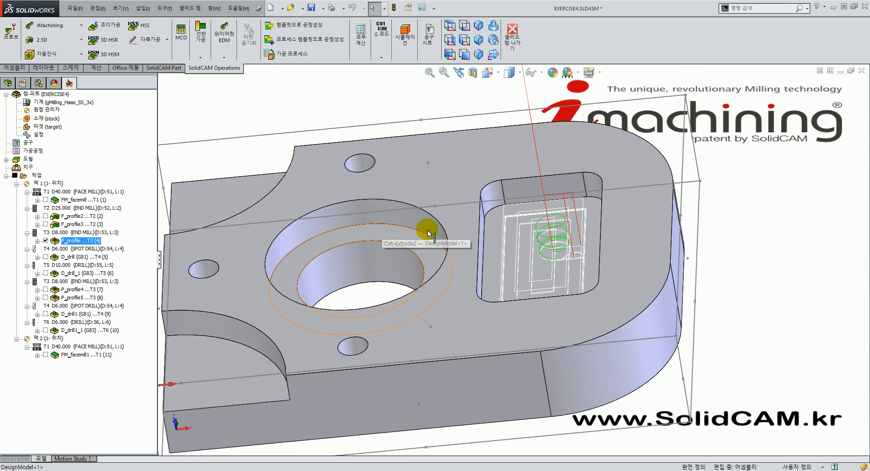
Show the F_profile3 toolpath, inspect its approach from outside the part at both recessed corners, and hide it
{"action": "left_click", "coordinate": [45, 224]}
{"action": "middle_click_drag", "start_coordinate": [234, 186], "coordinate": [231, 329]}
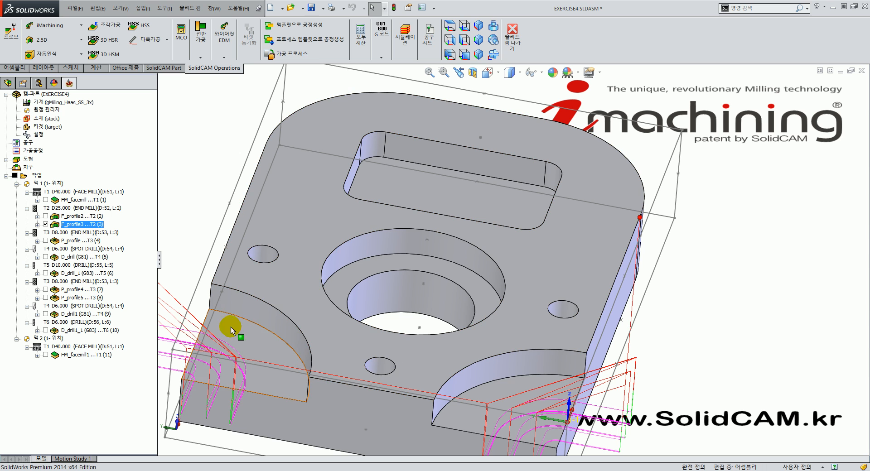
{"action": "middle_click_drag", "start_coordinate": [340, 385], "coordinate": [436, 437]}
{"action": "scroll", "coordinate": [265, 265], "scroll_direction": "up", "scroll_amount": 3}
{"action": "scroll", "coordinate": [657, 327], "scroll_direction": "down", "scroll_amount": 2}
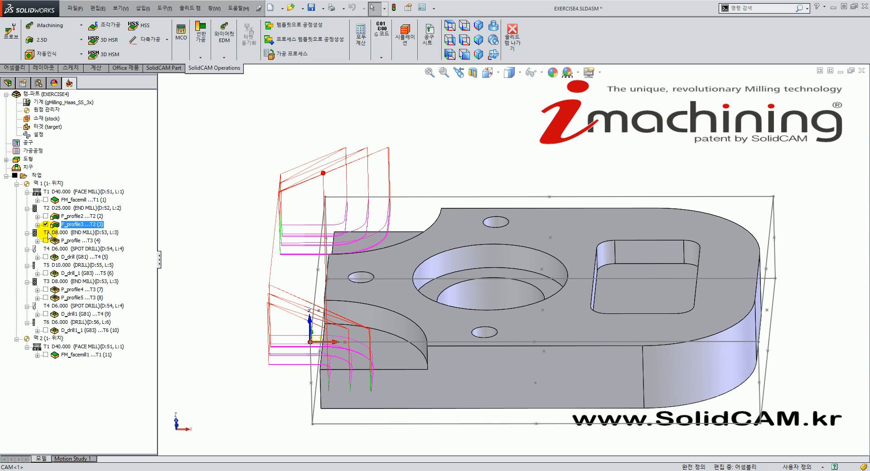
{"action": "left_click", "coordinate": [45, 224]}
Inspect the rectangular pocket and show the P_profile toolpath inside it
{"action": "scroll", "coordinate": [222, 171], "scroll_direction": "up", "scroll_amount": 2}
{"action": "scroll", "coordinate": [568, 228], "scroll_direction": "down", "scroll_amount": 3}
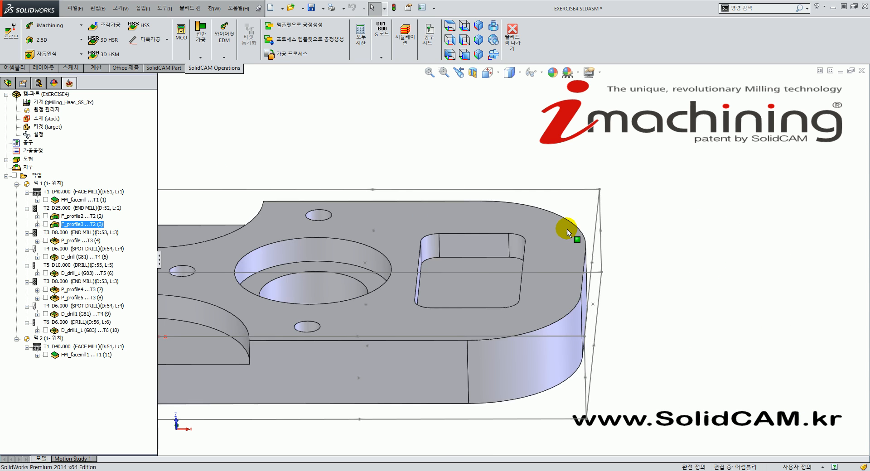
{"action": "scroll", "coordinate": [428, 298], "scroll_direction": "down", "scroll_amount": 3}
{"action": "middle_click_drag", "start_coordinate": [428, 298], "coordinate": [327, 315]}
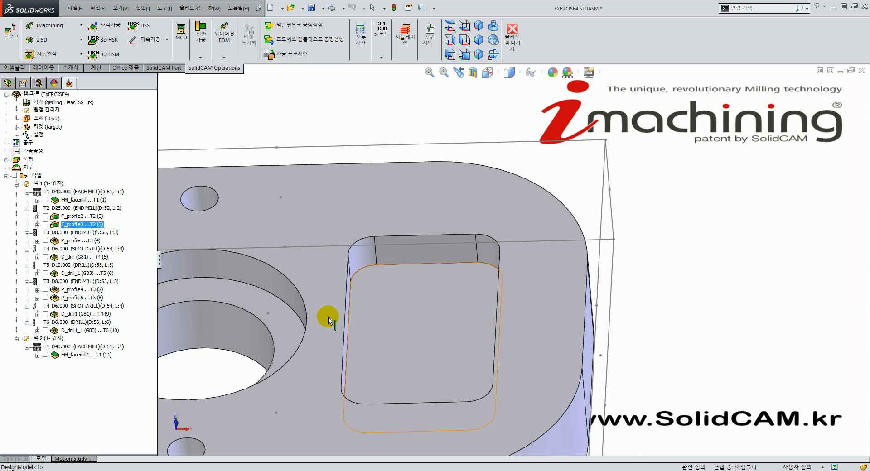
{"action": "left_click", "coordinate": [45, 241]}
{"action": "middle_click_drag", "start_coordinate": [494, 311], "coordinate": [465, 378]}
{"action": "scroll", "coordinate": [480, 272], "scroll_direction": "down", "scroll_amount": 3}
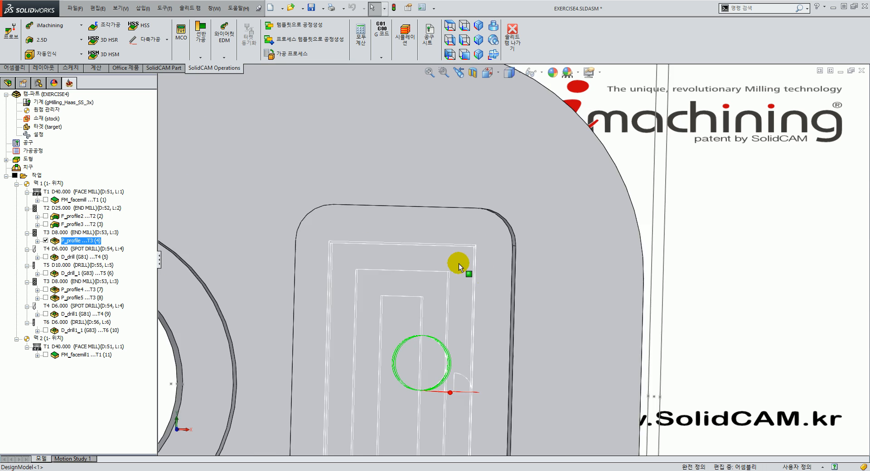
Examine the corner passes and helical entry of the P_profile toolpath, and hide the toolpath
{"action": "scroll", "coordinate": [481, 272], "scroll_direction": "down", "scroll_amount": 3}
{"action": "middle_click_drag", "start_coordinate": [555, 242], "coordinate": [528, 244]}
{"action": "scroll", "coordinate": [517, 236], "scroll_direction": "down", "scroll_amount": 3}
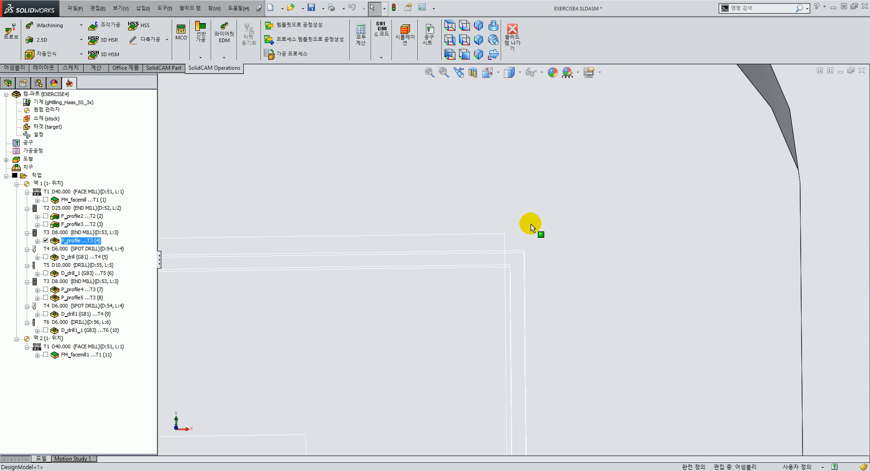
{"action": "scroll", "coordinate": [537, 239], "scroll_direction": "up", "scroll_amount": 5}
{"action": "middle_click_drag", "start_coordinate": [549, 240], "coordinate": [461, 325]}
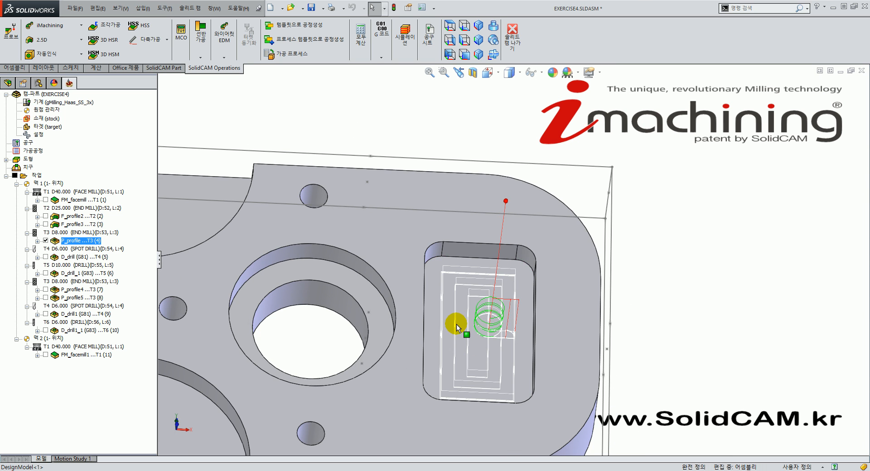
{"action": "left_click", "coordinate": [45, 240]}
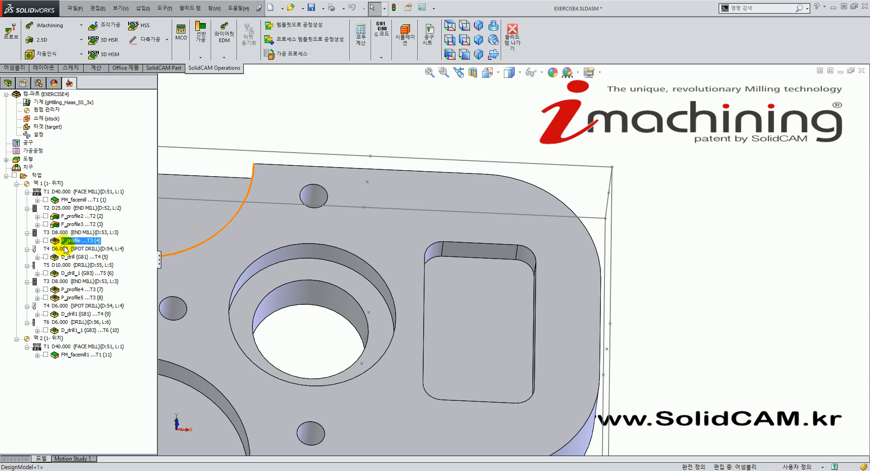
Open the P_profile pocket operation and check its geometry, tool, pocket depth and step down
{"action": "double_click", "coordinate": [70, 241]}
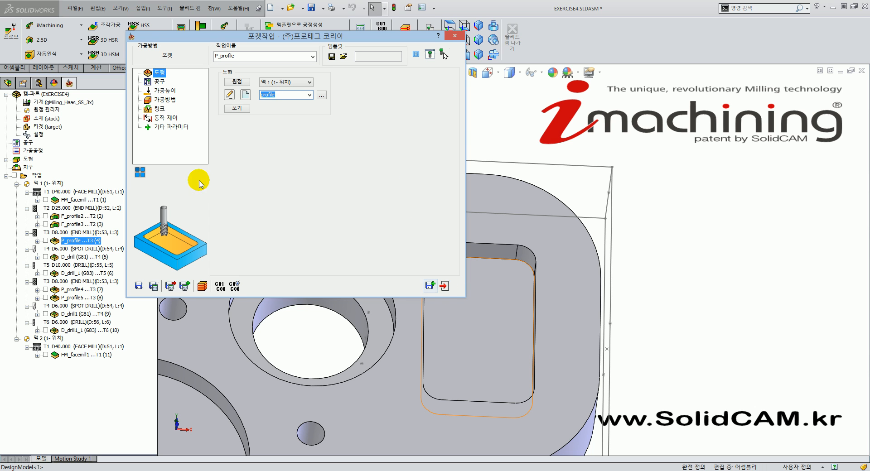
{"action": "left_click", "coordinate": [160, 82]}
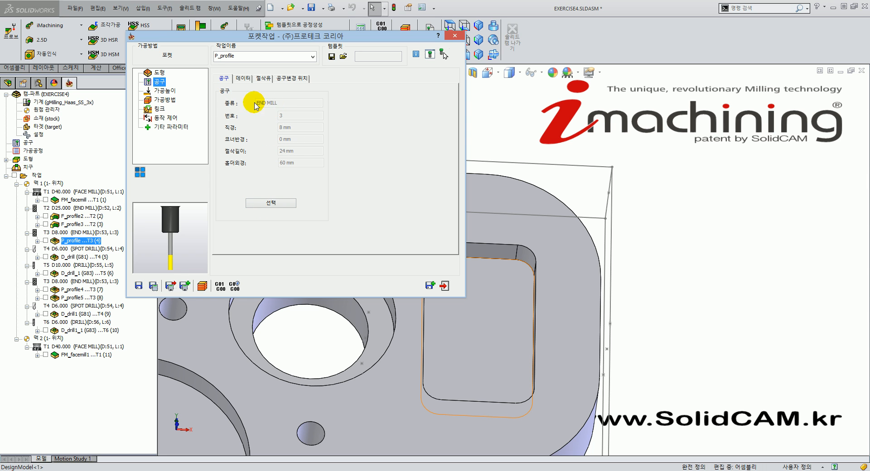
{"action": "left_click", "coordinate": [159, 91]}
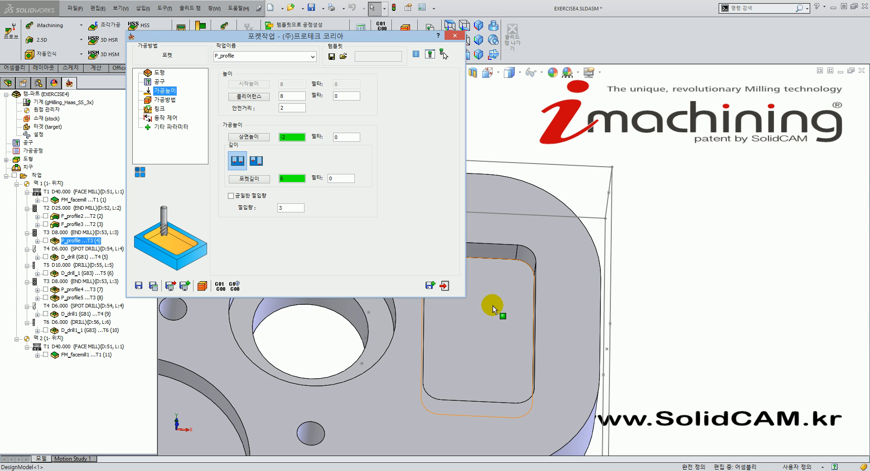
{"action": "left_click", "coordinate": [285, 208]}
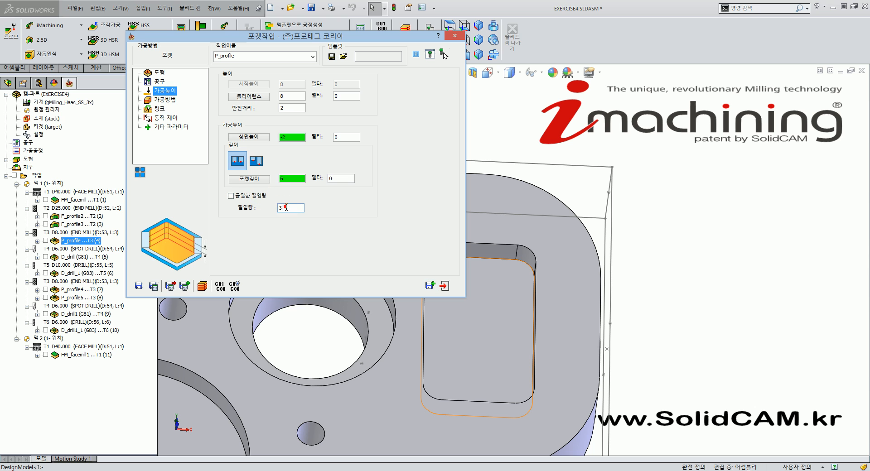
Review the overlap, wall and floor offsets, step down and finishing options of P_profile
{"action": "left_click", "coordinate": [164, 99]}
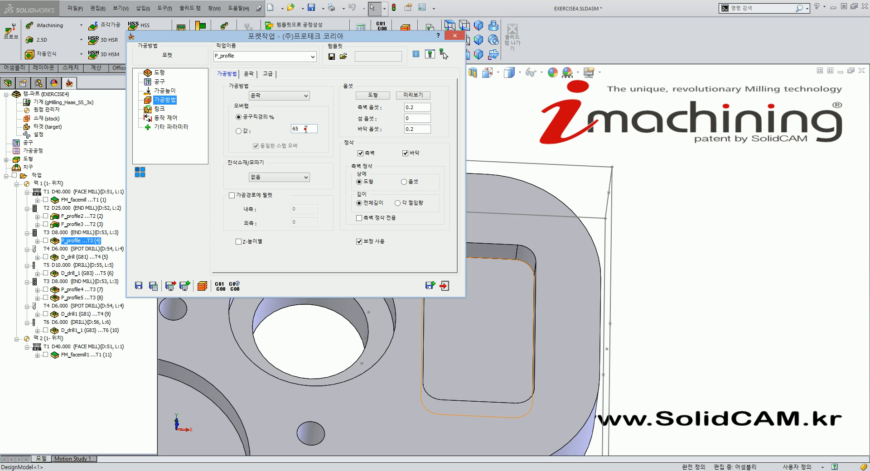
{"action": "double_click", "coordinate": [305, 129]}
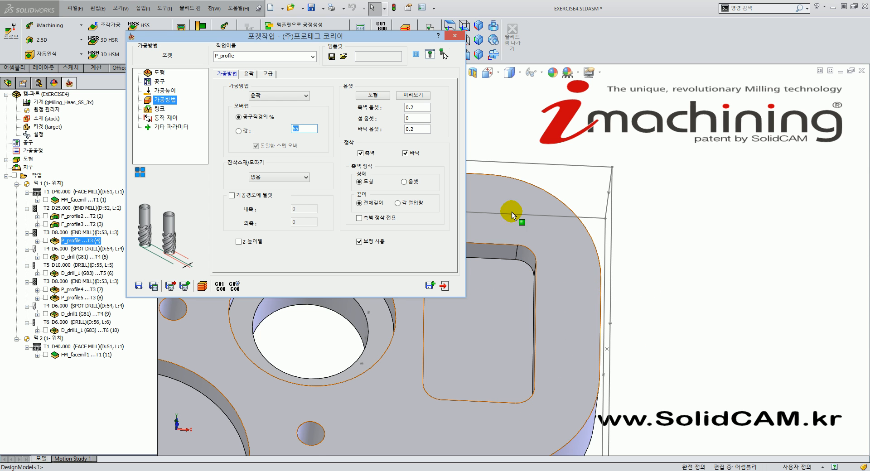
{"action": "left_click", "coordinate": [425, 107]}
{"action": "left_click", "coordinate": [422, 131]}
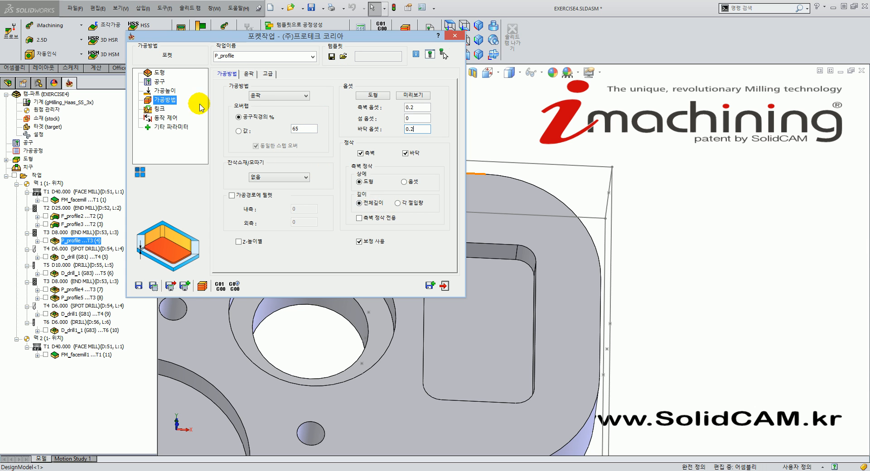
{"action": "left_click", "coordinate": [166, 91]}
{"action": "left_click", "coordinate": [291, 210]}
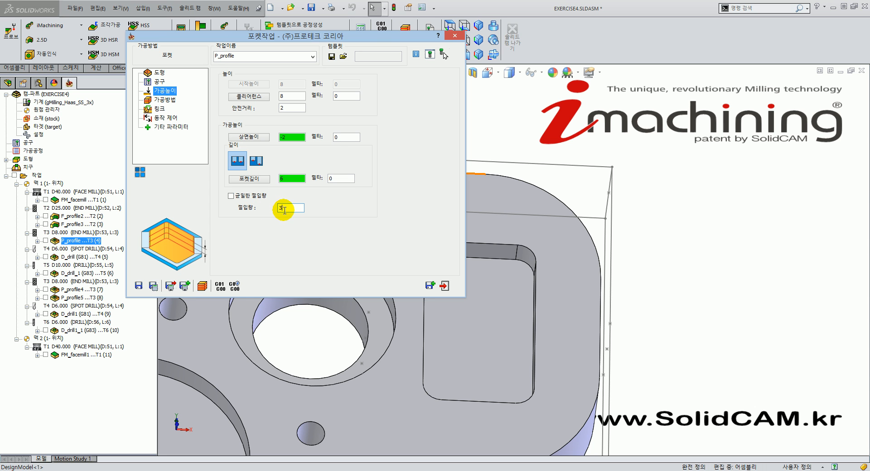
{"action": "left_click", "coordinate": [162, 99]}
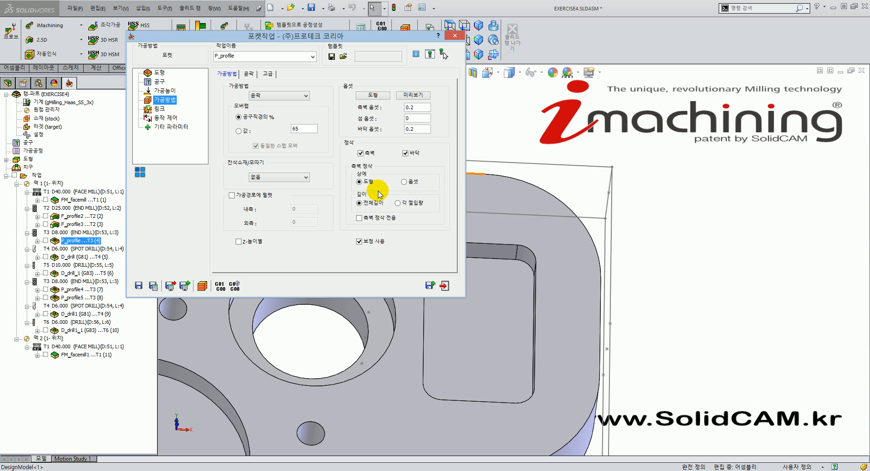
Check the helical ramping radius of P_profile and the radius and angle of its arc lead-out
{"action": "left_click", "coordinate": [160, 109]}
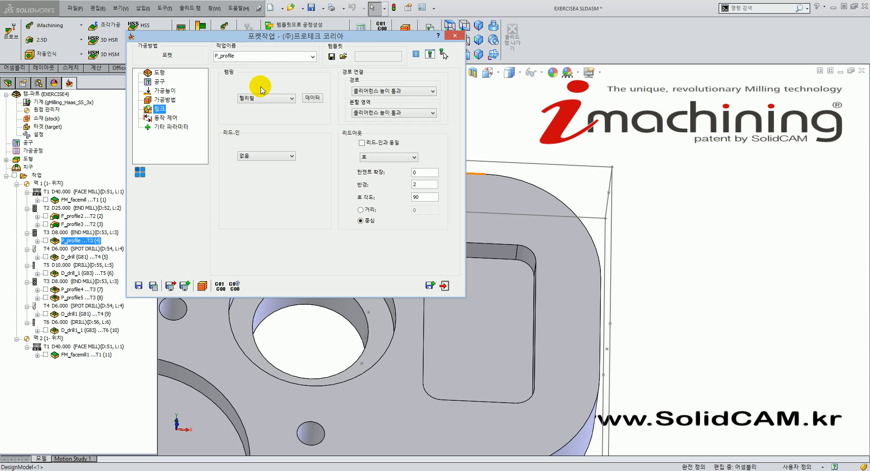
{"action": "left_click", "coordinate": [318, 97]}
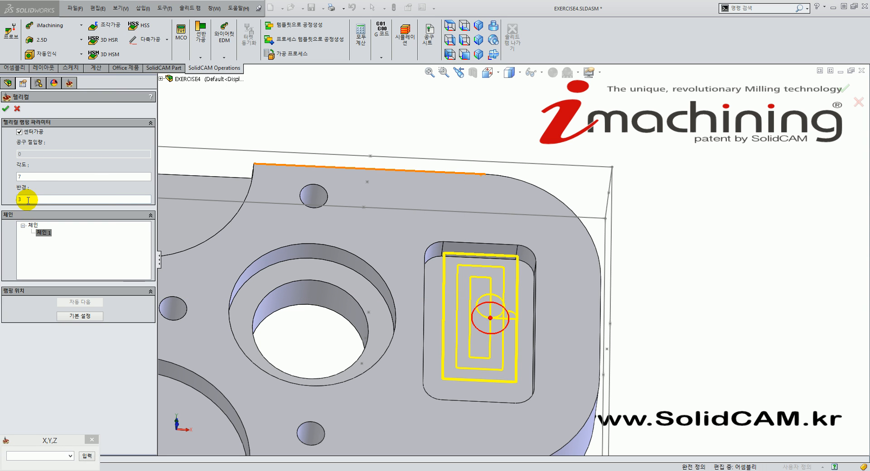
{"action": "left_click", "coordinate": [28, 199]}
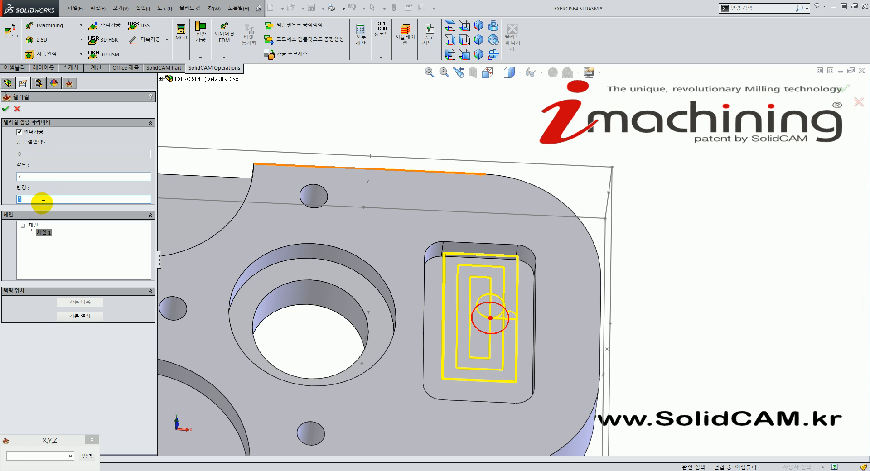
{"action": "left_click", "coordinate": [5, 108]}
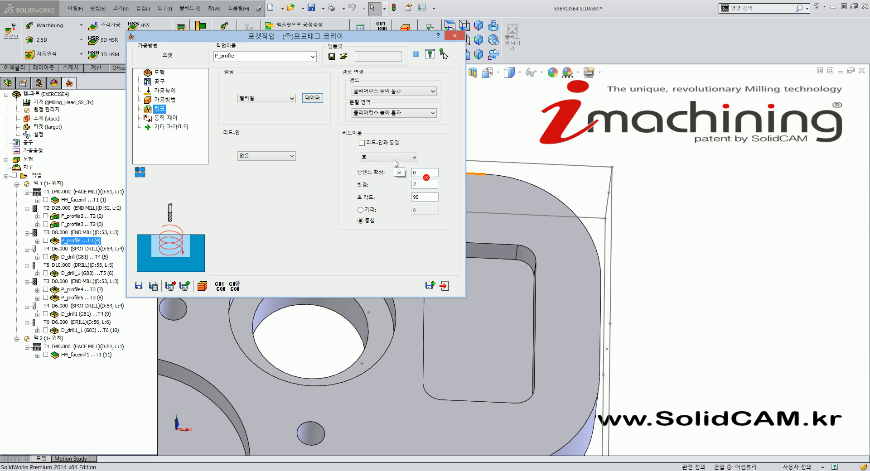
{"action": "left_click", "coordinate": [428, 185]}
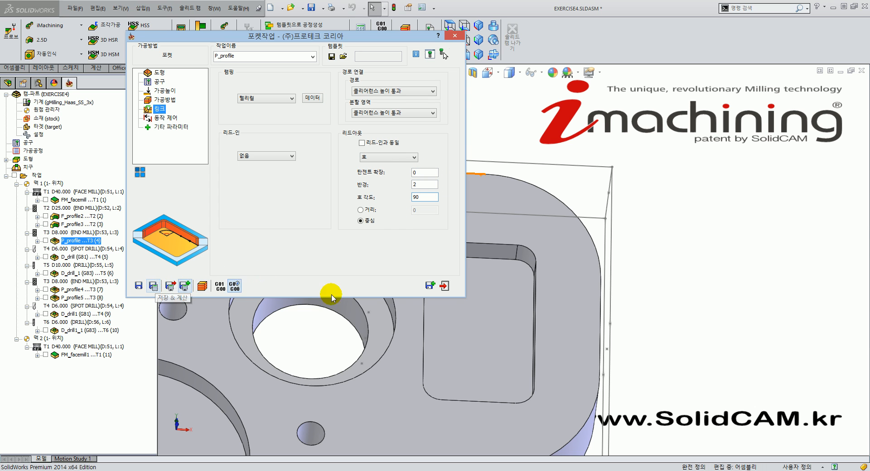
Show the P_profile toolpath and compare its helical entry and arc lead-out with the link settings
{"action": "left_click", "coordinate": [46, 242]}
{"action": "scroll", "coordinate": [515, 334], "scroll_direction": "down", "scroll_amount": 5}
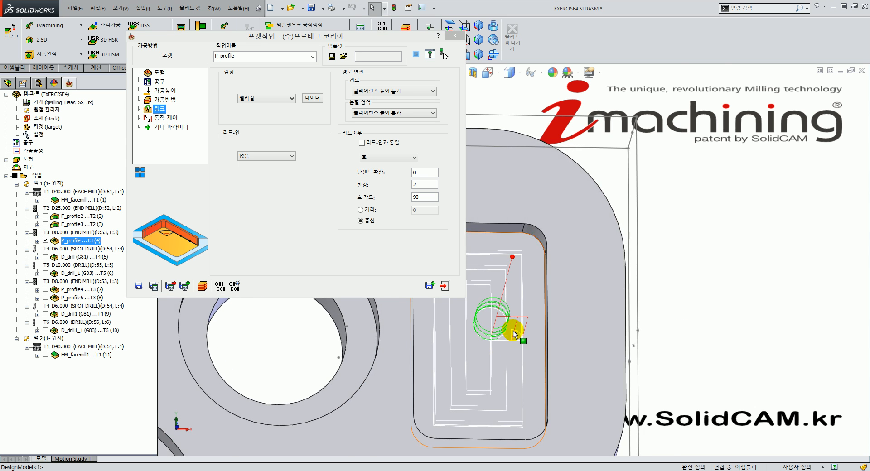
{"action": "scroll", "coordinate": [515, 334], "scroll_direction": "down", "scroll_amount": 3}
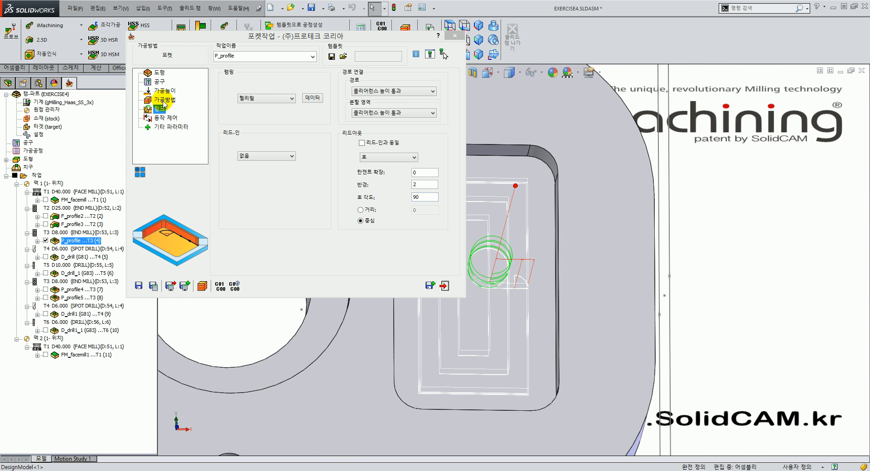
Try the fillet-on-toolpath option in P_profile's technology settings and close the operation without saving
{"action": "left_click", "coordinate": [178, 101]}
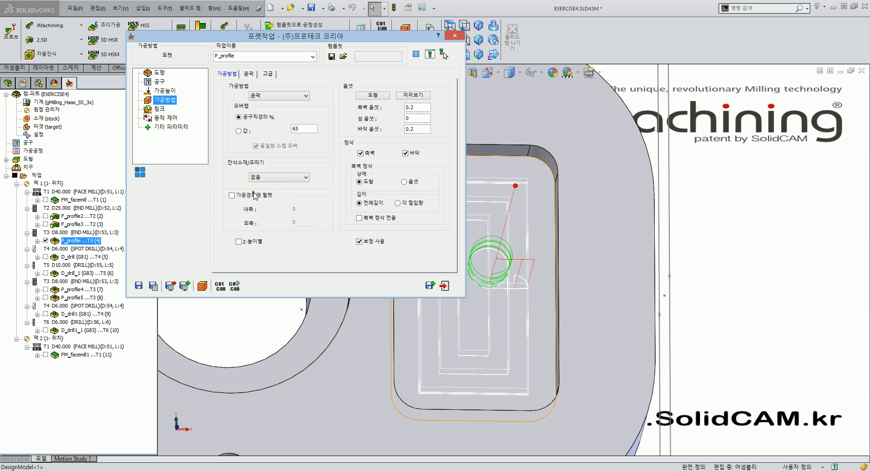
{"action": "left_click", "coordinate": [252, 194]}
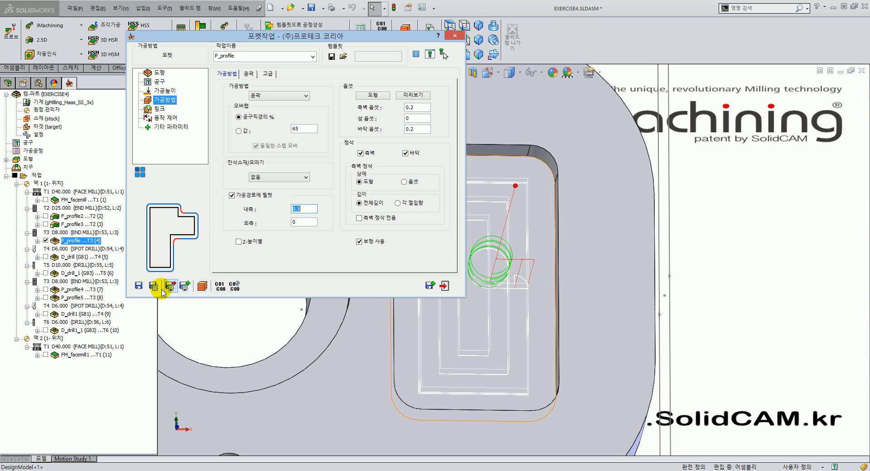
{"action": "left_click", "coordinate": [441, 284]}
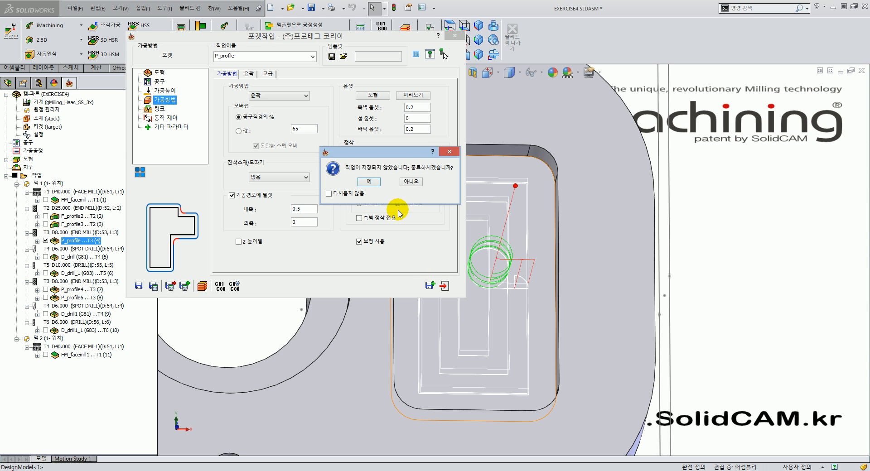
{"action": "left_click", "coordinate": [365, 182]}
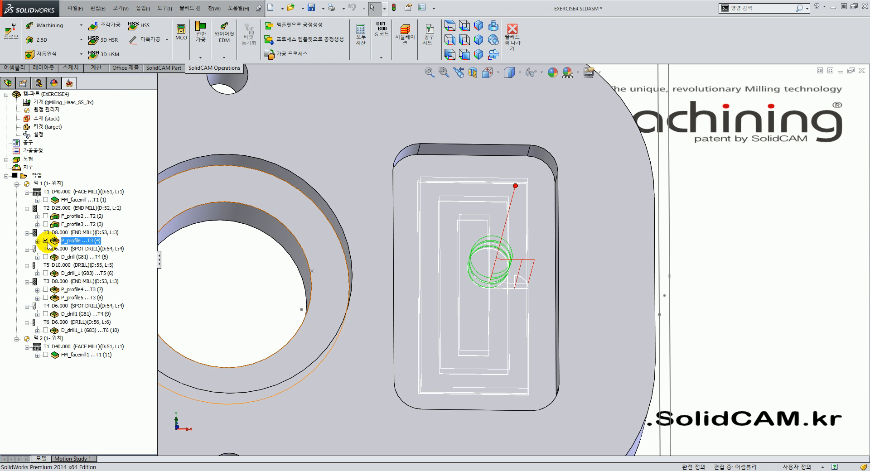
Show only the D_drill spot drilling toolpath and inspect it at the large central hole
{"action": "left_click", "coordinate": [44, 257]}
{"action": "middle_click_drag", "start_coordinate": [303, 287], "coordinate": [265, 263]}
{"action": "scroll", "coordinate": [265, 262], "scroll_direction": "up", "scroll_amount": 4}
{"action": "middle_click_drag", "start_coordinate": [341, 286], "coordinate": [305, 294]}
{"action": "scroll", "coordinate": [304, 295], "scroll_direction": "down", "scroll_amount": 5}
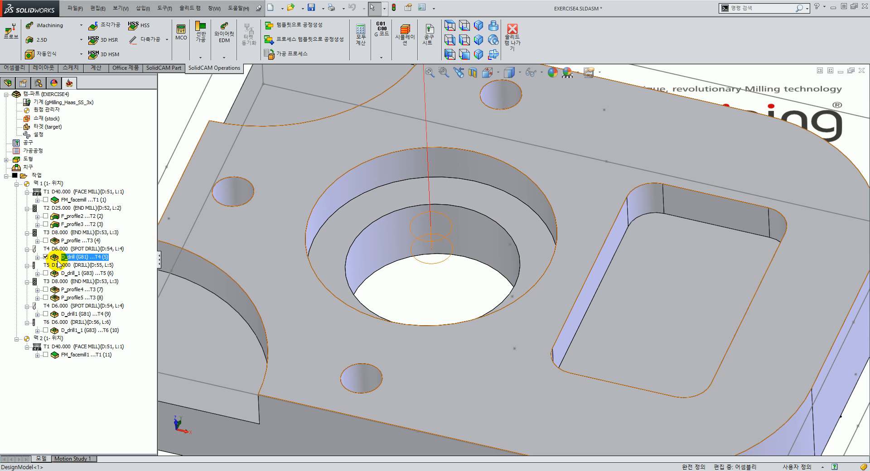
{"action": "middle_click_drag", "start_coordinate": [458, 291], "coordinate": [466, 248]}
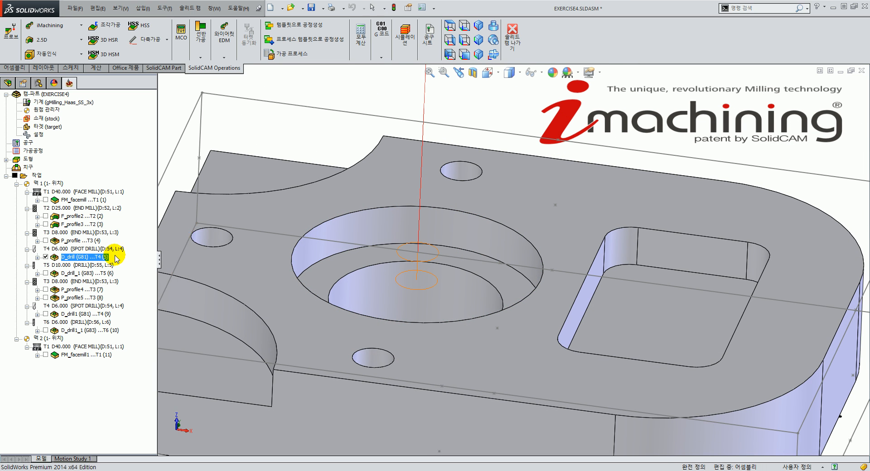
Open the D_drill operation, look at the drill geometry selection options and view its assigned drill point on the model
{"action": "double_click", "coordinate": [75, 257]}
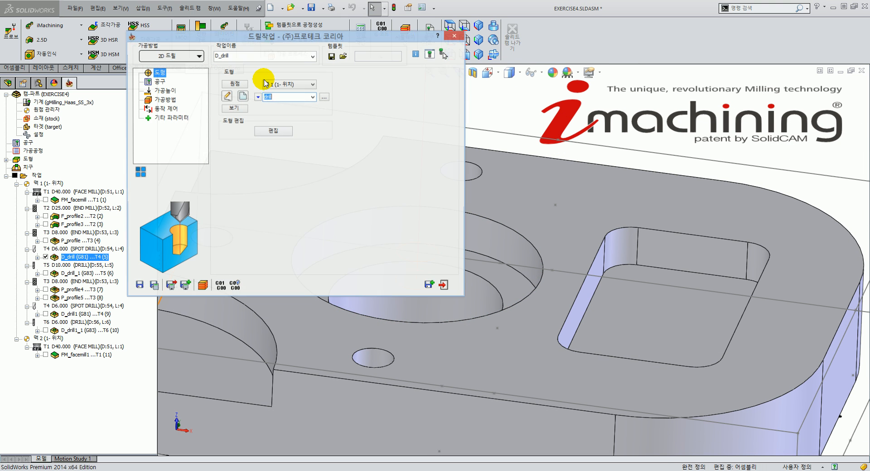
{"action": "left_click_drag", "start_coordinate": [231, 38], "coordinate": [184, 19]}
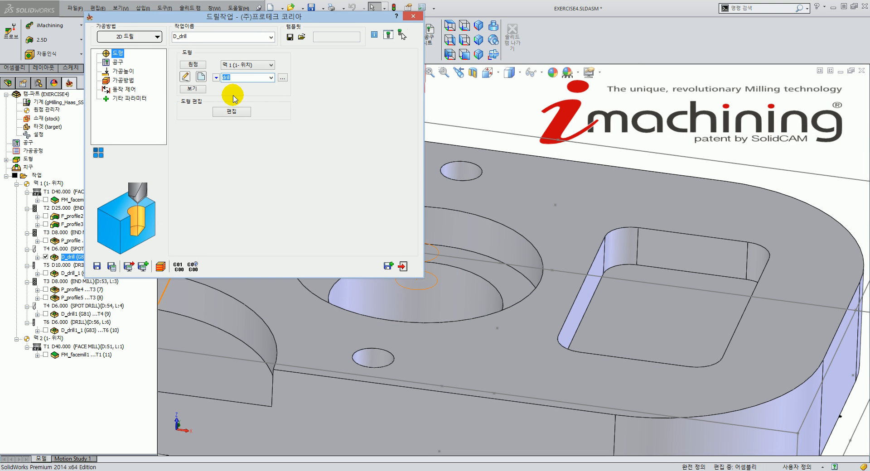
{"action": "left_click", "coordinate": [118, 62]}
{"action": "left_click", "coordinate": [119, 55]}
{"action": "left_click", "coordinate": [202, 78]}
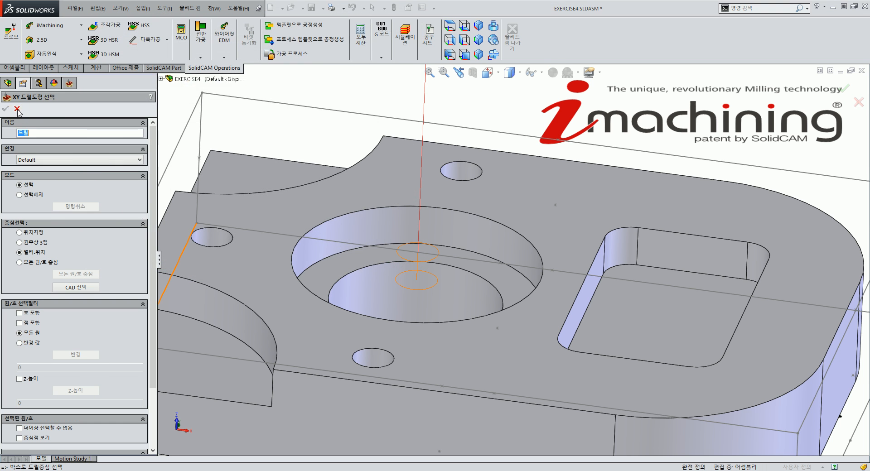
{"action": "left_click", "coordinate": [17, 109]}
{"action": "left_click", "coordinate": [199, 91]}
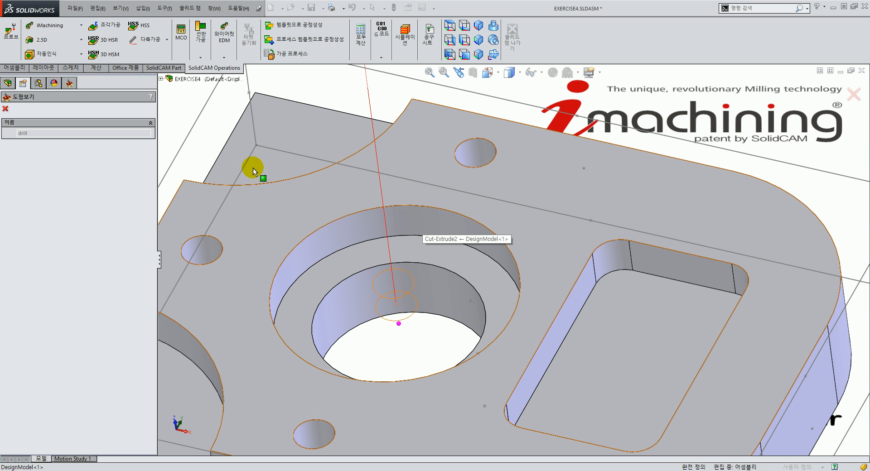
{"action": "left_click", "coordinate": [6, 108]}
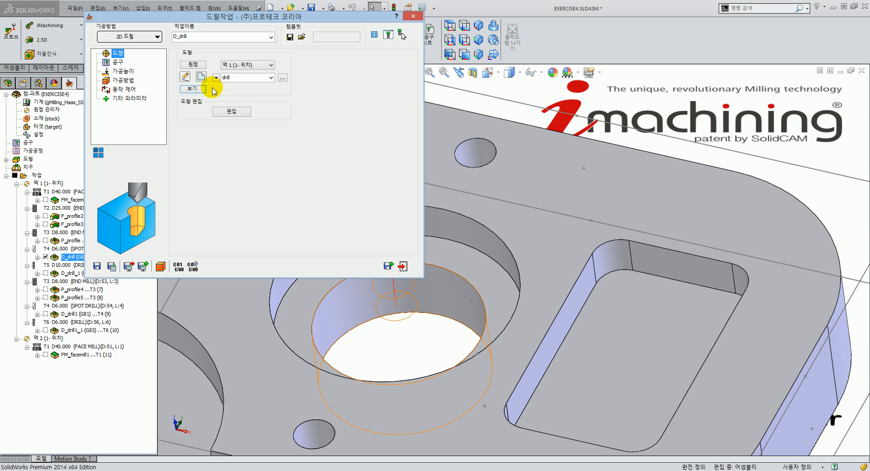
Try selecting the drill centre from the inner hole's circular edge in a new drill geometry, and delete that point
{"action": "left_click", "coordinate": [202, 78]}
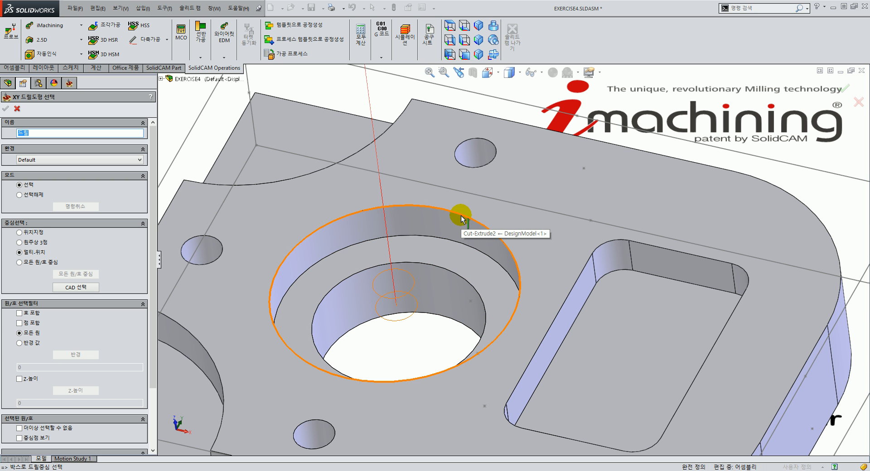
{"action": "scroll", "coordinate": [431, 263], "scroll_direction": "down", "scroll_amount": 3}
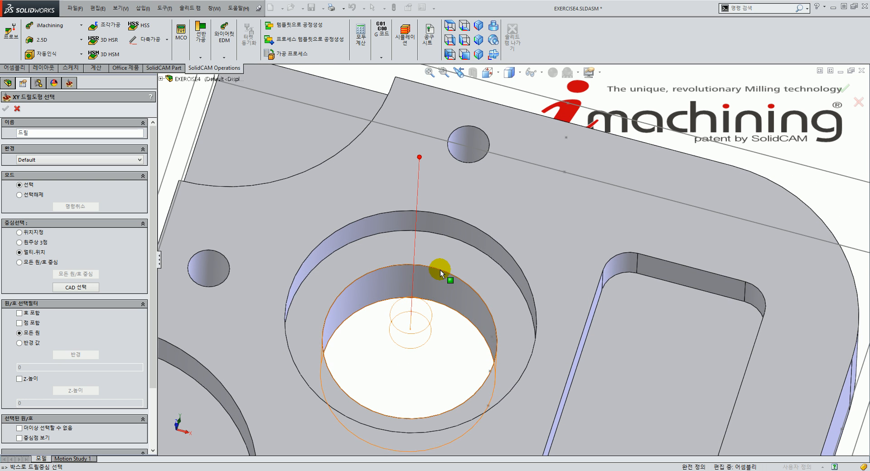
{"action": "left_click", "coordinate": [442, 274]}
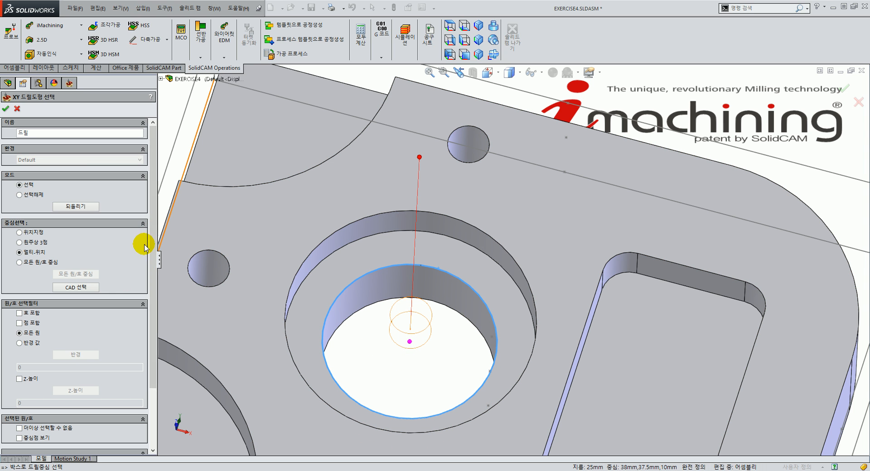
{"action": "scroll", "coordinate": [145, 249], "scroll_direction": "down", "scroll_amount": 3}
{"action": "right_click", "coordinate": [58, 389]}
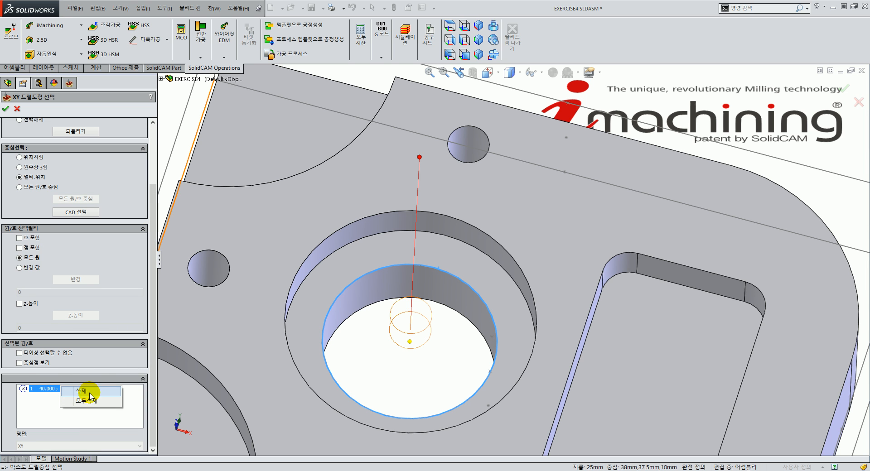
{"action": "left_click", "coordinate": [82, 392]}
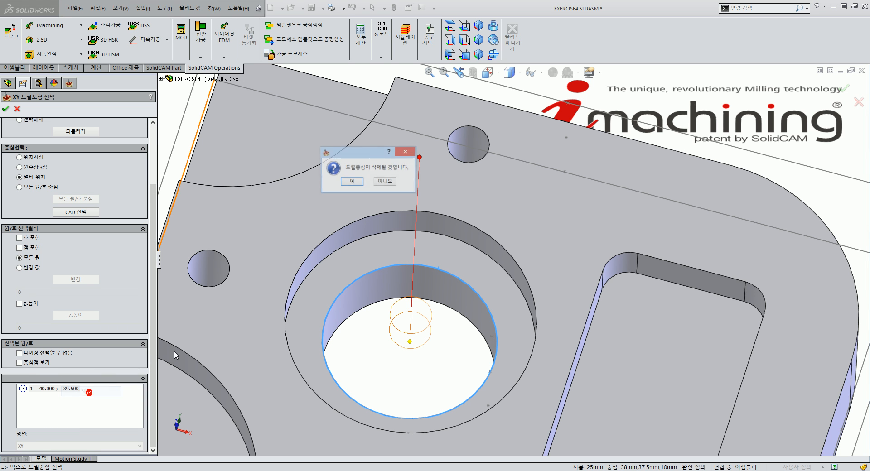
{"action": "left_click", "coordinate": [351, 183]}
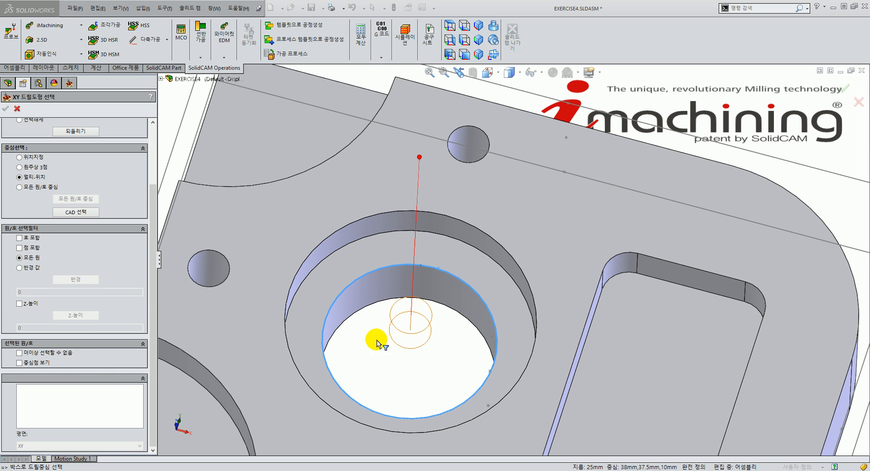
Try picking the drill centre from the counterbore's wall face and from its floor face, and cancel the new geometry
{"action": "left_click", "coordinate": [390, 219]}
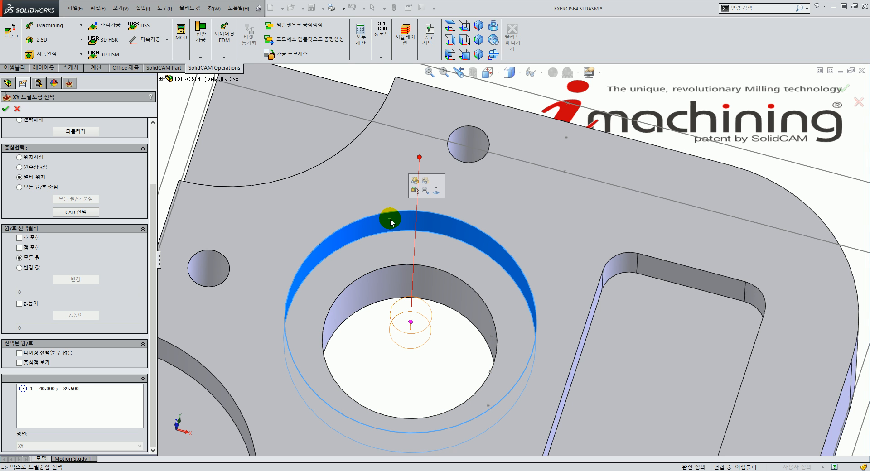
{"action": "right_click", "coordinate": [66, 388]}
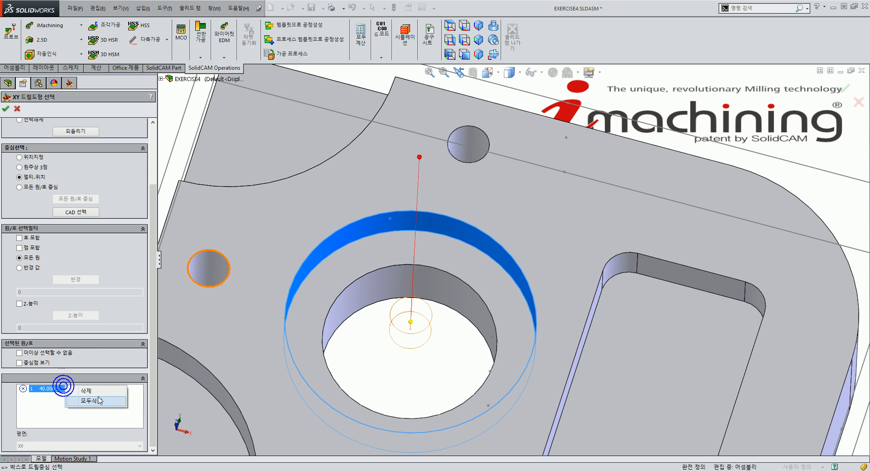
{"action": "left_click", "coordinate": [109, 391]}
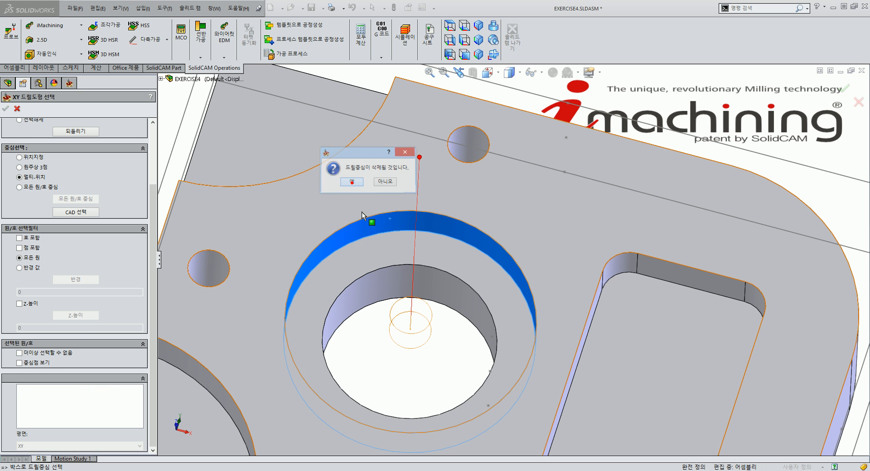
{"action": "left_click", "coordinate": [350, 184]}
{"action": "left_click", "coordinate": [371, 254]}
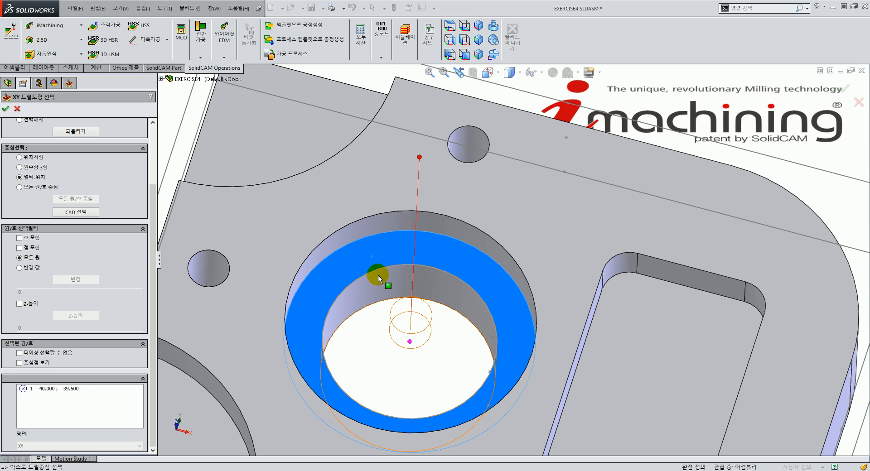
{"action": "mouse_move", "coordinate": [413, 344]}
{"action": "middle_mouse_down"}
{"action": "mouse_move", "coordinate": [375, 334]}
{"action": "mouse_move", "coordinate": [362, 319]}
{"action": "mouse_move", "coordinate": [407, 346]}
{"action": "middle_mouse_up"}
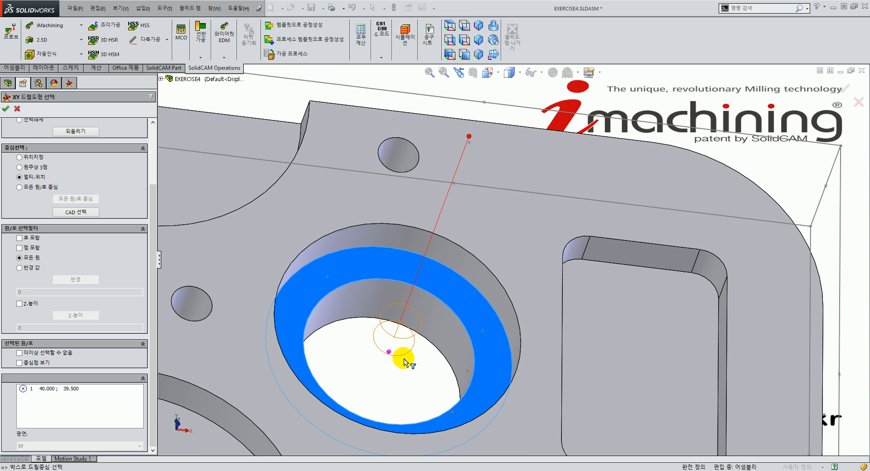
{"action": "left_click", "coordinate": [20, 110]}
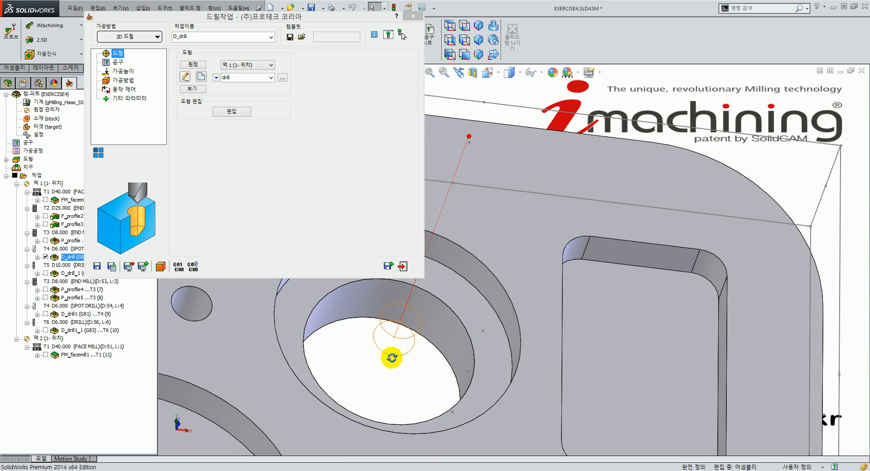
Check D_drill's tool, drill depth, depth type by diameter value and drill cycle, and close the operation
{"action": "middle_click_drag", "start_coordinate": [400, 356], "coordinate": [394, 344]}
{"action": "left_click", "coordinate": [119, 62]}
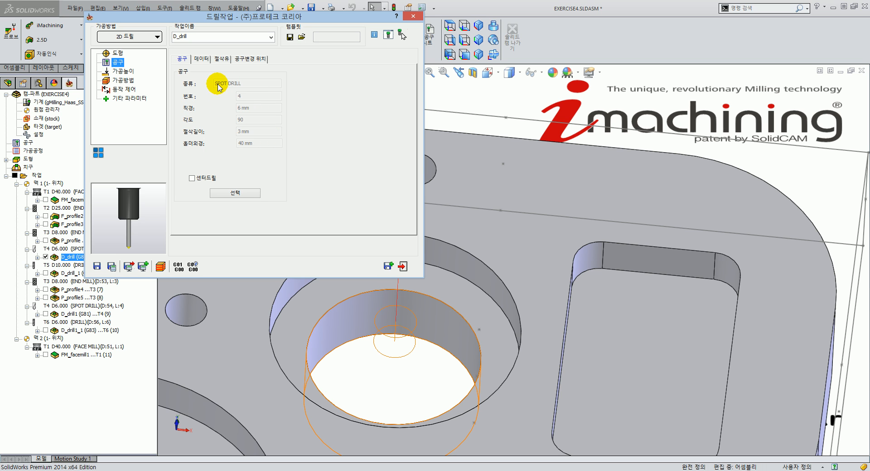
{"action": "left_click", "coordinate": [124, 71]}
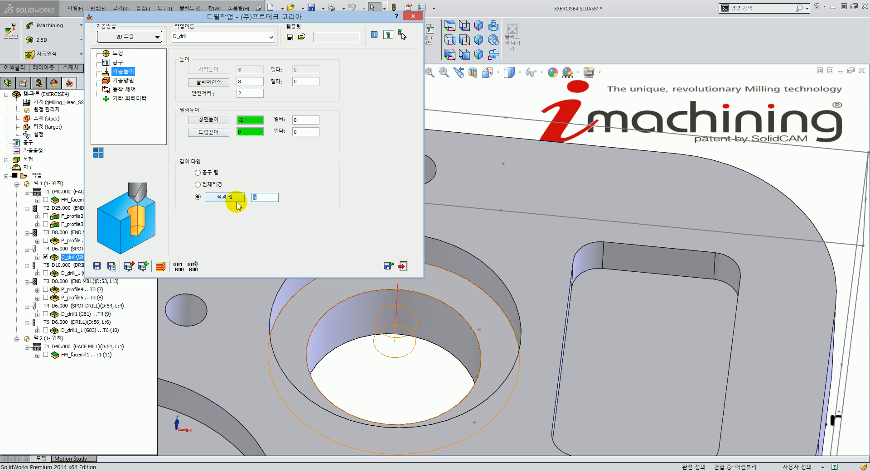
{"action": "left_click", "coordinate": [253, 129]}
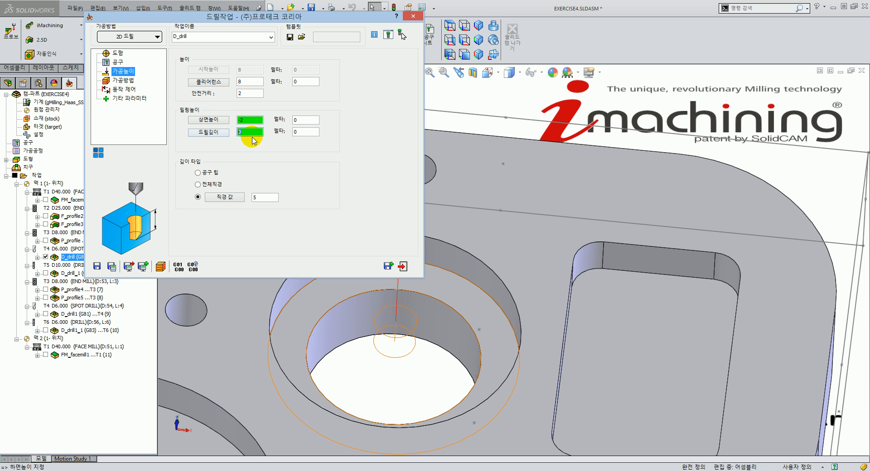
{"action": "left_click", "coordinate": [123, 80]}
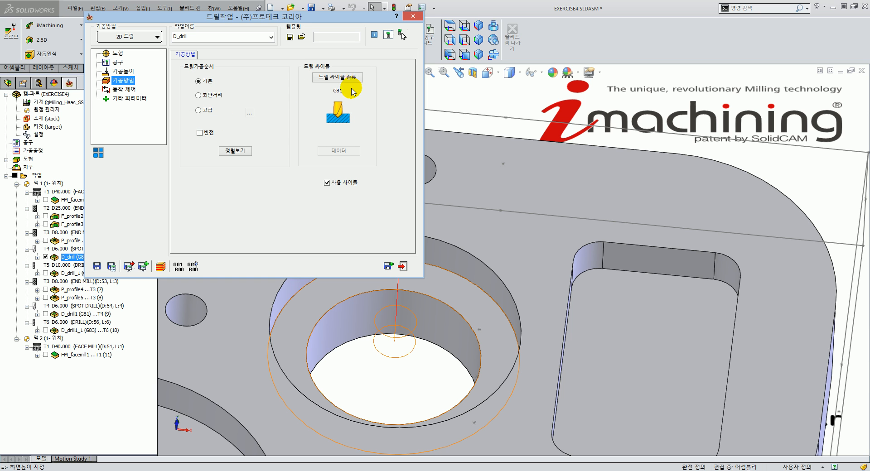
{"action": "left_click", "coordinate": [403, 266]}
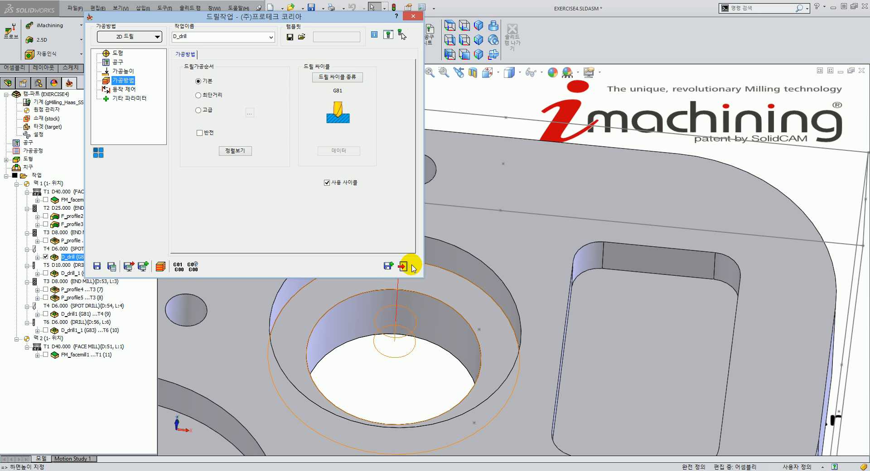
Inspect the D_drill toolpath at the central hole against the whole part and its coordinate origin
{"action": "scroll", "coordinate": [381, 301], "scroll_direction": "up", "scroll_amount": 1}
{"action": "left_click", "coordinate": [381, 301]}
{"action": "scroll", "coordinate": [381, 301], "scroll_direction": "up", "scroll_amount": 4}
{"action": "left_click", "coordinate": [374, 299]}
{"action": "left_click", "coordinate": [210, 233]}
{"action": "middle_click_drag", "start_coordinate": [431, 335], "coordinate": [388, 286]}
{"action": "left_click", "coordinate": [206, 177]}
{"action": "scroll", "coordinate": [553, 232], "scroll_direction": "down", "scroll_amount": 1}
{"action": "scroll", "coordinate": [445, 210], "scroll_direction": "up", "scroll_amount": 1}
{"action": "scroll", "coordinate": [543, 200], "scroll_direction": "down", "scroll_amount": 2}
{"action": "scroll", "coordinate": [497, 209], "scroll_direction": "up", "scroll_amount": 2}
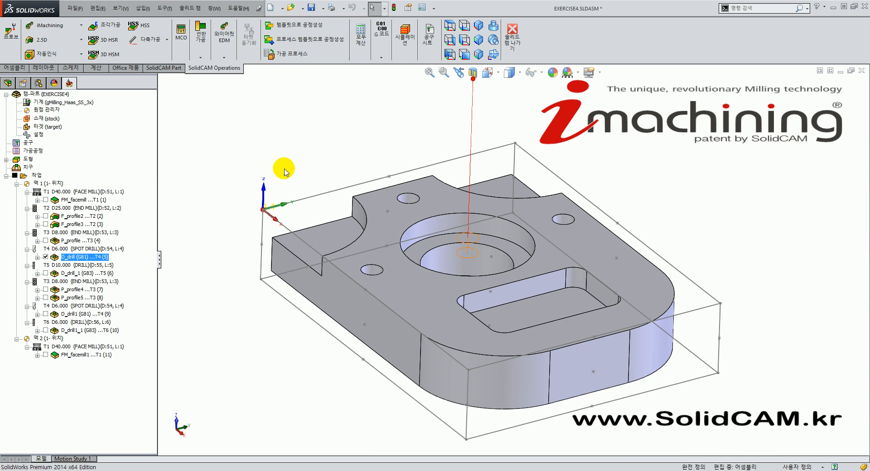
Open the D_drill_1 operation and check its drill geometry and tool
{"action": "double_click", "coordinate": [80, 275]}
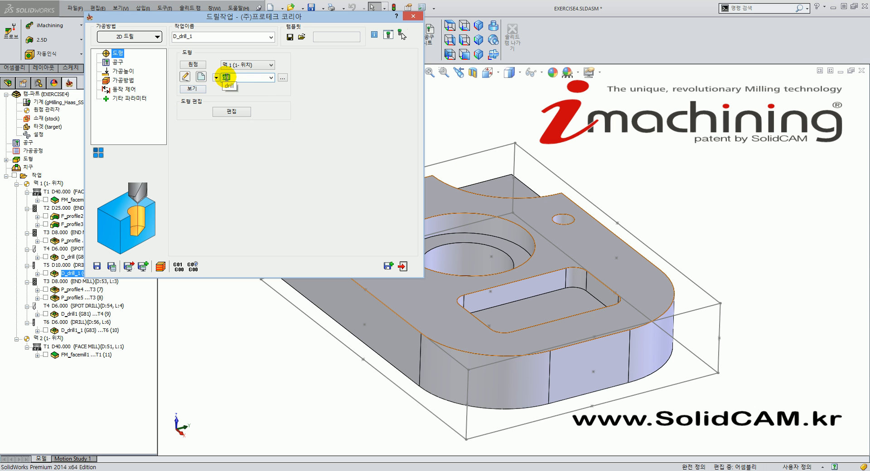
{"action": "left_click", "coordinate": [272, 78]}
{"action": "left_click", "coordinate": [321, 101]}
{"action": "left_click", "coordinate": [143, 64]}
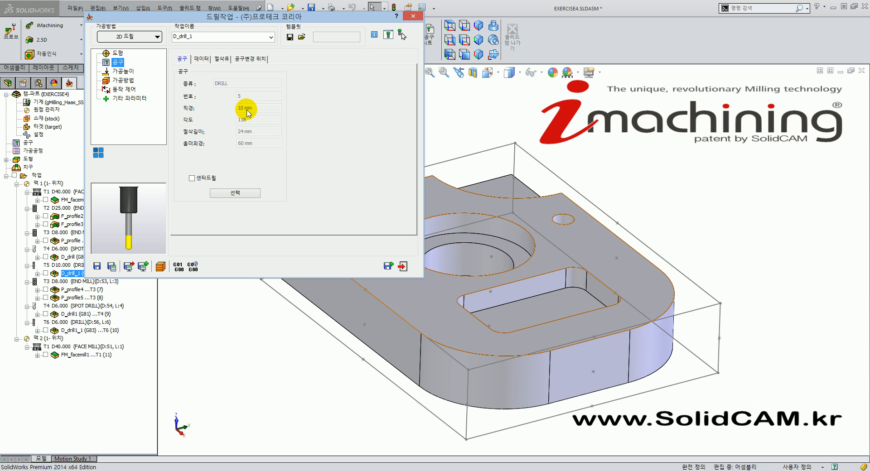
Review D_drill_1's drill depth, depth delta and full-diameter depth type against the underside of the part
{"action": "left_click", "coordinate": [120, 72]}
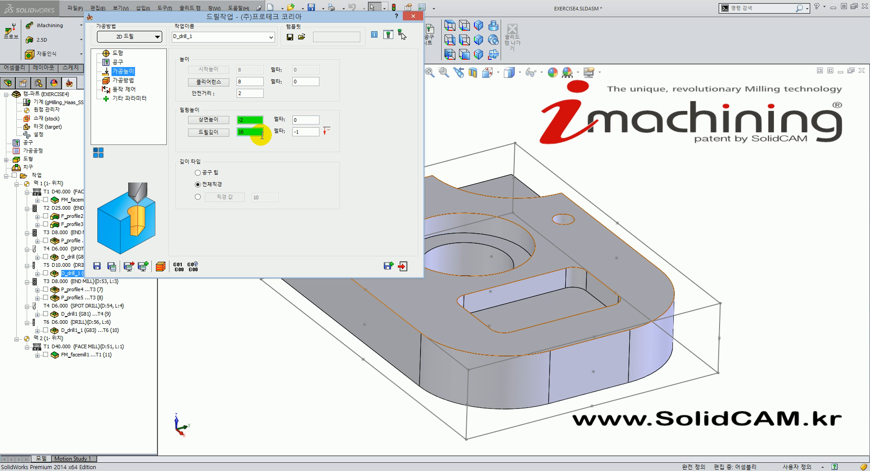
{"action": "left_click", "coordinate": [262, 135]}
{"action": "middle_click_drag", "start_coordinate": [485, 235], "coordinate": [504, 218]}
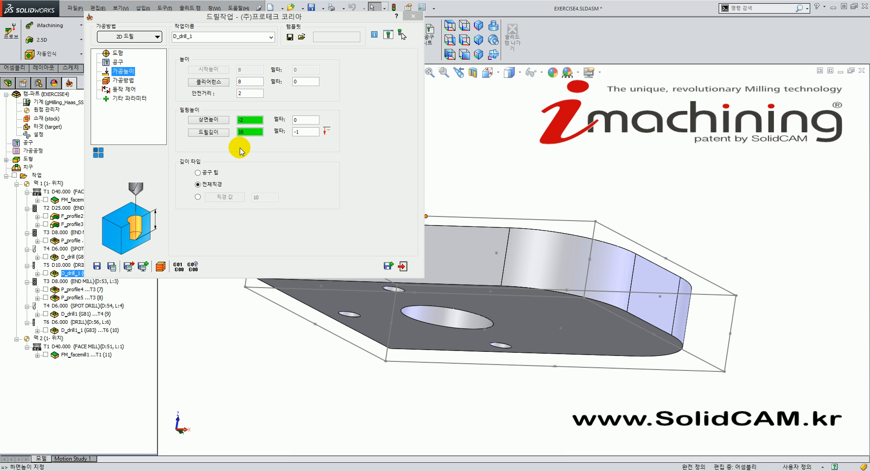
{"action": "left_click", "coordinate": [300, 134]}
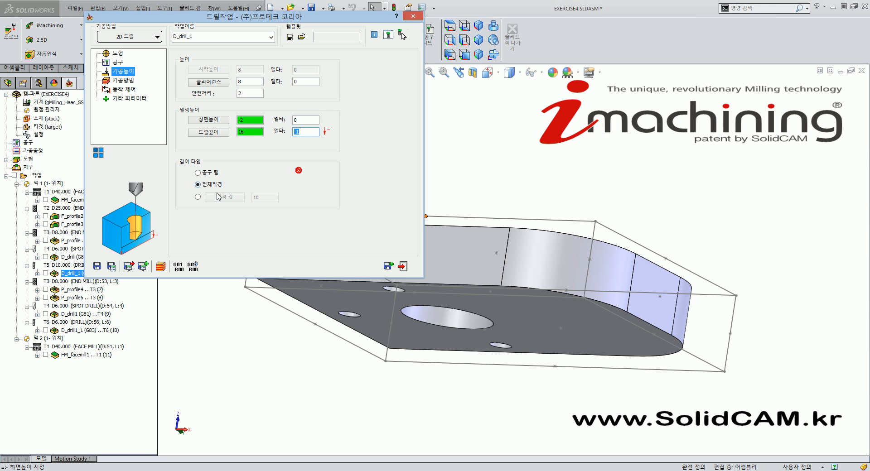
{"action": "middle_click_drag", "start_coordinate": [494, 220], "coordinate": [485, 330]}
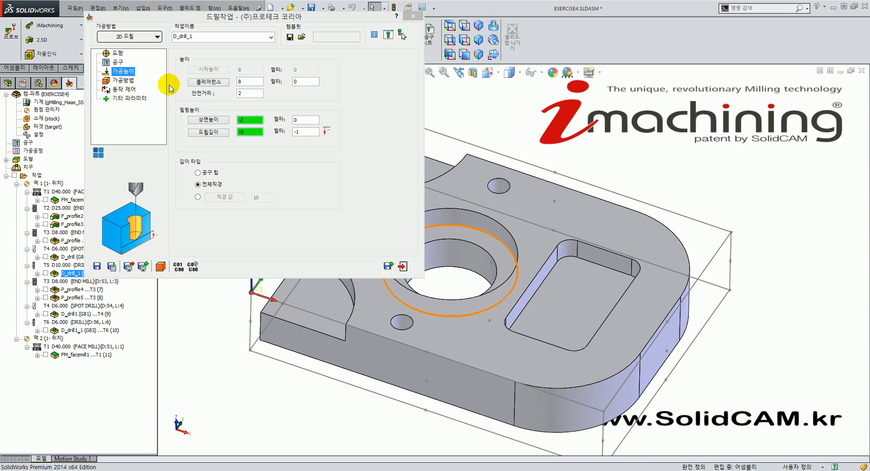
Check D_drill_1's drill cycle and its cycle option values, and close the operation
{"action": "left_click", "coordinate": [120, 81]}
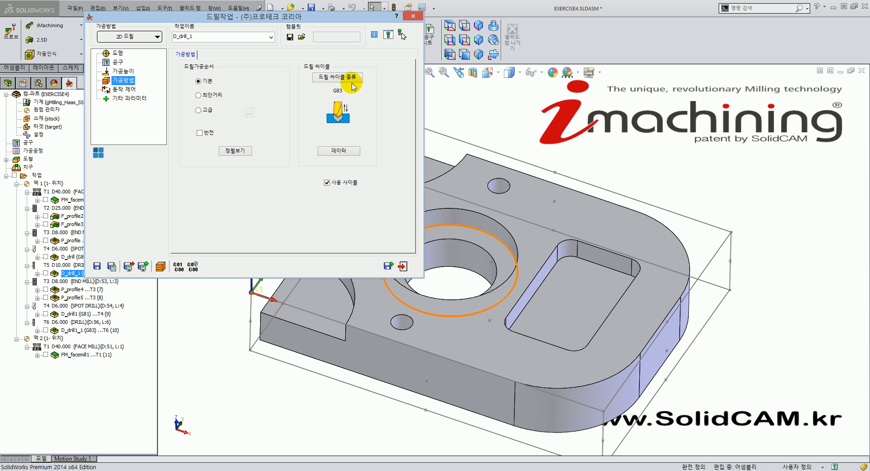
{"action": "left_click", "coordinate": [357, 154]}
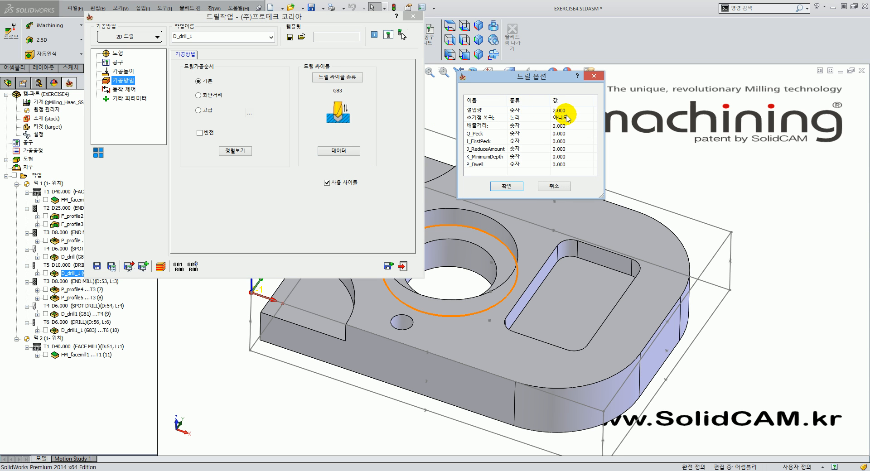
{"action": "left_click", "coordinate": [559, 190]}
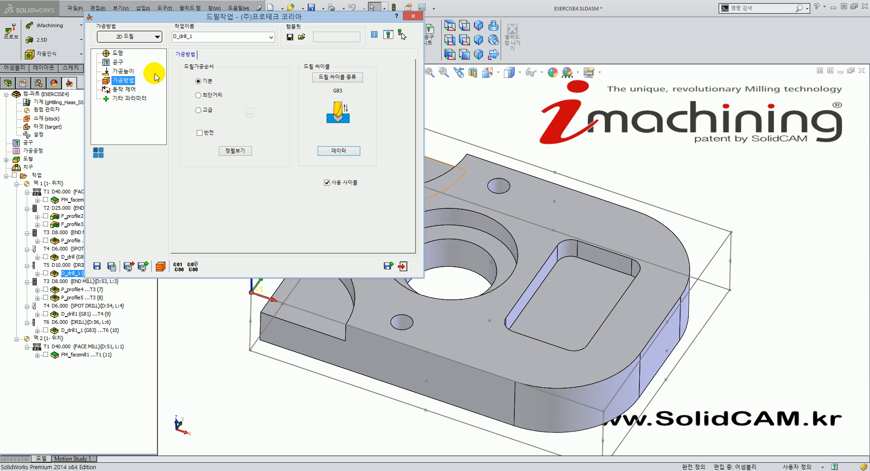
{"action": "left_click", "coordinate": [402, 266]}
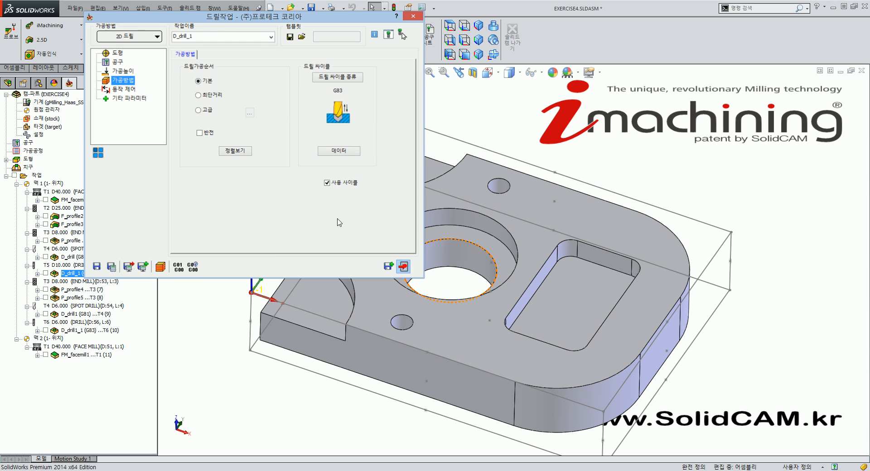
Display the P_profile4 toolpath in an isometric view, inspect it around the central stepped hole, and hide it again
{"action": "middle_click_drag", "start_coordinate": [412, 320], "coordinate": [396, 281]}
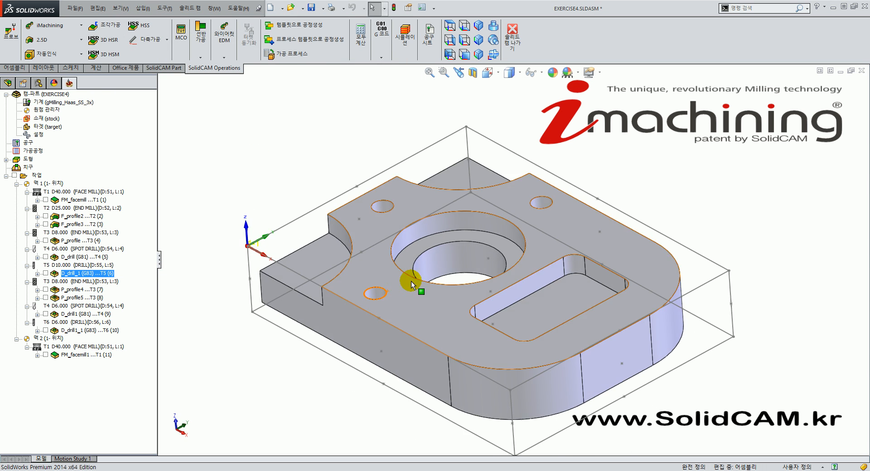
{"action": "left_click", "coordinate": [72, 290]}
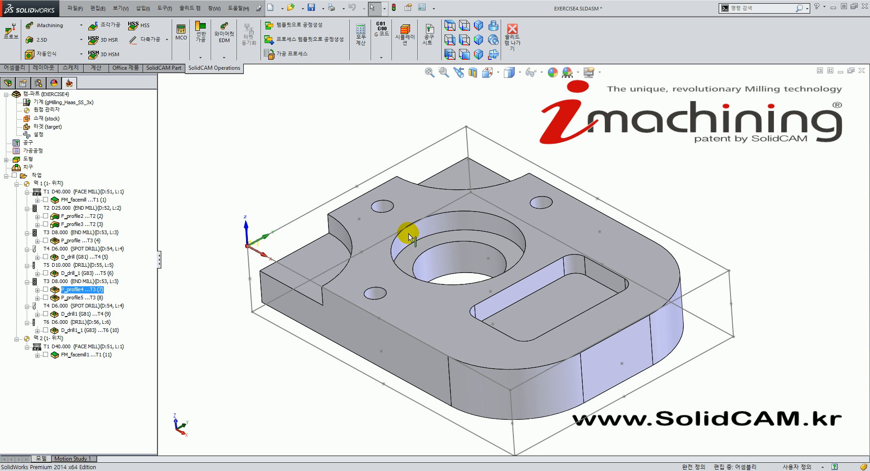
{"action": "left_click", "coordinate": [478, 25]}
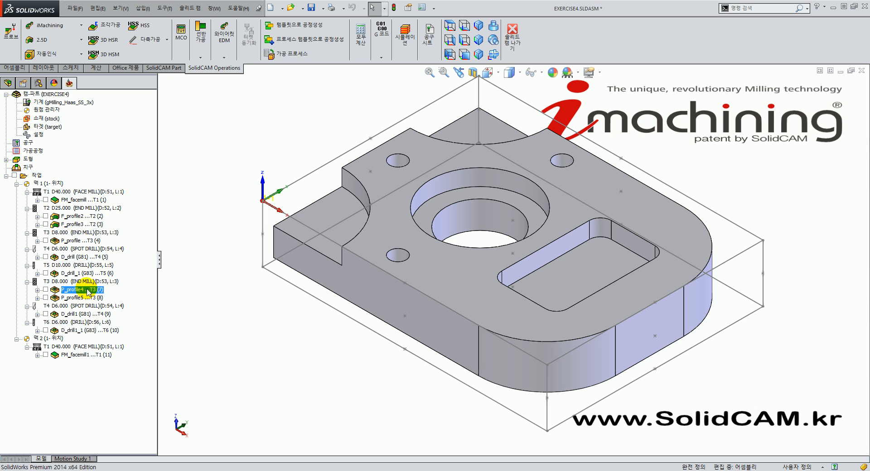
{"action": "left_click", "coordinate": [46, 290]}
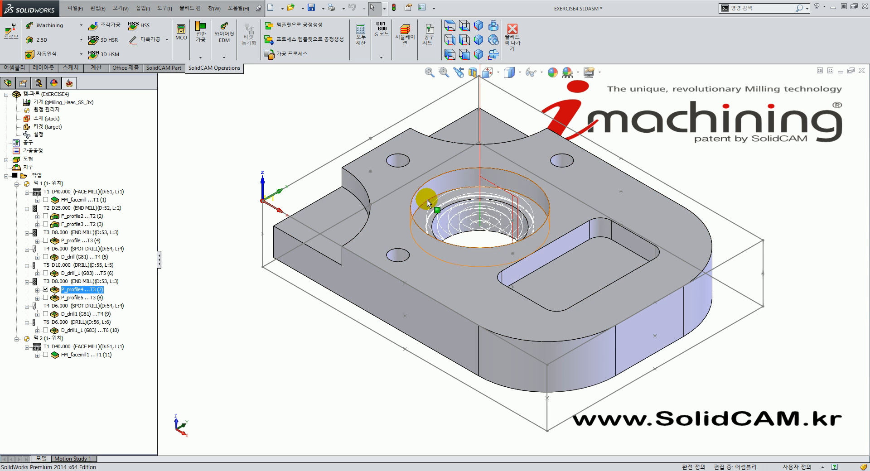
{"action": "scroll", "coordinate": [439, 243], "scroll_direction": "down", "scroll_amount": 5}
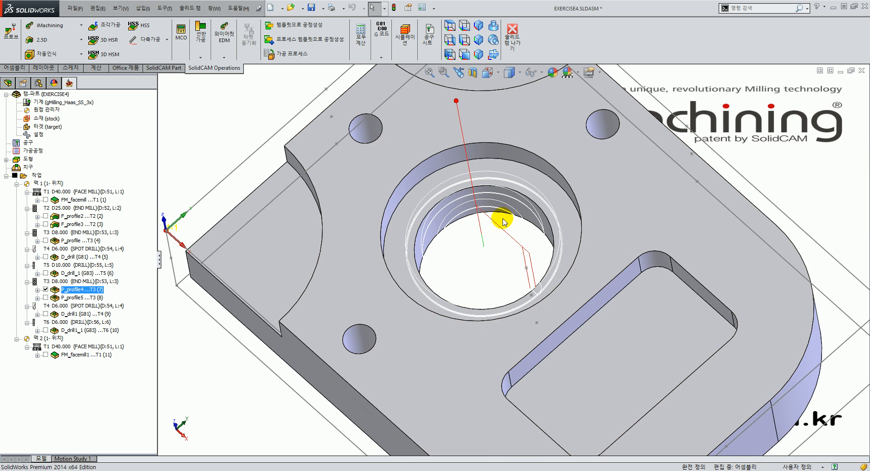
{"action": "middle_click_drag", "start_coordinate": [467, 268], "coordinate": [420, 236]}
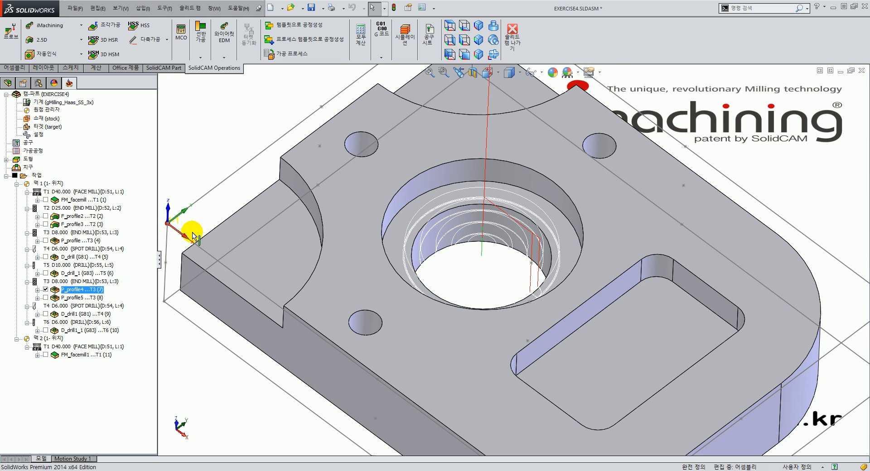
{"action": "left_click", "coordinate": [46, 290]}
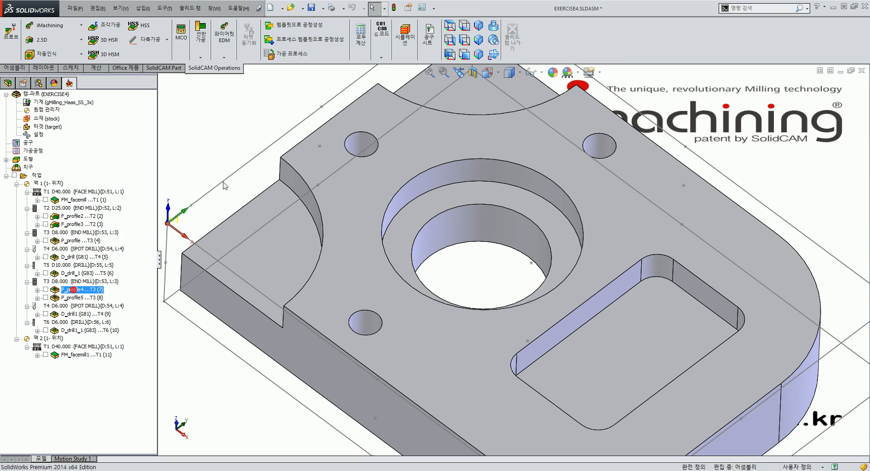
View the profile4 chain geometry used by the P_profile4 pocket operation on the central hole
{"action": "left_click_drag", "start_coordinate": [168, 20], "coordinate": [173, 18]}
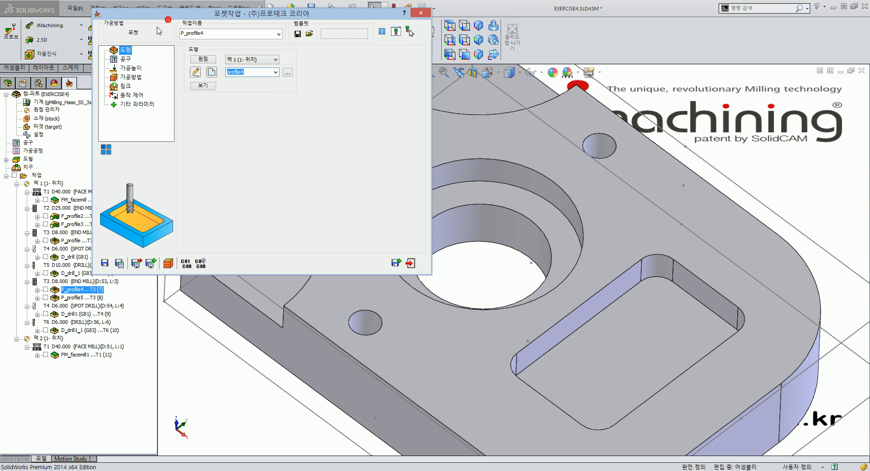
{"action": "left_click", "coordinate": [204, 85]}
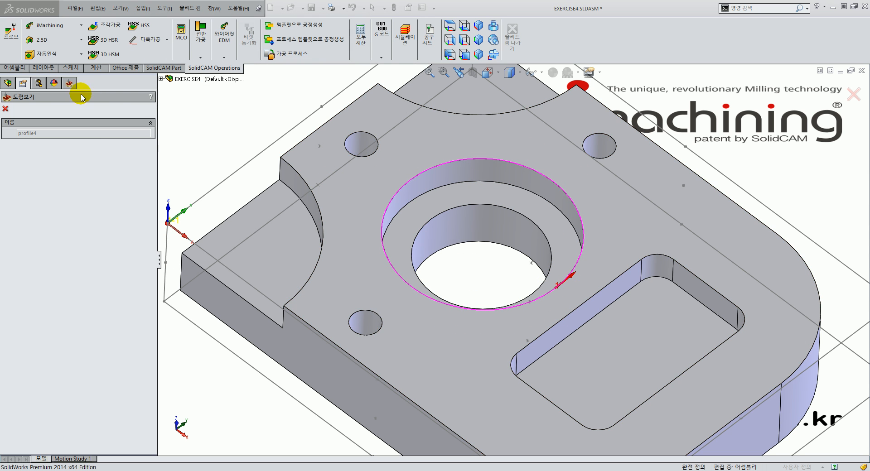
{"action": "left_click", "coordinate": [6, 109]}
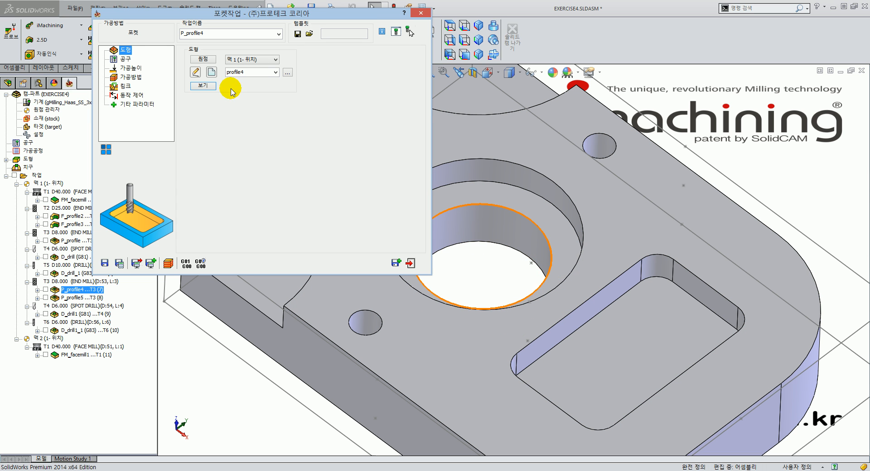
Check P_profile4's tool, its pocket depth against the counterbore floor face, and its step down
{"action": "left_click", "coordinate": [123, 58]}
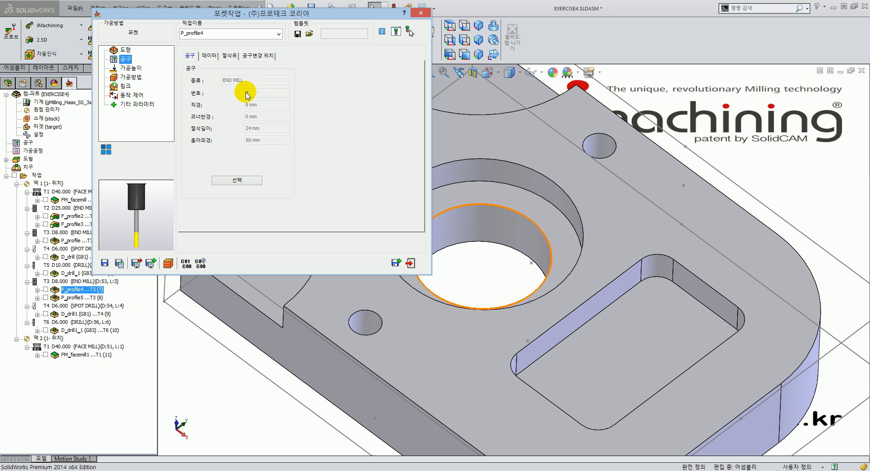
{"action": "left_click", "coordinate": [125, 68]}
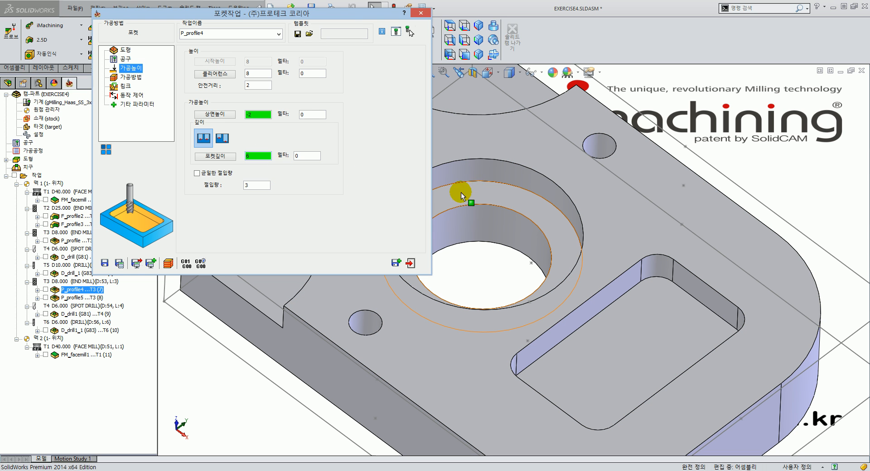
{"action": "left_click", "coordinate": [481, 196]}
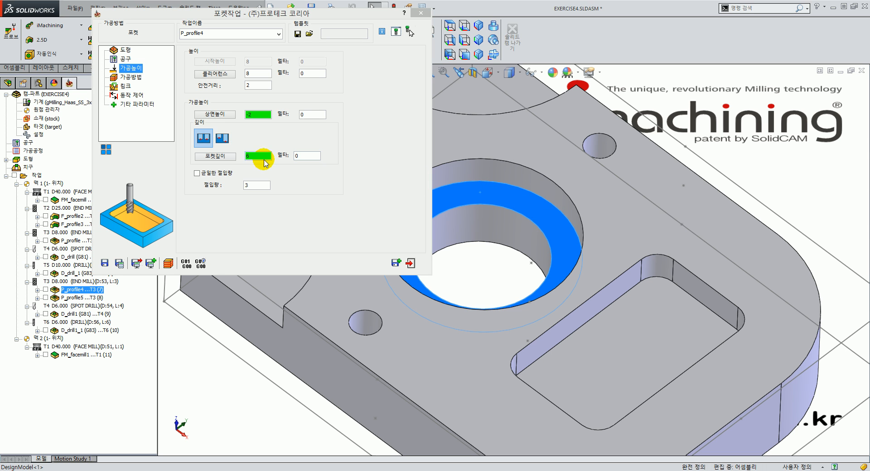
{"action": "left_click", "coordinate": [250, 183]}
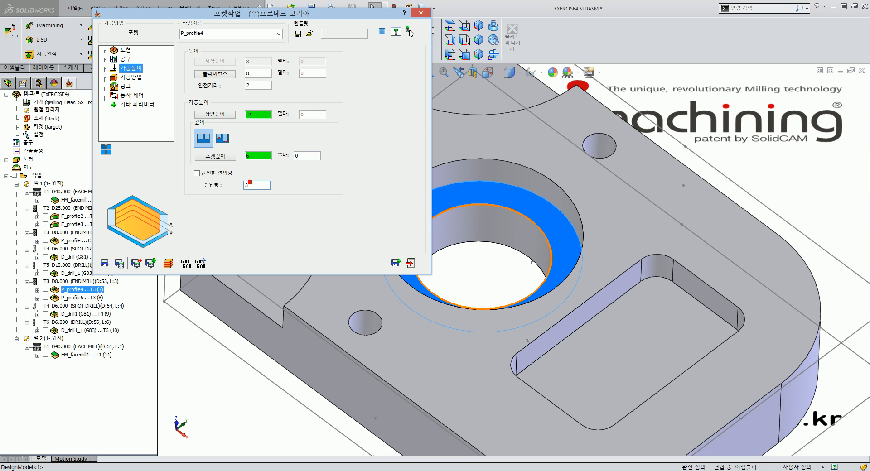
Review P_profile4's technology settings: the contour pocketing method, tool-diameter overlap, and wall and floor offsets
{"action": "left_click", "coordinate": [135, 81]}
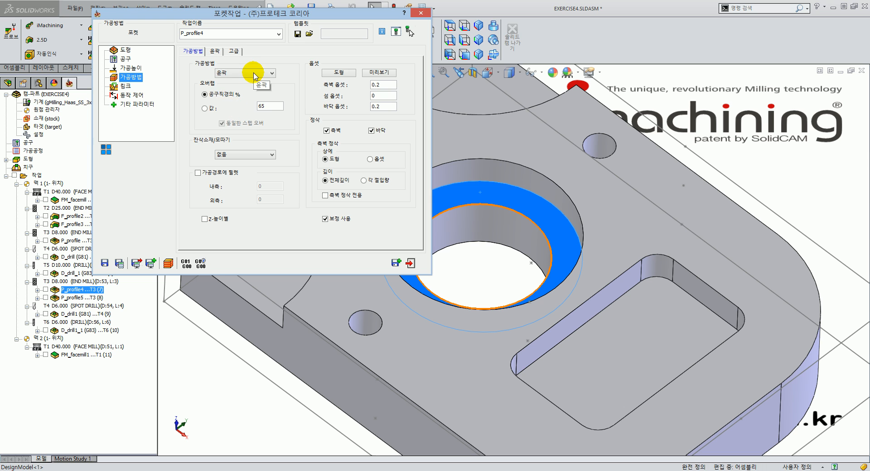
{"action": "left_click", "coordinate": [254, 74]}
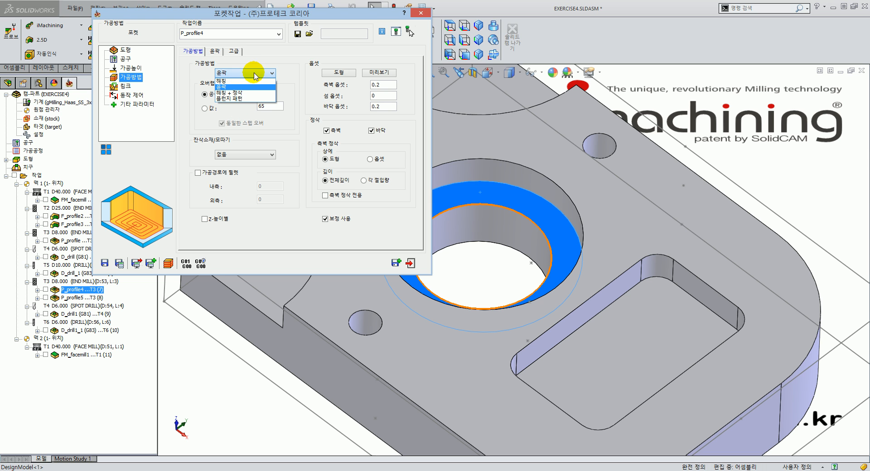
{"action": "left_click", "coordinate": [247, 73]}
{"action": "left_click", "coordinate": [453, 219]}
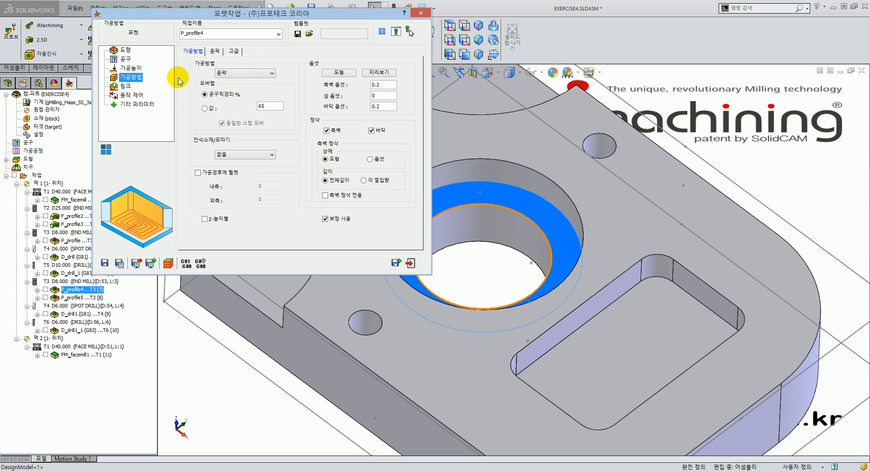
{"action": "left_click", "coordinate": [387, 93]}
{"action": "left_click", "coordinate": [392, 107]}
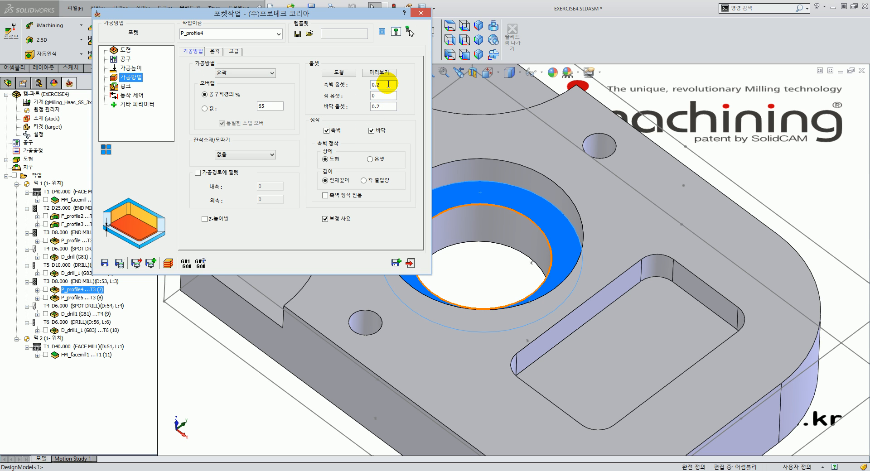
{"action": "left_click", "coordinate": [391, 106]}
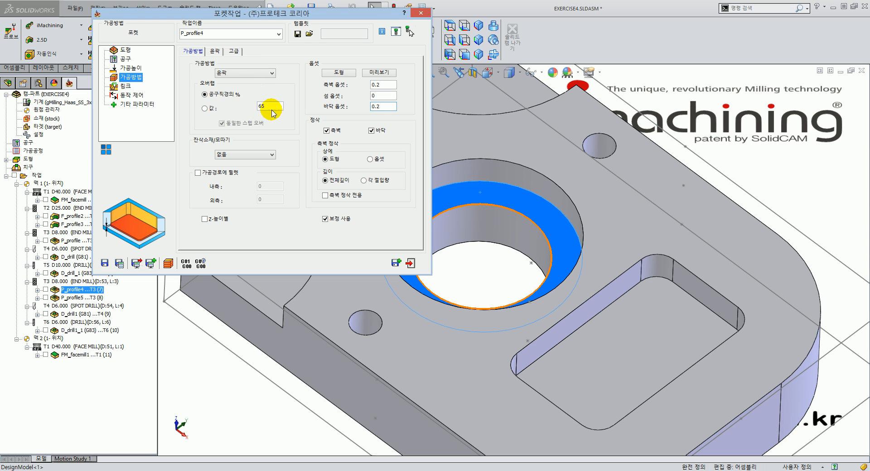
{"action": "left_click", "coordinate": [272, 107]}
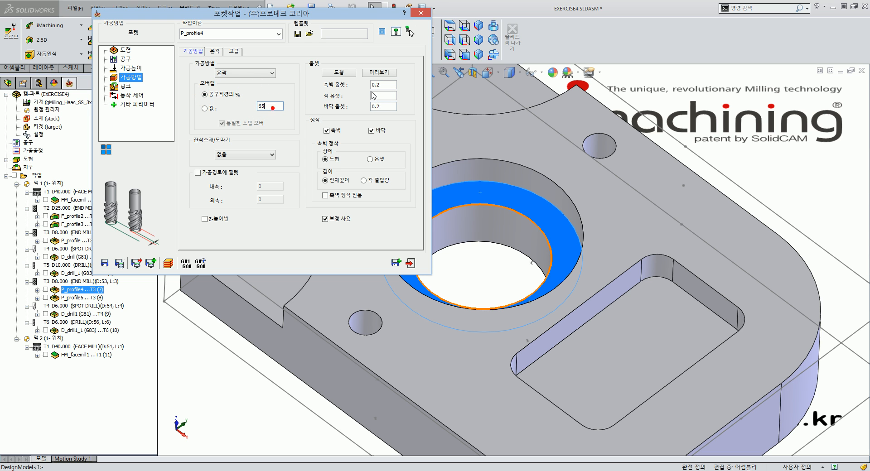
{"action": "left_click", "coordinate": [387, 86]}
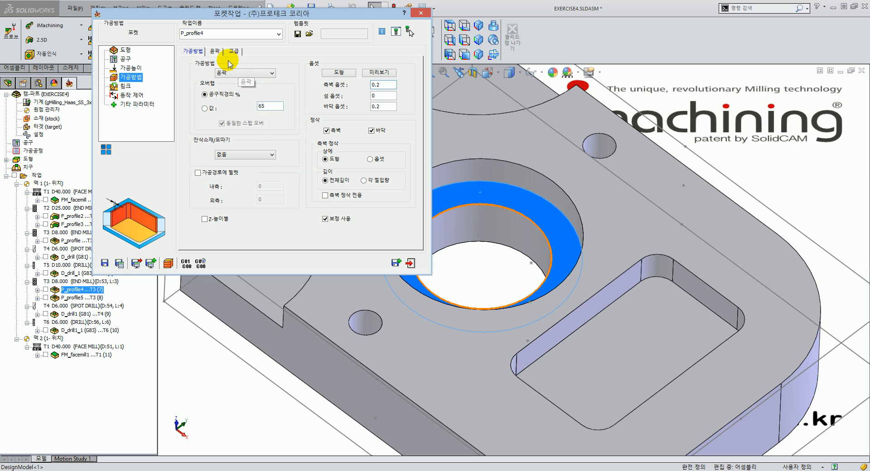
Try the smooth adjacent-path connection in P_profile4's contour settings and restore the linear option
{"action": "left_click", "coordinate": [216, 53]}
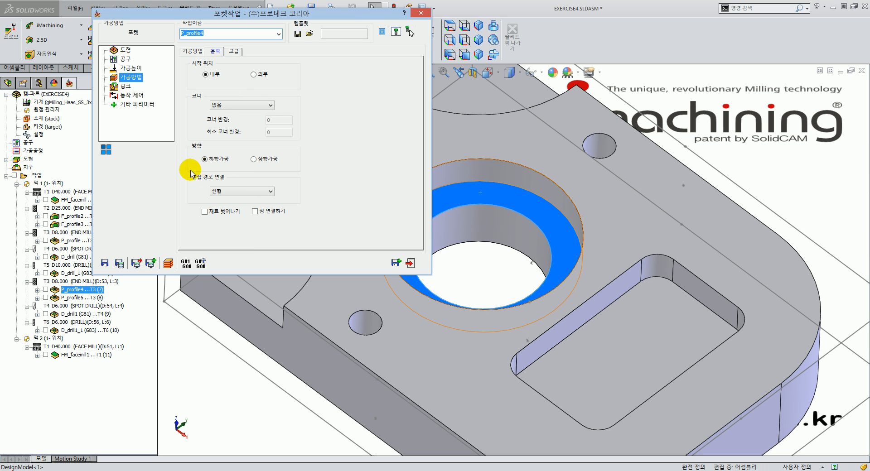
{"action": "left_click", "coordinate": [230, 194]}
{"action": "left_click", "coordinate": [226, 203]}
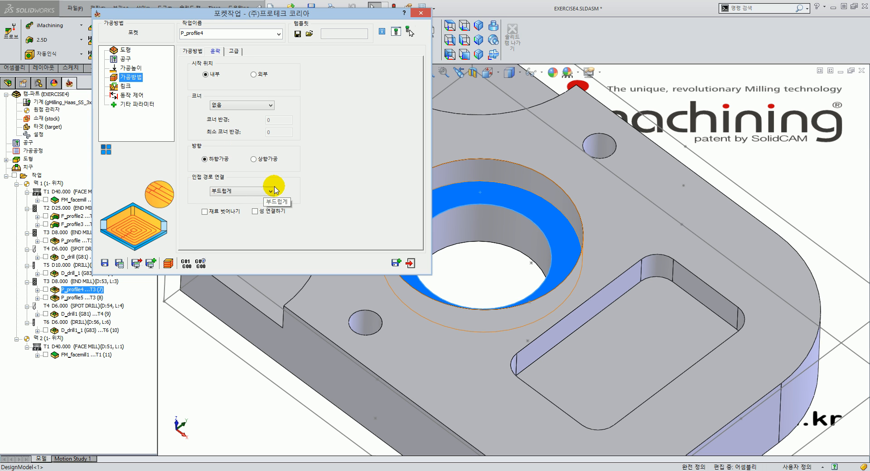
{"action": "left_click", "coordinate": [231, 192]}
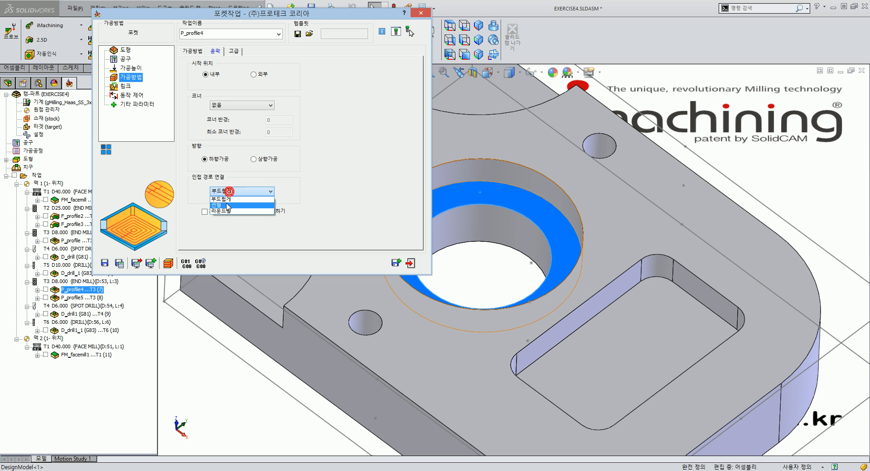
{"action": "left_click", "coordinate": [226, 205]}
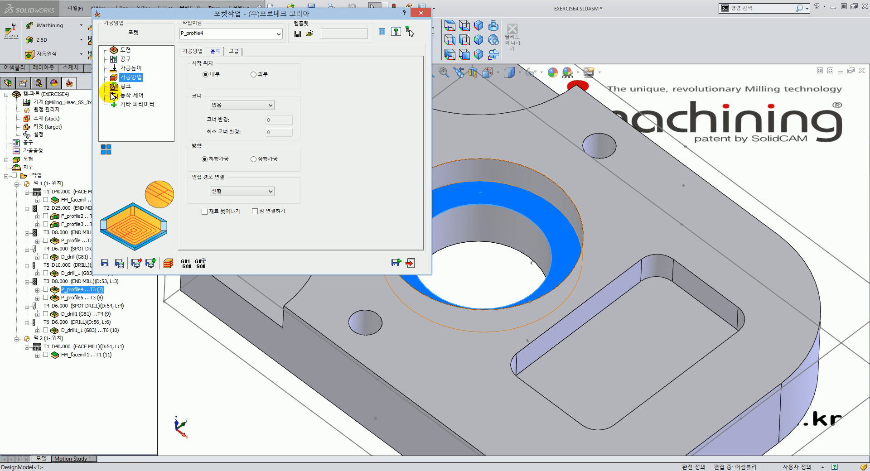
Review P_profile4's link settings and inspect the vertical ramping point of its chain on the model
{"action": "left_click", "coordinate": [120, 86]}
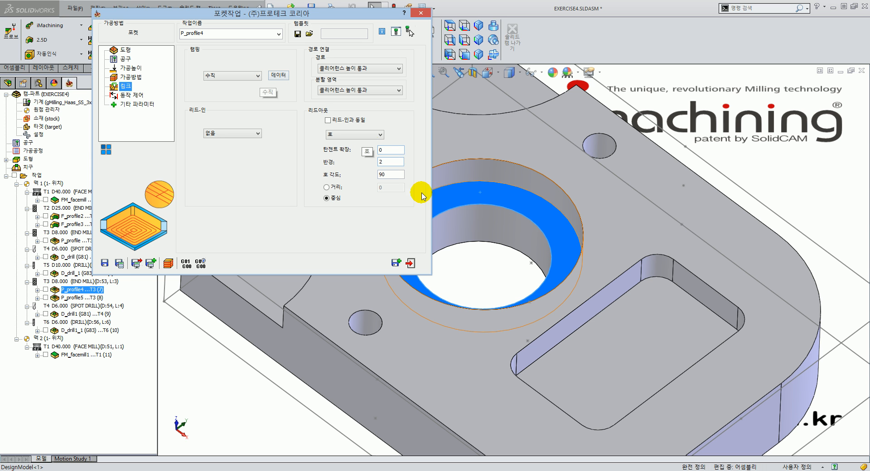
{"action": "middle_click_drag", "start_coordinate": [493, 238], "coordinate": [495, 268]}
{"action": "left_click", "coordinate": [278, 75]}
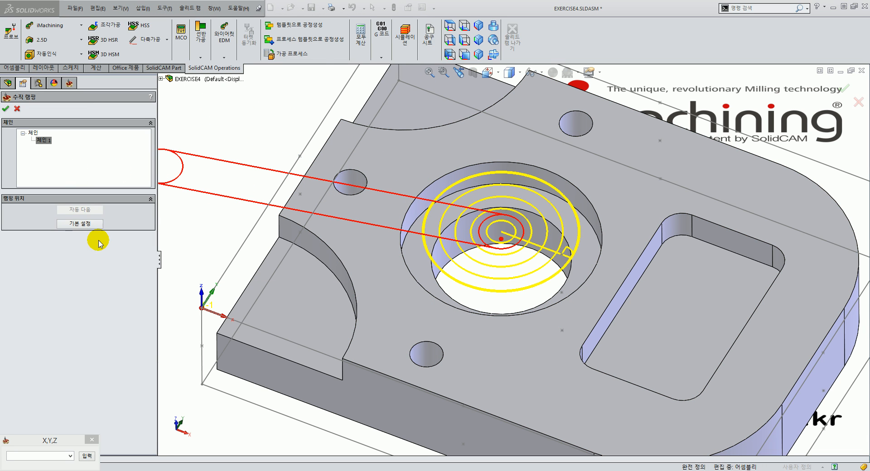
{"action": "middle_click_drag", "start_coordinate": [471, 245], "coordinate": [490, 224]}
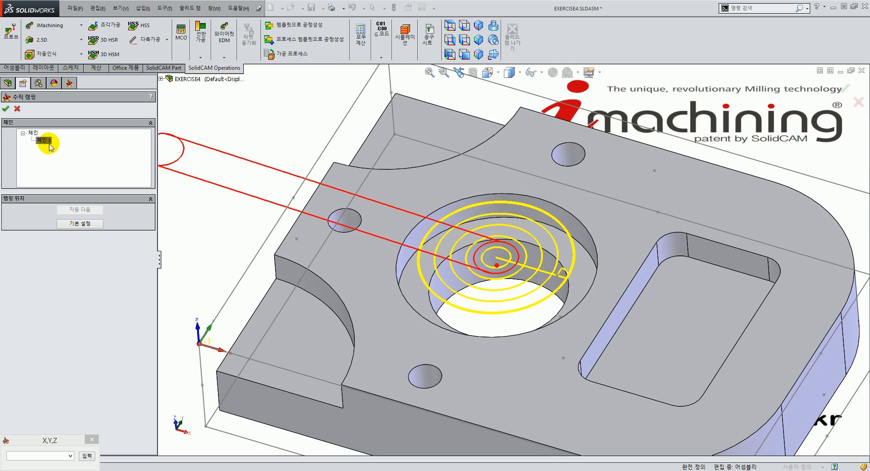
Try the default ramping position for P_profile4's chain, recheck its vertical ramping point on the model, and exit the operation
{"action": "left_click", "coordinate": [88, 224]}
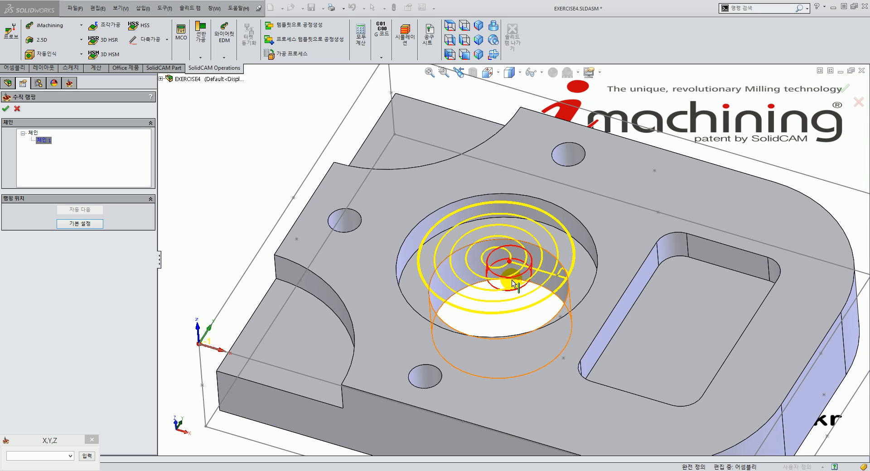
{"action": "middle_click_drag", "start_coordinate": [503, 274], "coordinate": [497, 320]}
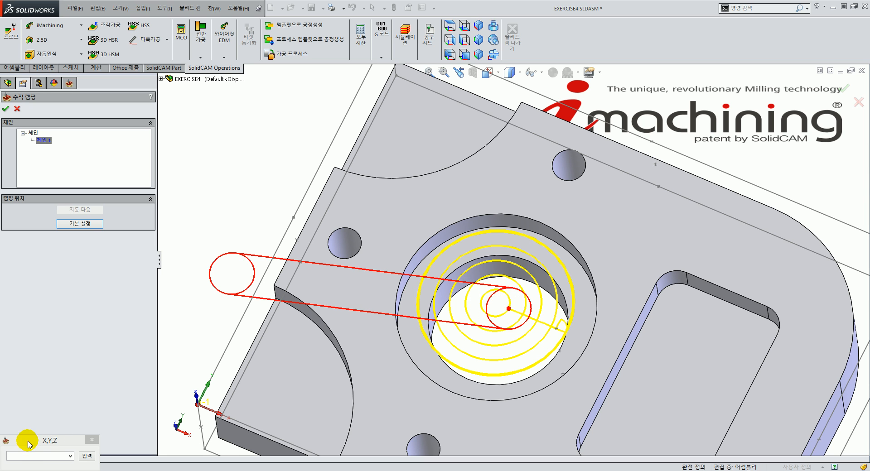
{"action": "left_click_drag", "start_coordinate": [30, 440], "coordinate": [227, 86]}
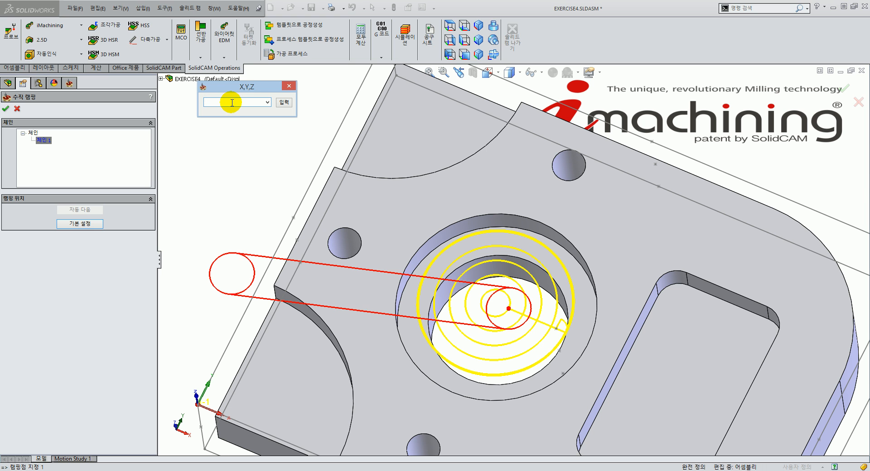
{"action": "left_click", "coordinate": [17, 110]}
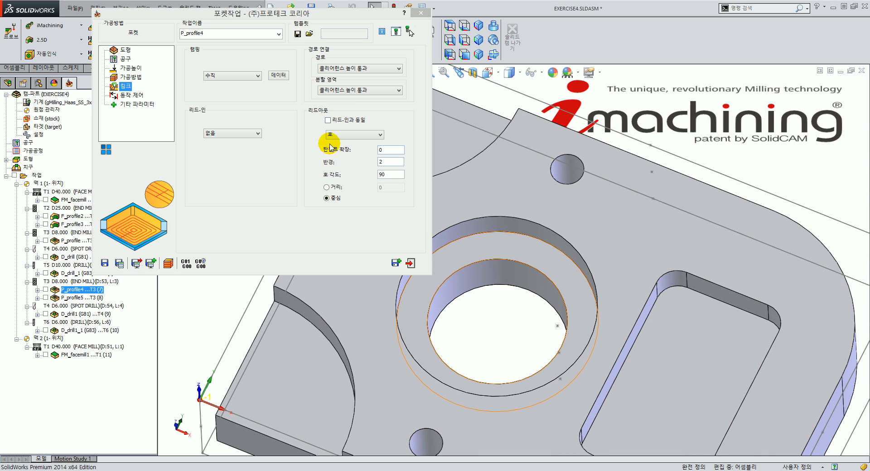
{"action": "left_click", "coordinate": [272, 76]}
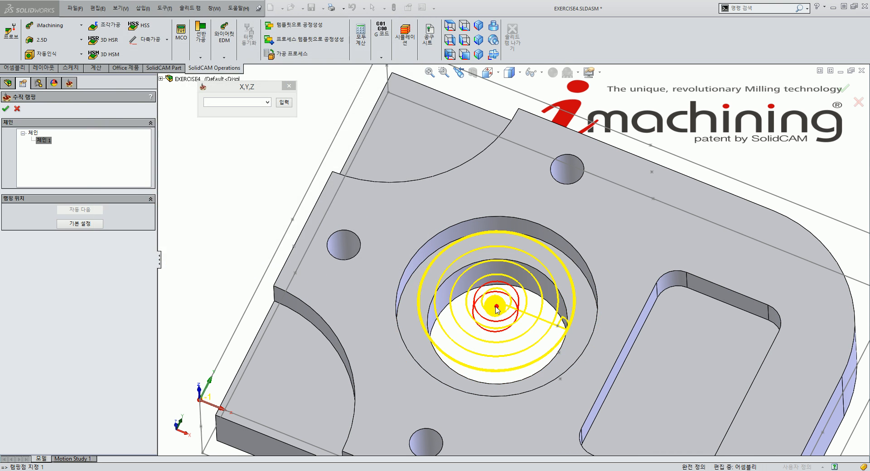
{"action": "left_click", "coordinate": [17, 109]}
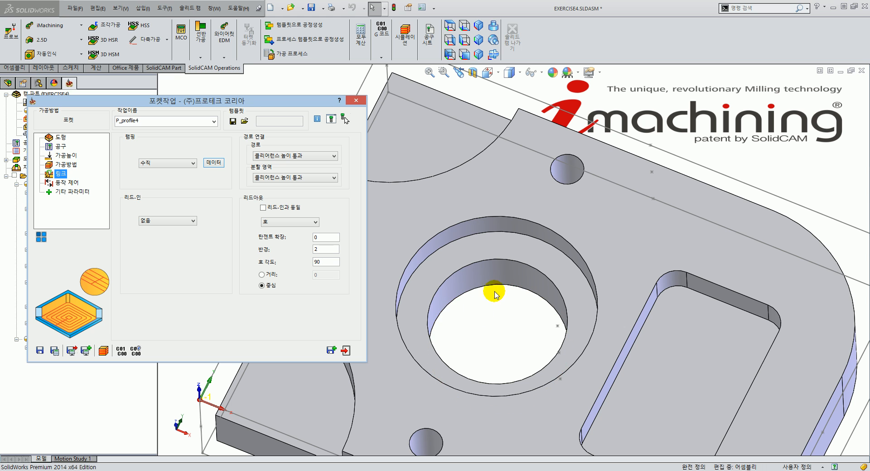
{"action": "left_click_drag", "start_coordinate": [240, 101], "coordinate": [349, 32]}
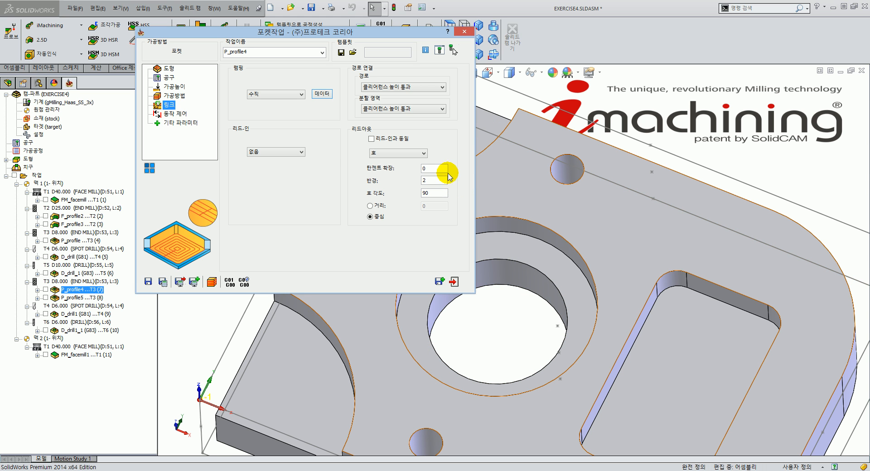
{"action": "left_click", "coordinate": [453, 283]}
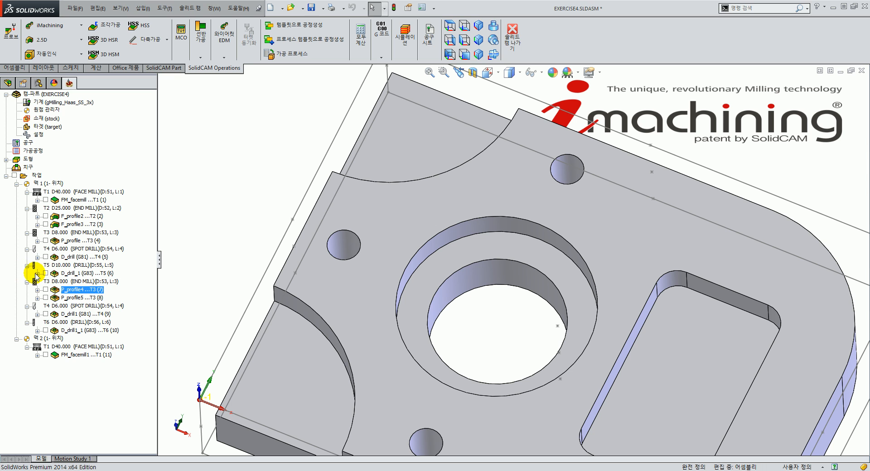
Create a sketch from D_drill_1's drill geometry and inspect the point at the centre of the large bore
{"action": "left_click", "coordinate": [37, 273]}
{"action": "right_click", "coordinate": [68, 298]}
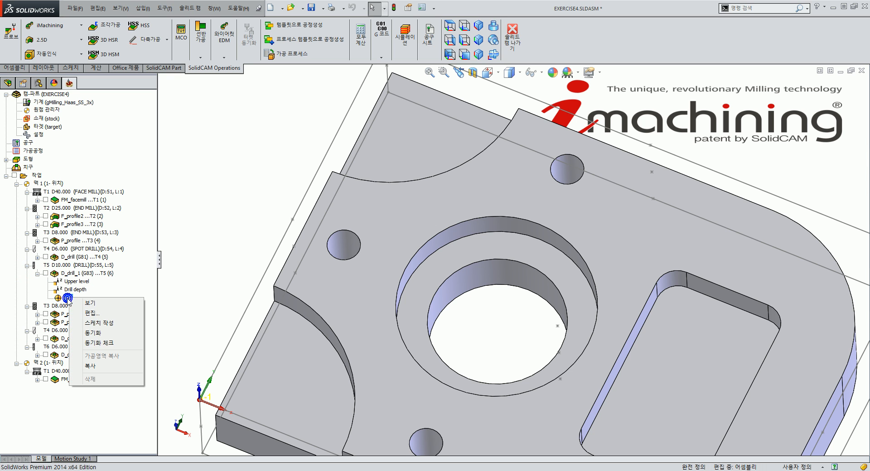
{"action": "left_click", "coordinate": [92, 314]}
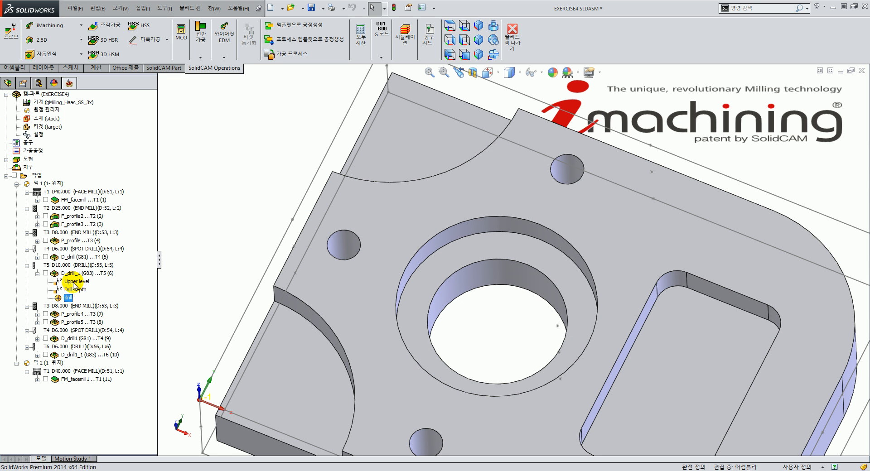
{"action": "right_click", "coordinate": [69, 297]}
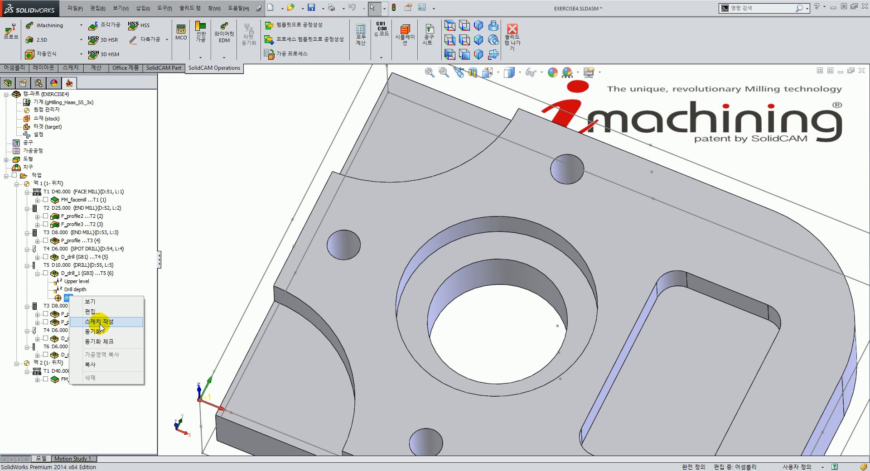
{"action": "left_click", "coordinate": [100, 322]}
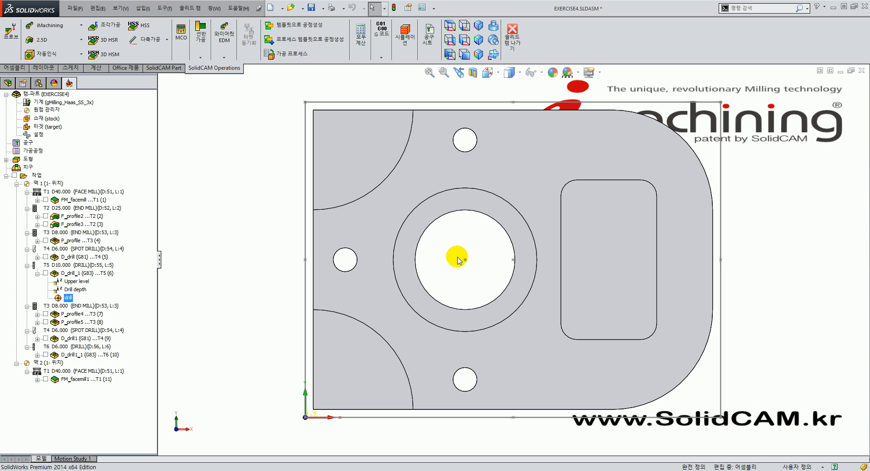
{"action": "mouse_move", "coordinate": [488, 235]}
{"action": "middle_mouse_down"}
{"action": "mouse_move", "coordinate": [427, 278]}
{"action": "mouse_move", "coordinate": [401, 217]}
{"action": "mouse_move", "coordinate": [414, 276]}
{"action": "mouse_move", "coordinate": [406, 227]}
{"action": "middle_mouse_up"}
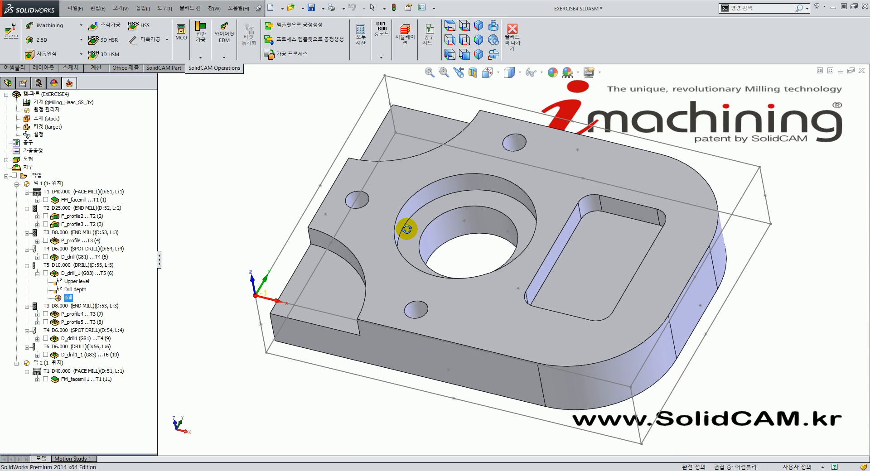
{"action": "left_click", "coordinate": [38, 274]}
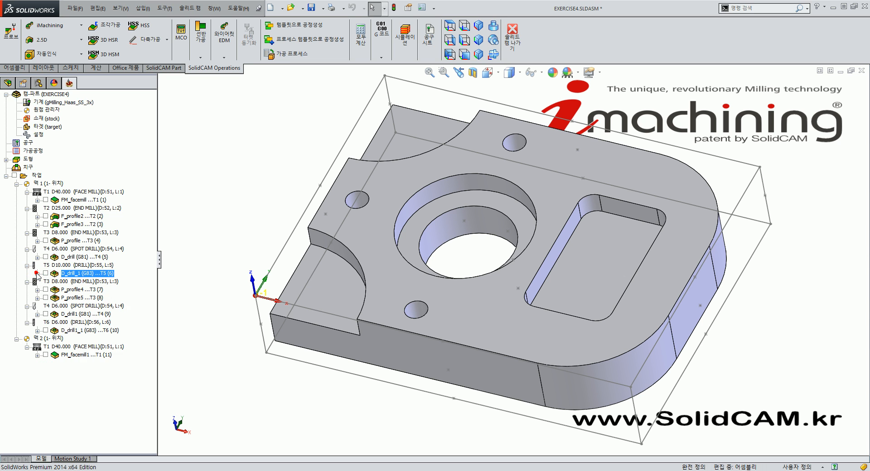
{"action": "left_click", "coordinate": [37, 274]}
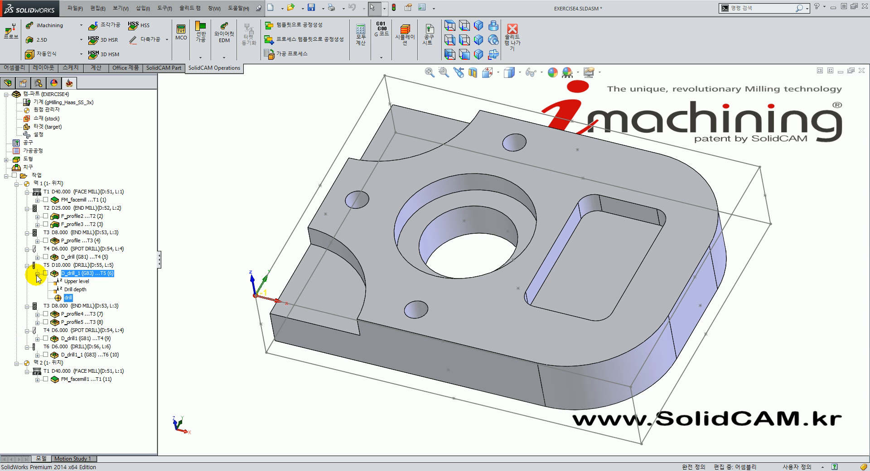
{"action": "right_click", "coordinate": [68, 297]}
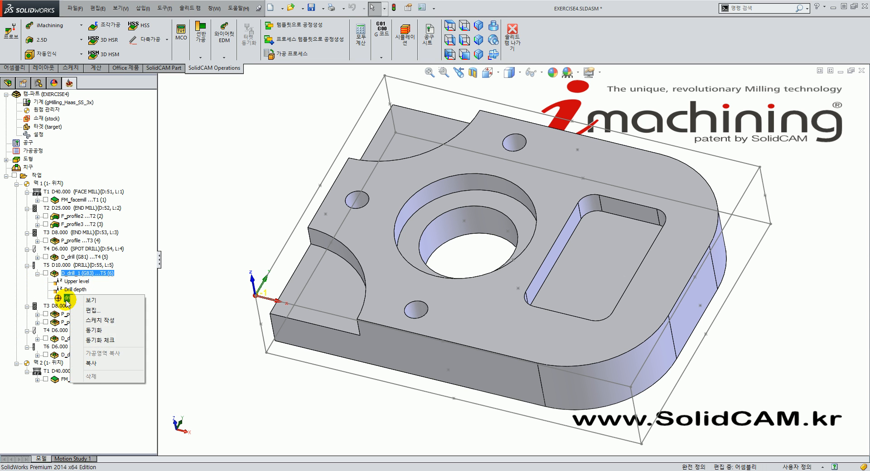
{"action": "left_click", "coordinate": [102, 321]}
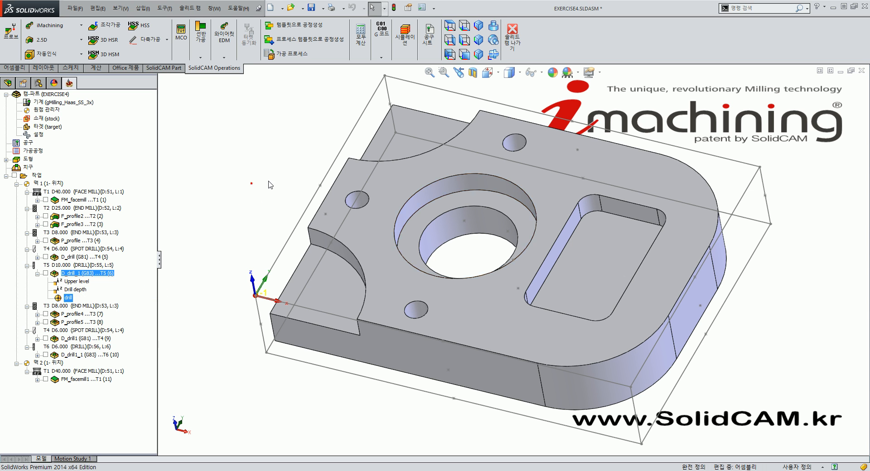
{"action": "left_click", "coordinate": [464, 222]}
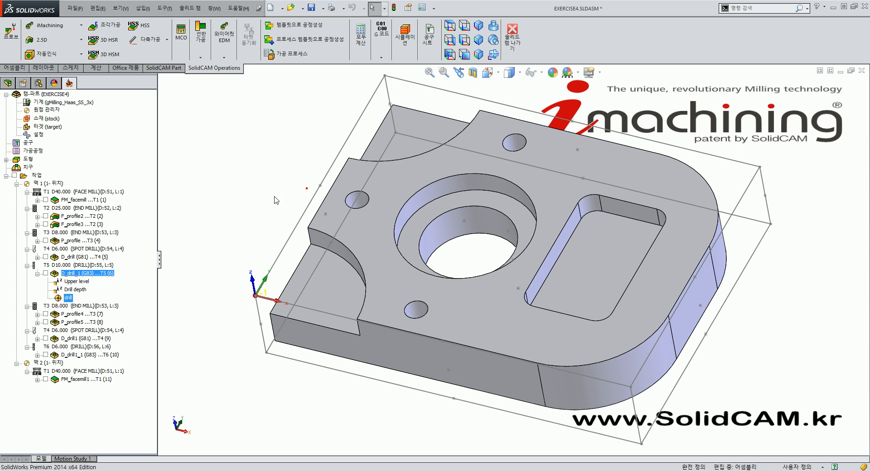
Try placing P_profile4's vertical ramping point at the bore centre (40.000, 39.500, 0.000) and exit the operation without saving
{"action": "left_click", "coordinate": [46, 322]}
{"action": "left_click", "coordinate": [63, 314]}
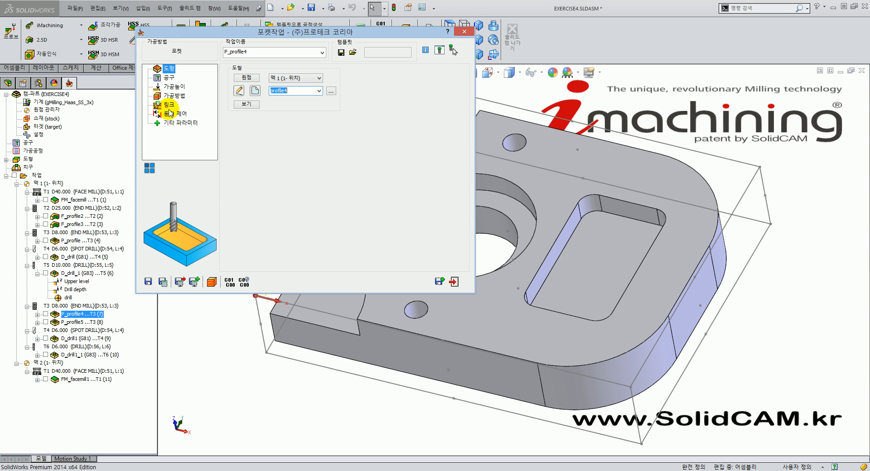
{"action": "left_click", "coordinate": [169, 105]}
{"action": "left_click", "coordinate": [325, 94]}
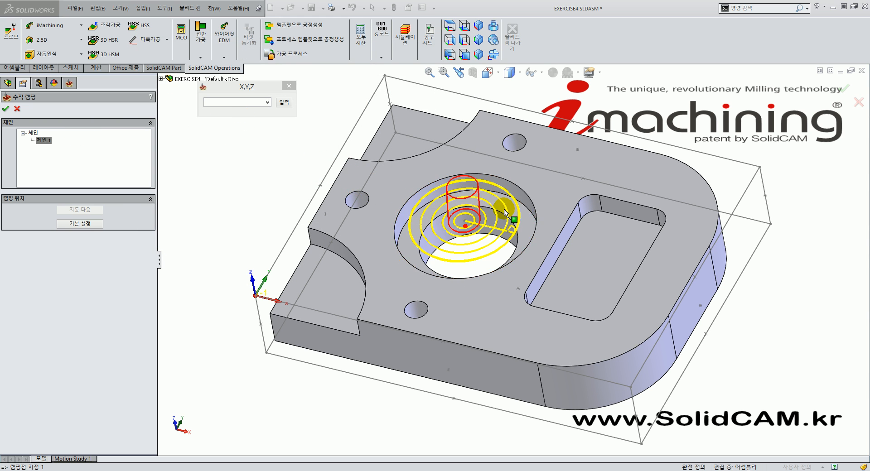
{"action": "left_click", "coordinate": [465, 221]}
{"action": "left_click", "coordinate": [466, 222]}
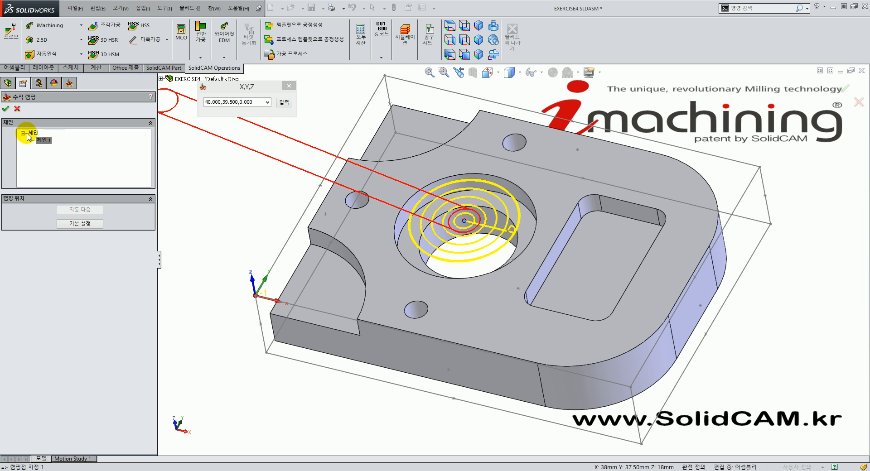
{"action": "left_click_drag", "start_coordinate": [237, 86], "coordinate": [217, 95]}
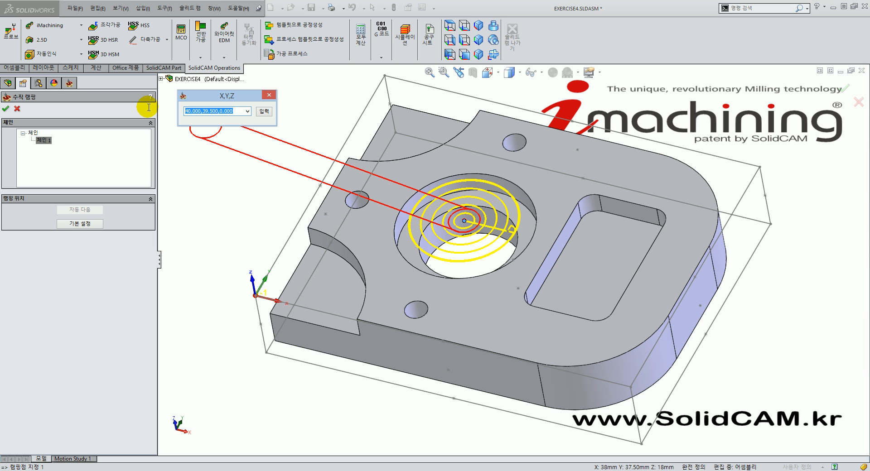
{"action": "left_click", "coordinate": [6, 109]}
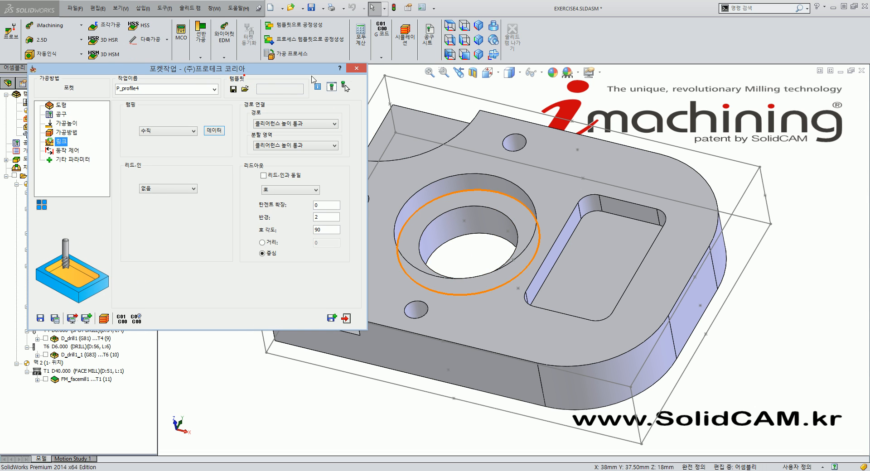
{"action": "left_click_drag", "start_coordinate": [271, 72], "coordinate": [363, 45]}
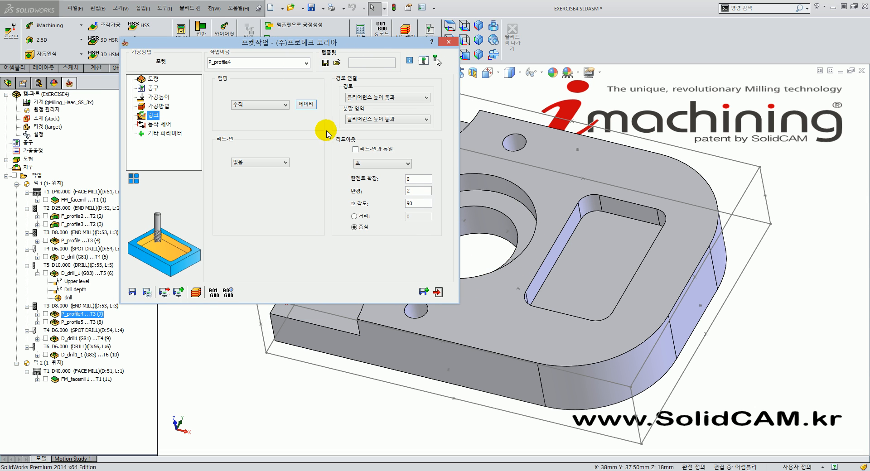
{"action": "left_click", "coordinate": [437, 292]}
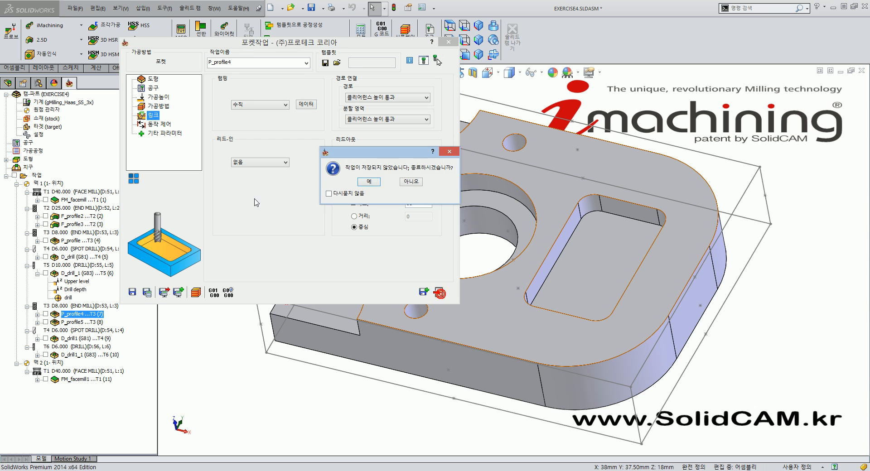
{"action": "left_click", "coordinate": [371, 183]}
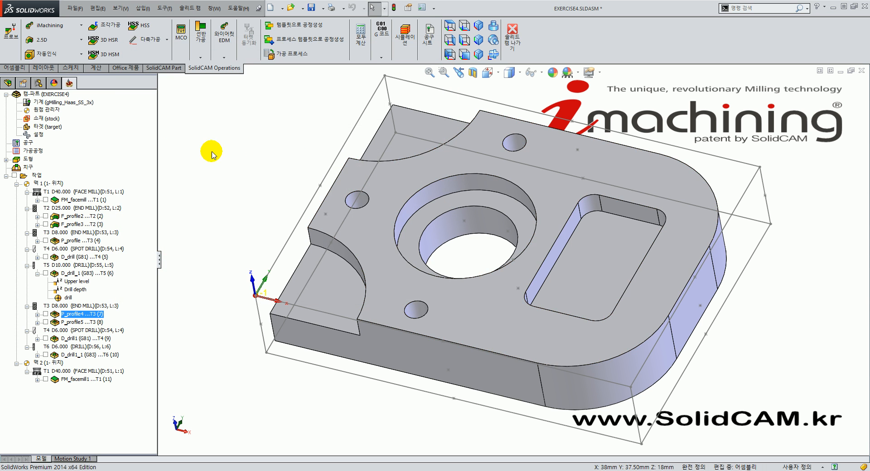
Show P_profile5's toolpath in the central through bore and inspect its profile5 chain on the model
{"action": "left_click", "coordinate": [46, 323]}
{"action": "middle_click_drag", "start_coordinate": [416, 206], "coordinate": [443, 276]}
{"action": "scroll", "coordinate": [478, 229], "scroll_direction": "down", "scroll_amount": 5}
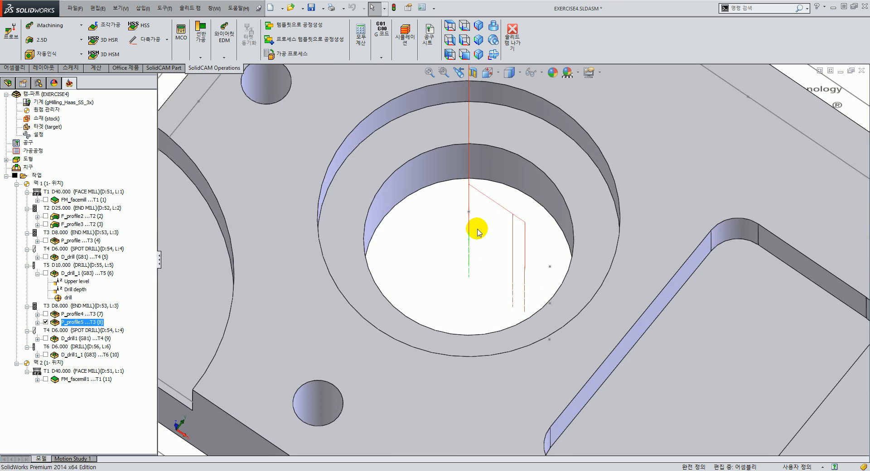
{"action": "double_click", "coordinate": [73, 322]}
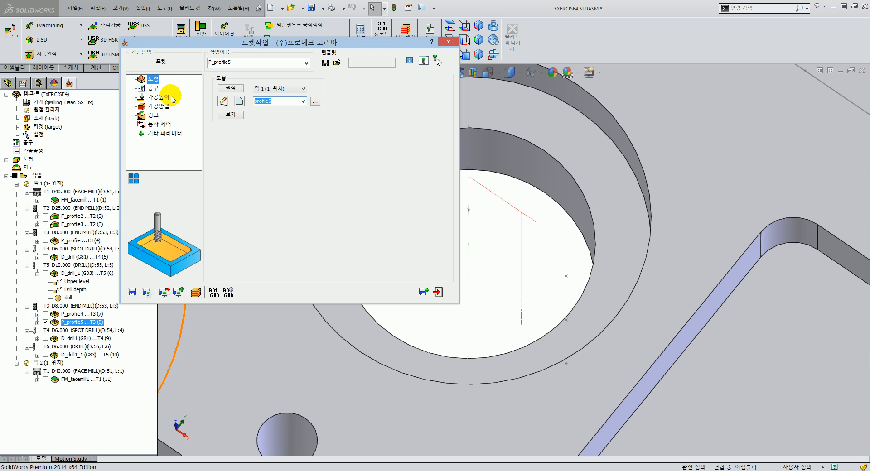
{"action": "left_click", "coordinate": [236, 116]}
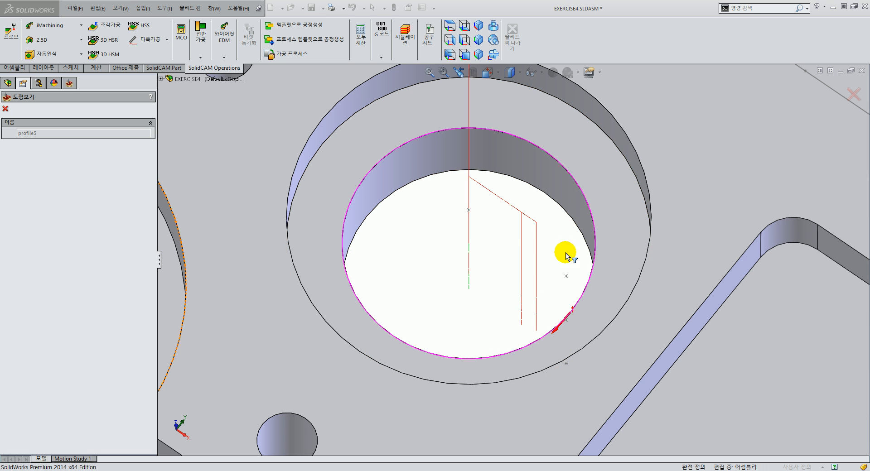
{"action": "left_click", "coordinate": [5, 109]}
Check P_profile5's end mill, its upper level, pocket depth and delta, and its step down
{"action": "left_click", "coordinate": [149, 88]}
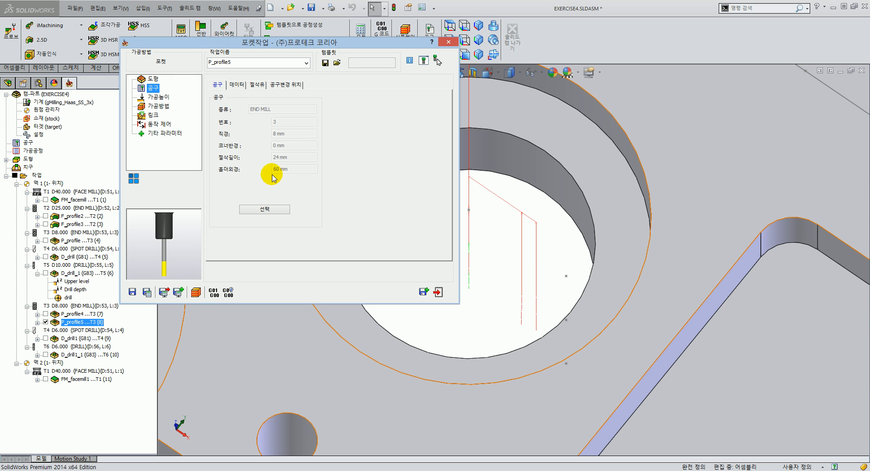
{"action": "left_click", "coordinate": [156, 97]}
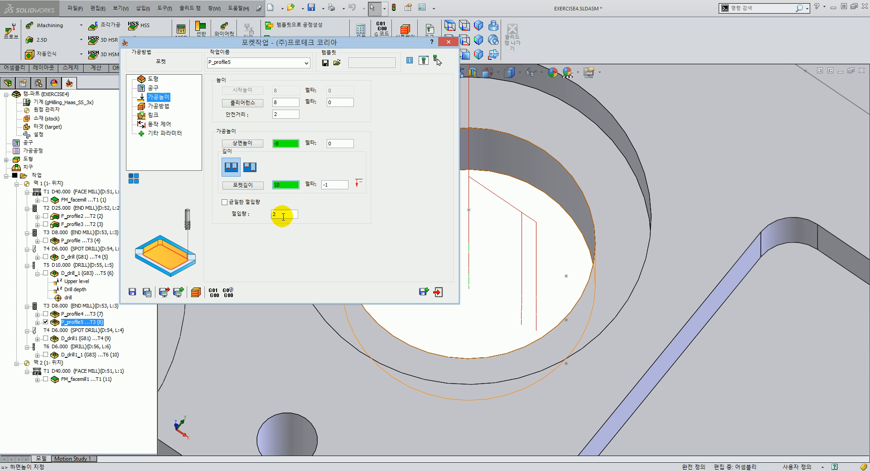
{"action": "left_click", "coordinate": [286, 216]}
Check P_profile5's machining method, focusing on the pocket's wall offset and wall finishing settings
{"action": "left_click", "coordinate": [159, 107]}
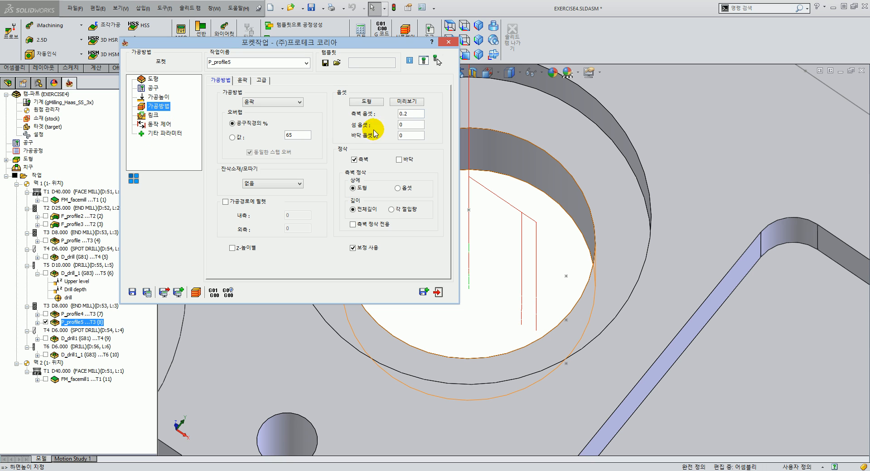
{"action": "left_click", "coordinate": [410, 114]}
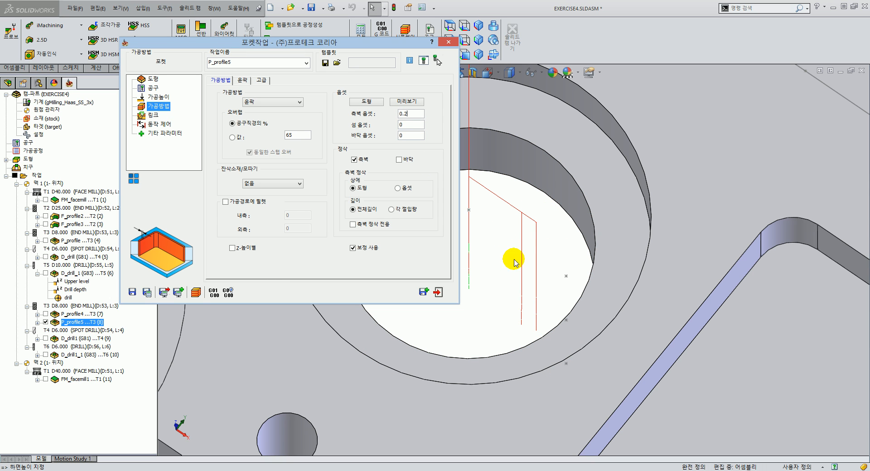
{"action": "type", "text": ".2"}
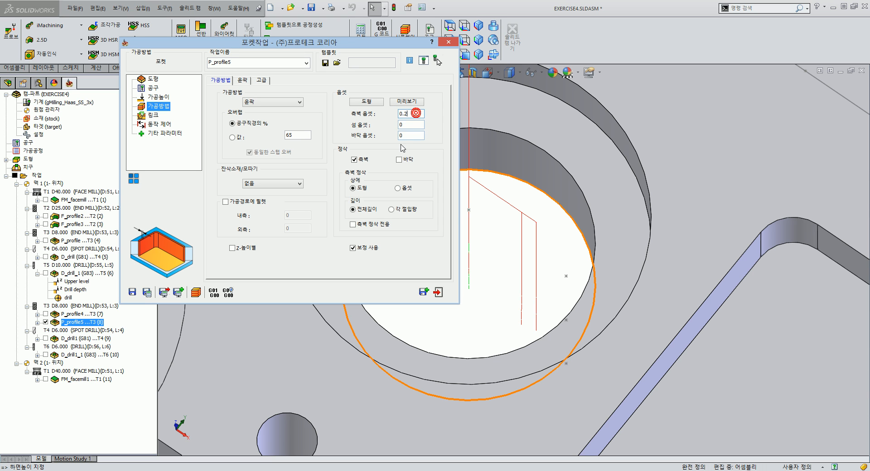
Inspect P_profile5's vertical ramping point at the bore centre, cancel the ramping definition and exit the operation without saving
{"action": "left_click", "coordinate": [150, 116]}
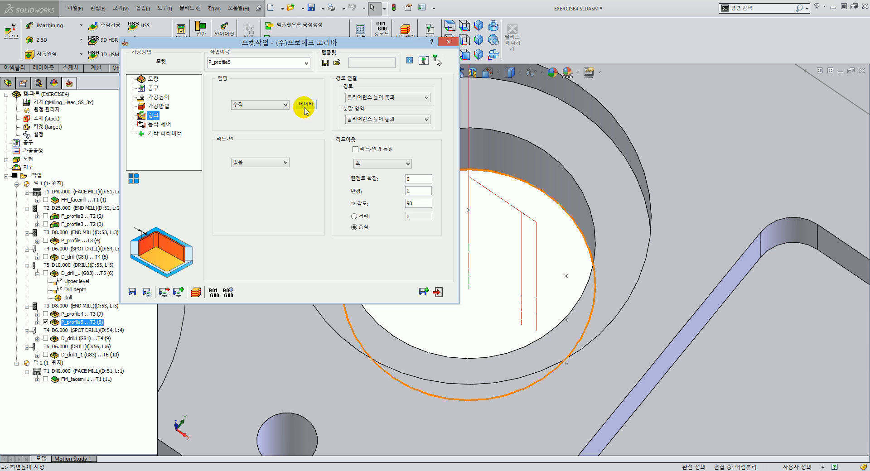
{"action": "left_click", "coordinate": [281, 105]}
{"action": "left_click", "coordinate": [254, 114]}
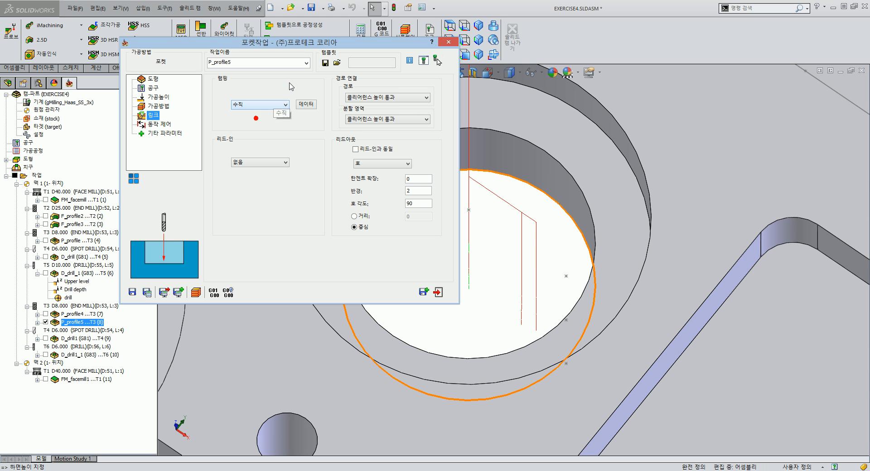
{"action": "left_click", "coordinate": [307, 105]}
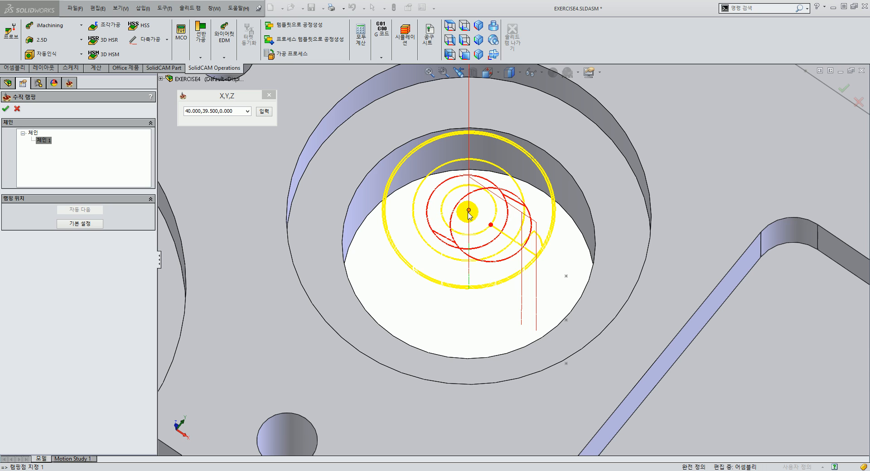
{"action": "middle_click_drag", "start_coordinate": [453, 211], "coordinate": [450, 178]}
{"action": "middle_click_drag", "start_coordinate": [467, 223], "coordinate": [414, 148]}
{"action": "middle_click_drag", "start_coordinate": [438, 199], "coordinate": [467, 250]}
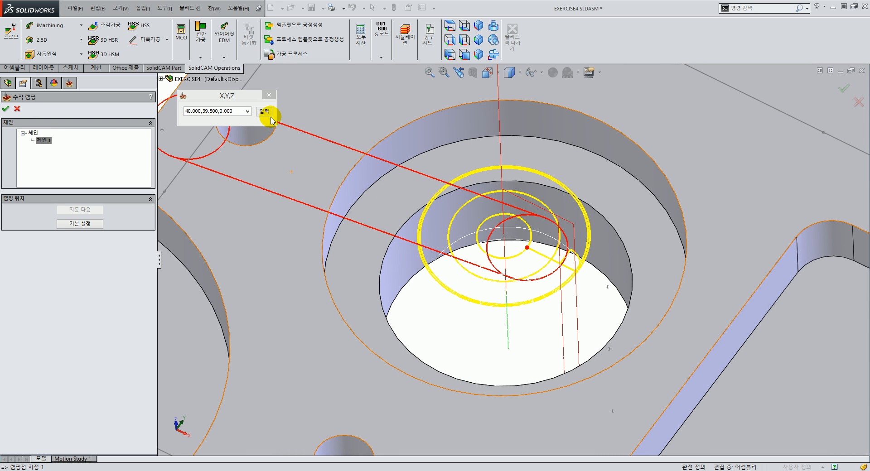
{"action": "left_click", "coordinate": [17, 110]}
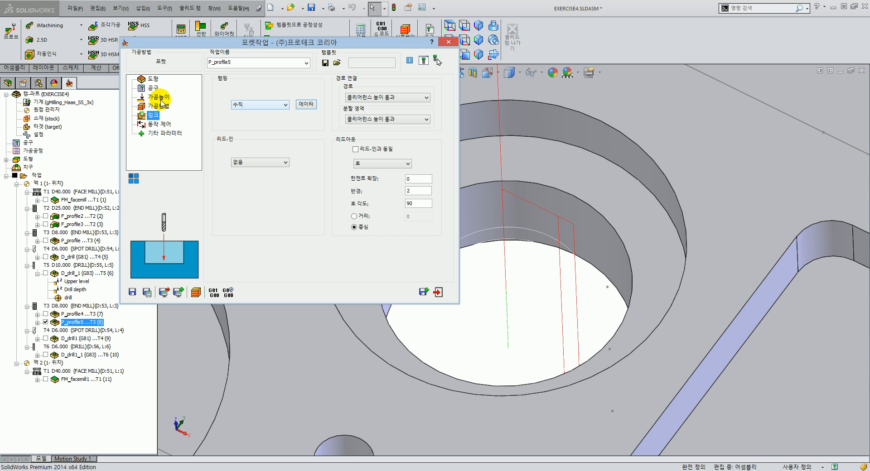
{"action": "left_click", "coordinate": [438, 292]}
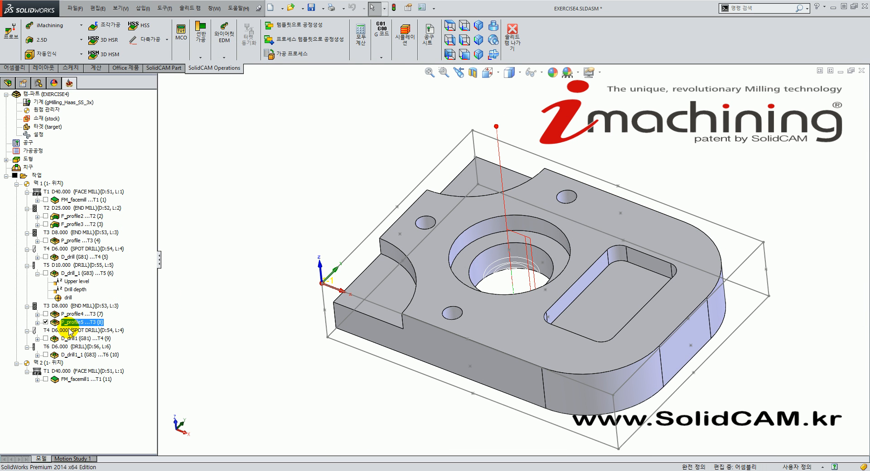
Hide P_profile5's toolpath and show D_drill1's spot drilling toolpath on the three small holes
{"action": "left_click", "coordinate": [46, 323]}
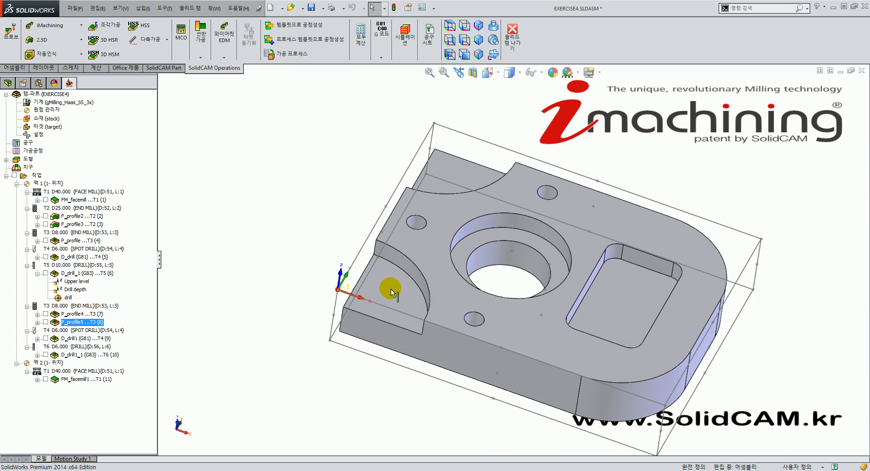
{"action": "scroll", "coordinate": [466, 278], "scroll_direction": "down", "scroll_amount": 3}
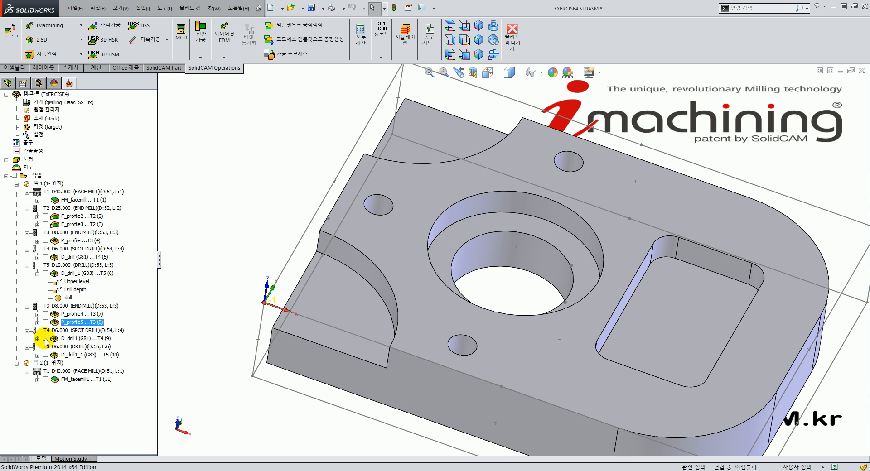
{"action": "middle_click_drag", "start_coordinate": [387, 230], "coordinate": [334, 241]}
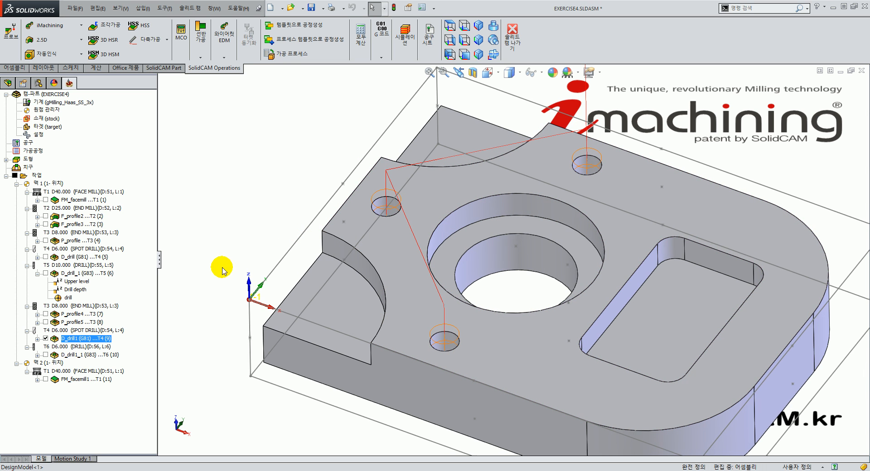
Collapse the T5 drill group and compare the T4 spot drill operations D_drill and D_drill1
{"action": "left_click", "coordinate": [26, 266]}
{"action": "left_click", "coordinate": [76, 256]}
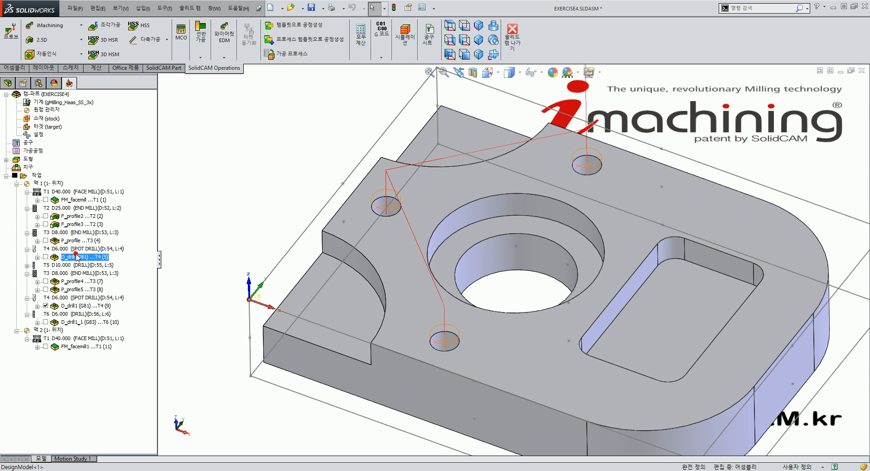
{"action": "double_click", "coordinate": [68, 306]}
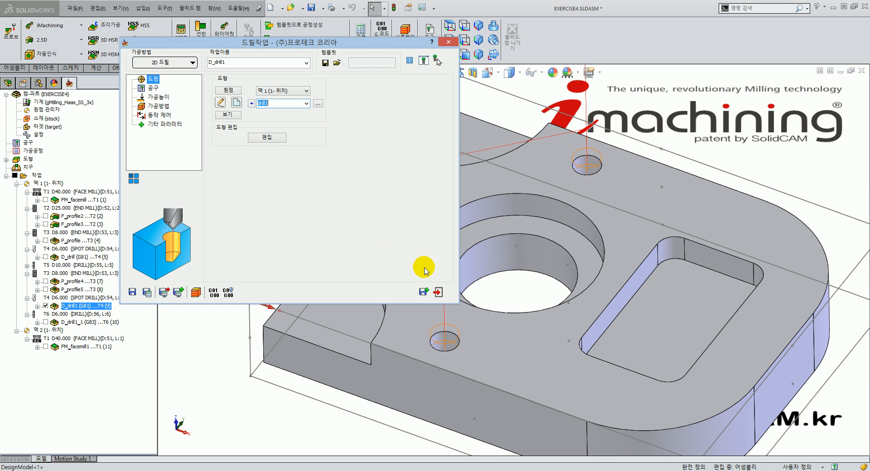
{"action": "left_click", "coordinate": [445, 293]}
{"action": "left_click", "coordinate": [203, 233]}
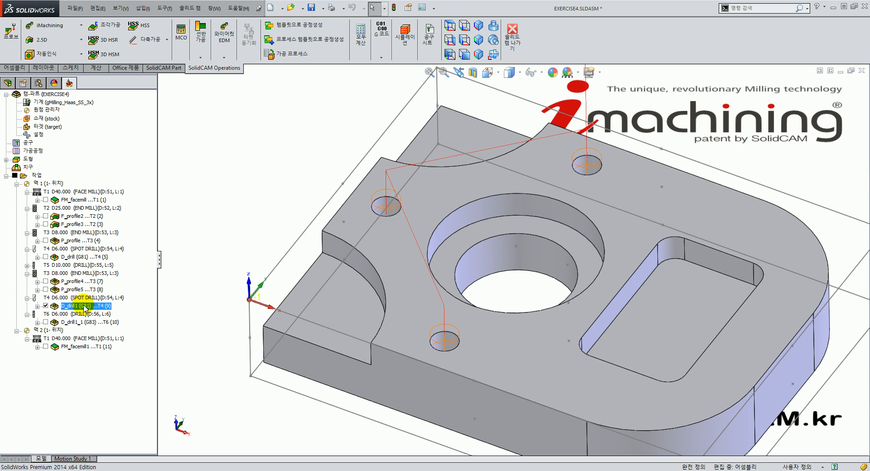
{"action": "left_click", "coordinate": [98, 312]}
{"action": "left_click", "coordinate": [95, 309]}
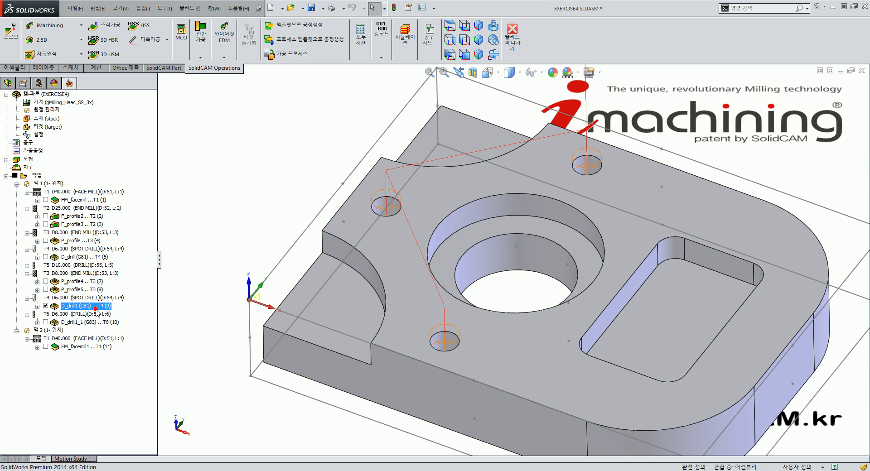
{"action": "mouse_move", "coordinate": [89, 307]}
{"action": "left_mouse_down"}
{"action": "mouse_move", "coordinate": [80, 263]}
{"action": "mouse_move", "coordinate": [84, 306]}
{"action": "mouse_move", "coordinate": [91, 235]}
{"action": "mouse_move", "coordinate": [79, 314]}
{"action": "left_mouse_up"}
{"action": "left_click", "coordinate": [79, 258]}
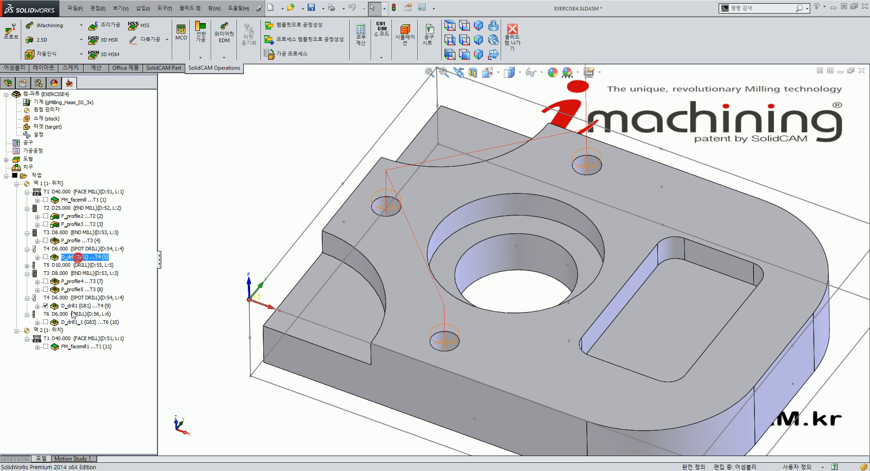
Try picking the centres of the three small holes as a new drill geometry for D_drill1
{"action": "double_click", "coordinate": [80, 306]}
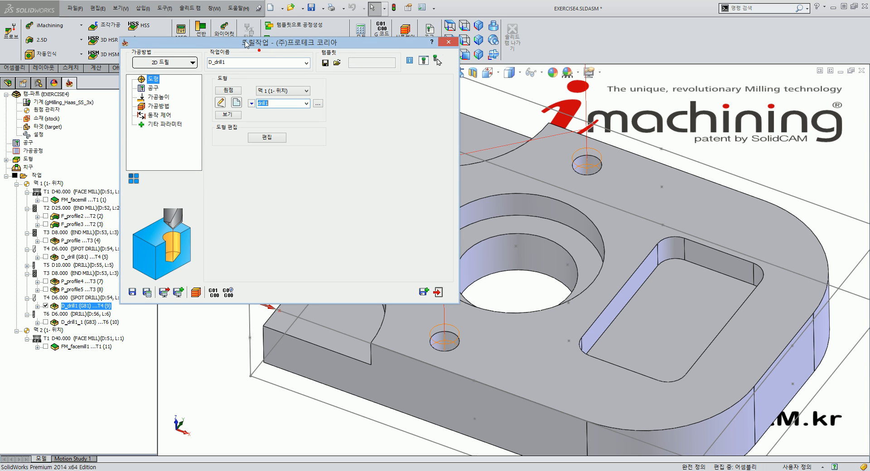
{"action": "left_click_drag", "start_coordinate": [246, 44], "coordinate": [201, 36]}
{"action": "left_click", "coordinate": [178, 109]}
{"action": "left_click", "coordinate": [192, 97]}
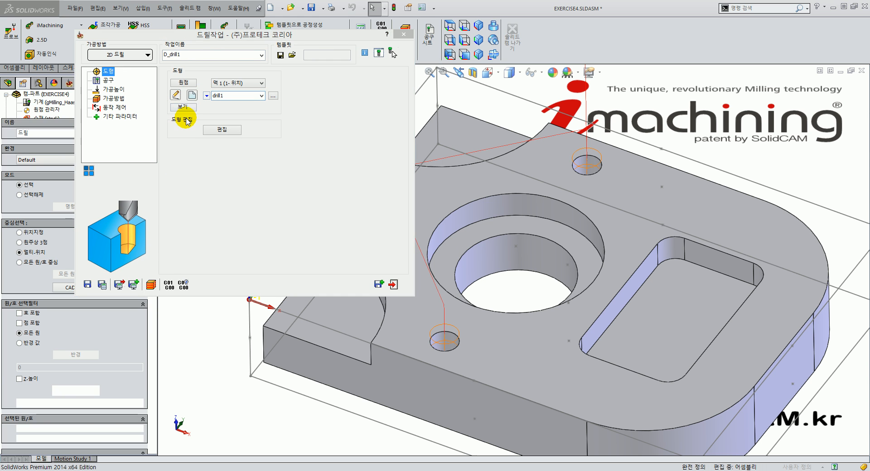
{"action": "left_click", "coordinate": [581, 175]}
{"action": "left_click", "coordinate": [384, 208]}
{"action": "left_click", "coordinate": [445, 340]}
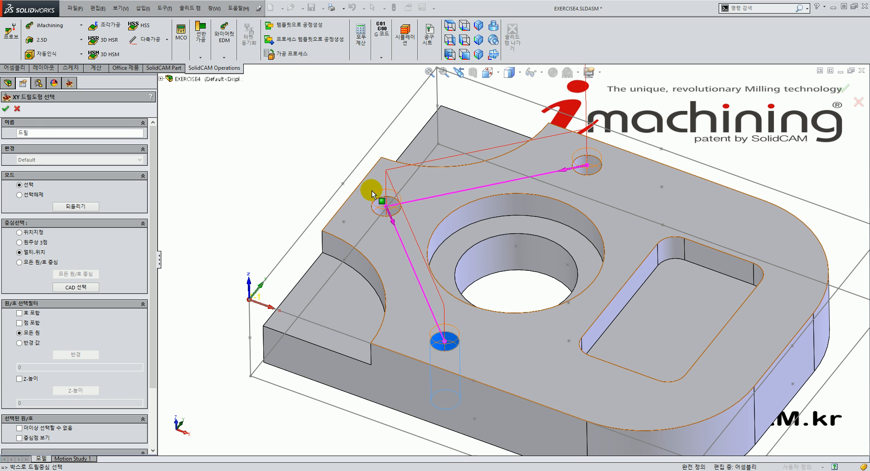
{"action": "left_click", "coordinate": [22, 110]}
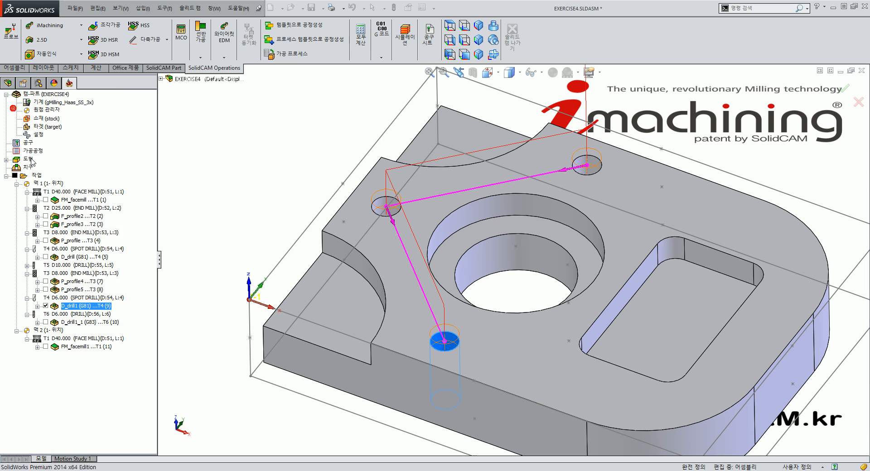
Check D_drill1's spot drill tool, drilling levels, depth type and drill cycle, and exit the operation without saving
{"action": "left_click", "coordinate": [109, 81]}
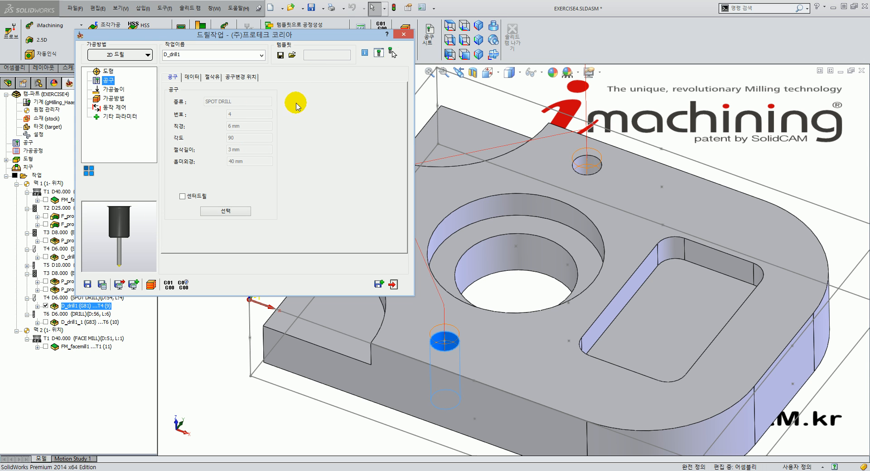
{"action": "left_click", "coordinate": [402, 35]}
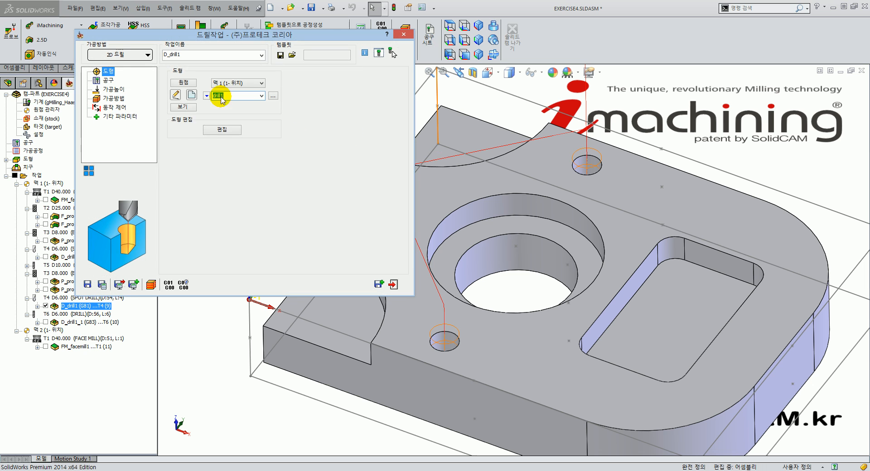
{"action": "left_click", "coordinate": [109, 80]}
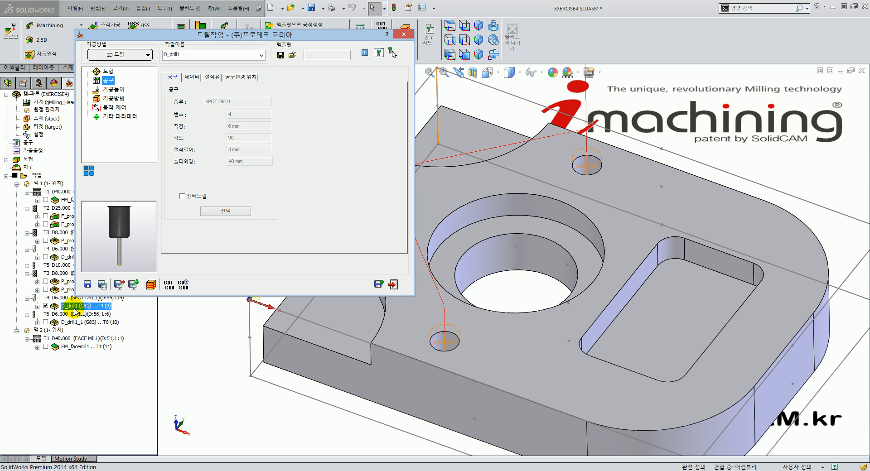
{"action": "left_click", "coordinate": [111, 90]}
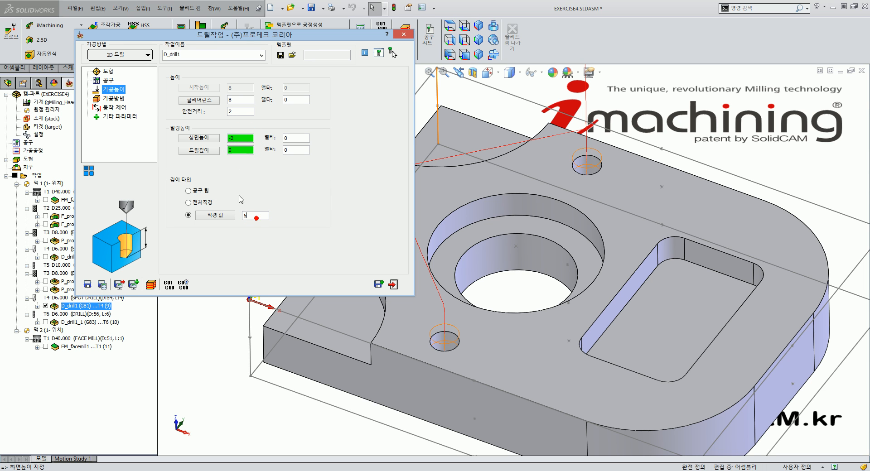
{"action": "left_click", "coordinate": [120, 99]}
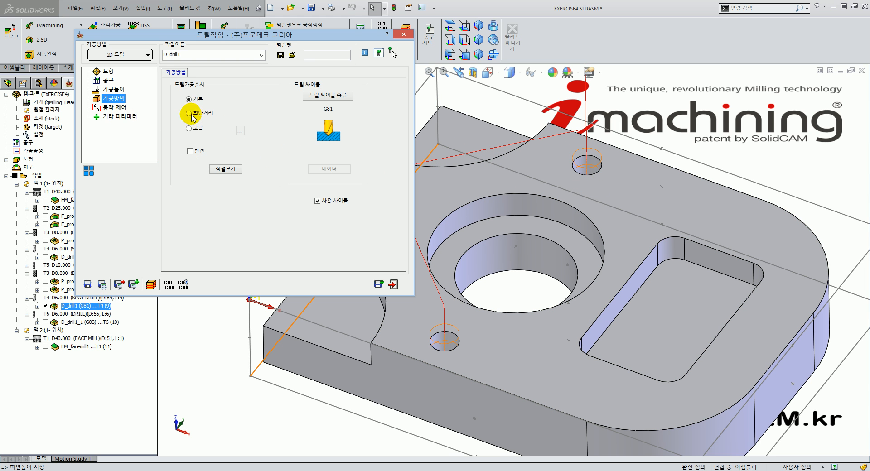
{"action": "left_click", "coordinate": [393, 286]}
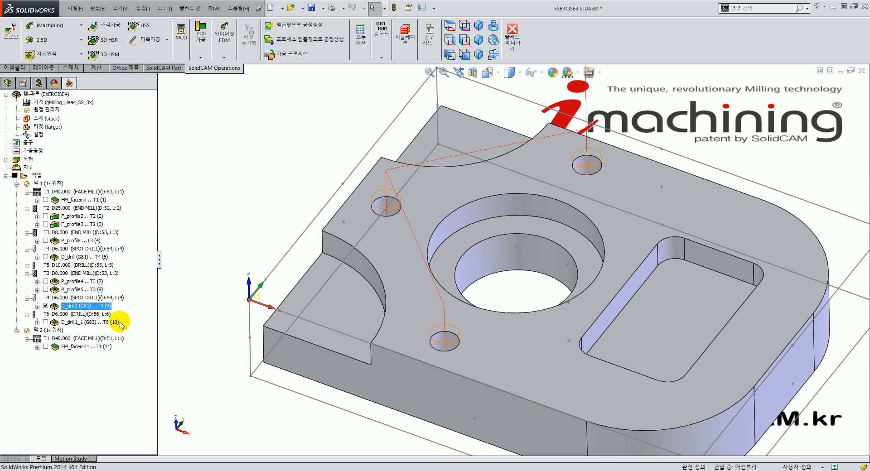
Open the D_drill1_1 drilling operation and review which drill geometries are available to it
{"action": "left_click", "coordinate": [66, 322]}
{"action": "left_click", "coordinate": [46, 322]}
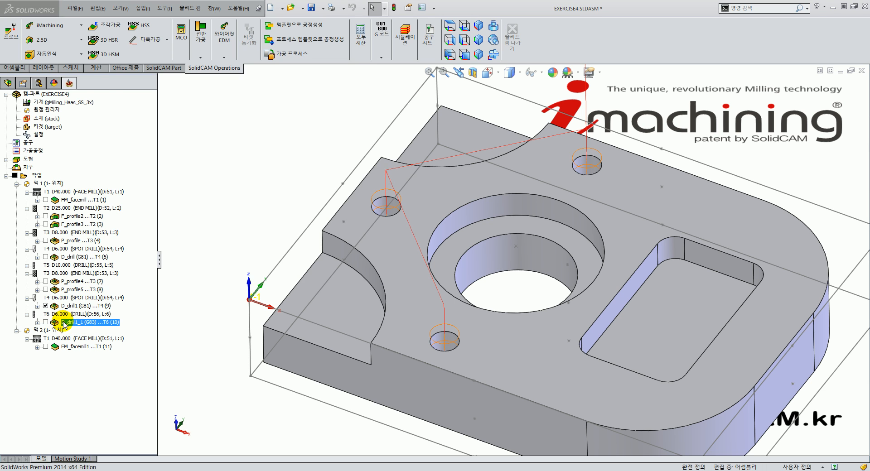
{"action": "double_click", "coordinate": [63, 322]}
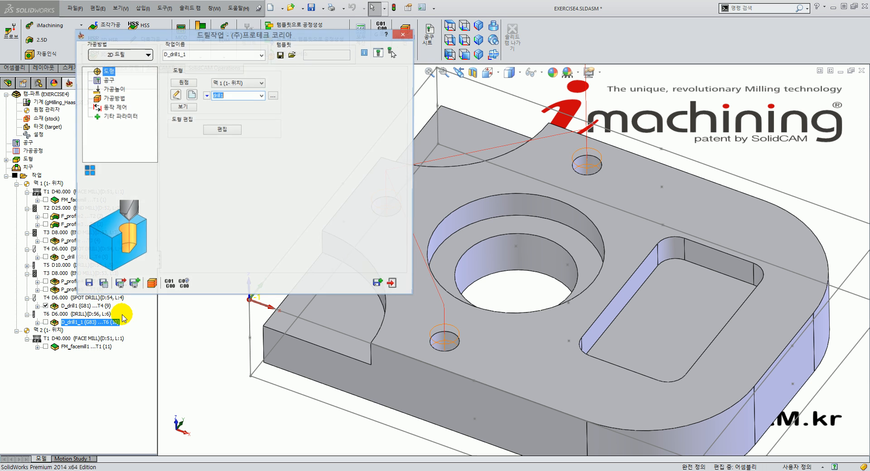
{"action": "double_click", "coordinate": [262, 99]}
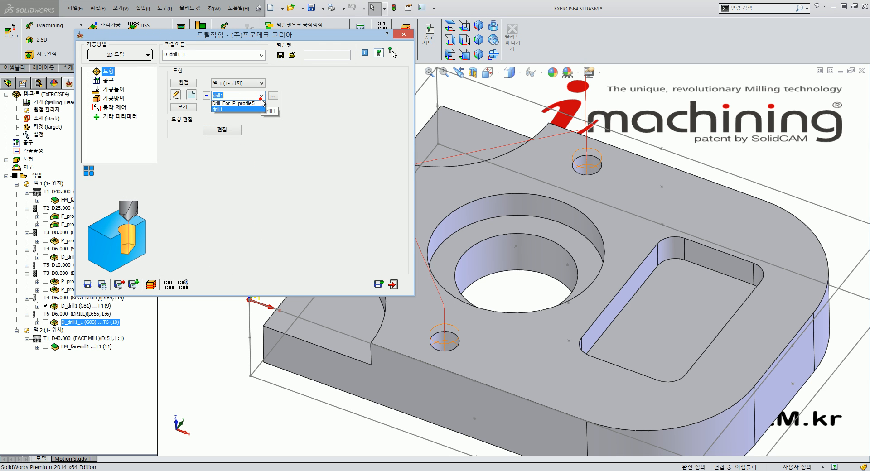
Check D_drill1_1's drill tool, drilling levels, depth type and G83 cycle data, and exit the operation without saving
{"action": "left_click", "coordinate": [107, 80]}
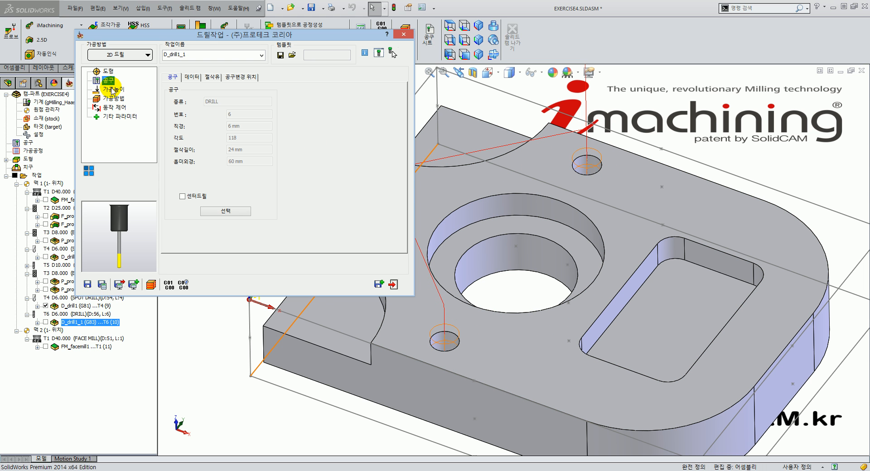
{"action": "left_click", "coordinate": [114, 89]}
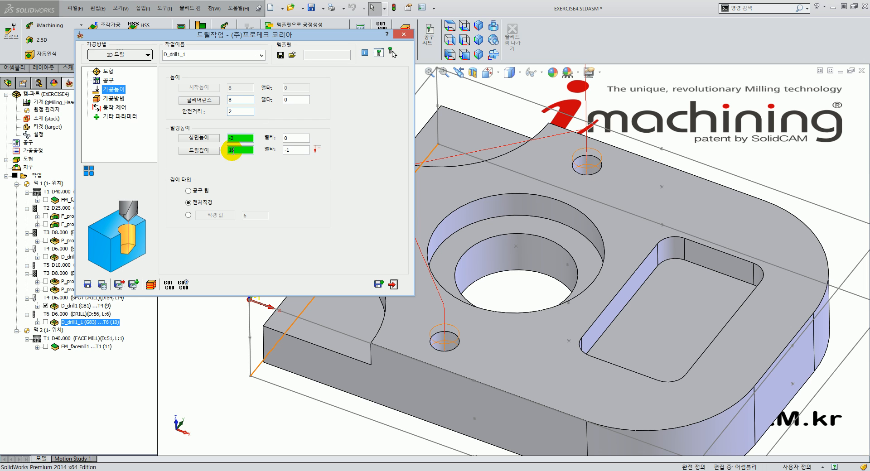
{"action": "left_click", "coordinate": [296, 150]}
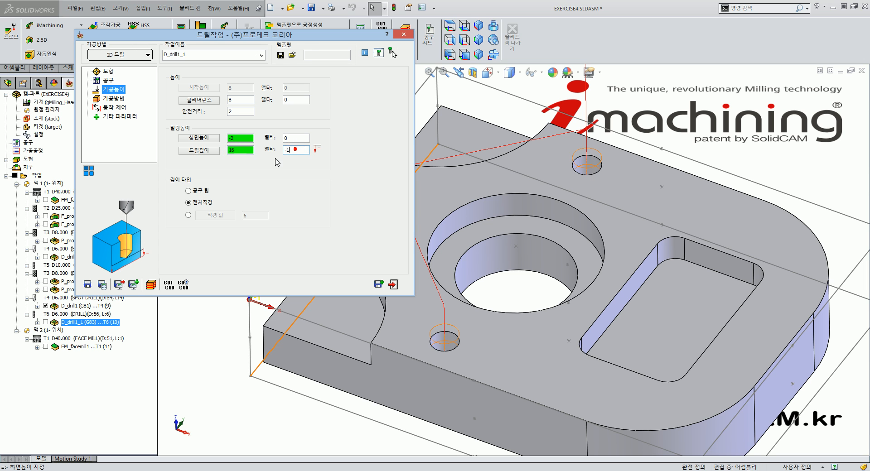
{"action": "left_click", "coordinate": [206, 209]}
{"action": "left_click", "coordinate": [113, 98]}
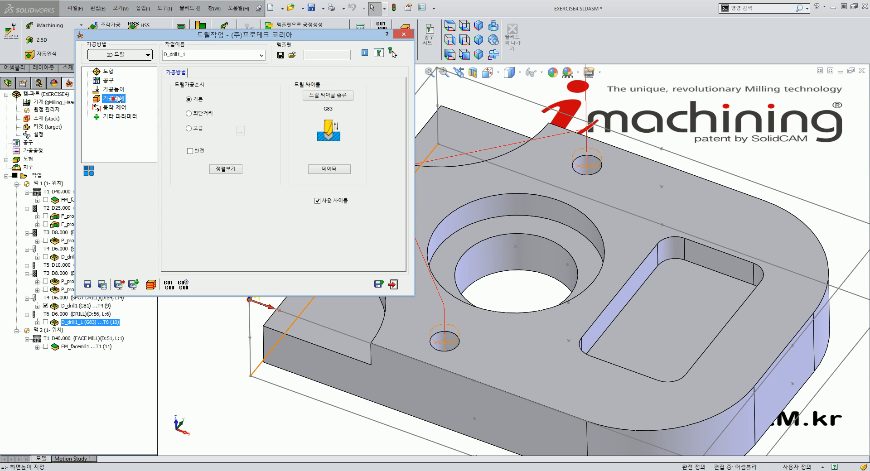
{"action": "left_click", "coordinate": [329, 169]}
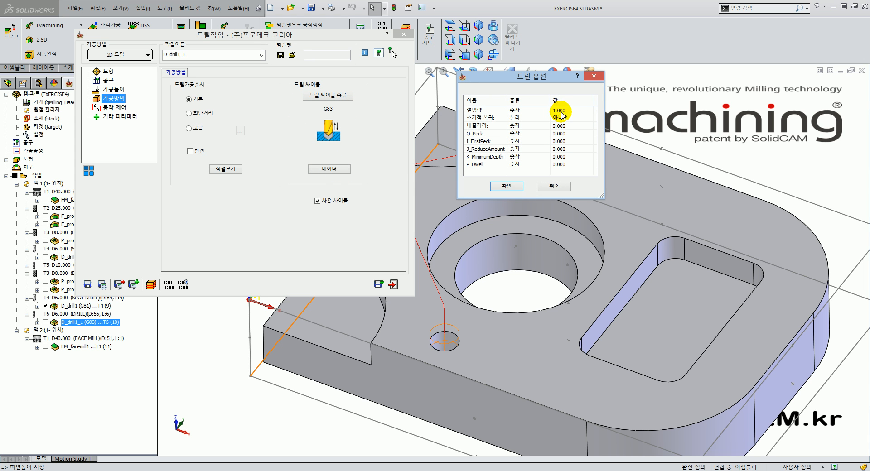
{"action": "left_click", "coordinate": [554, 187]}
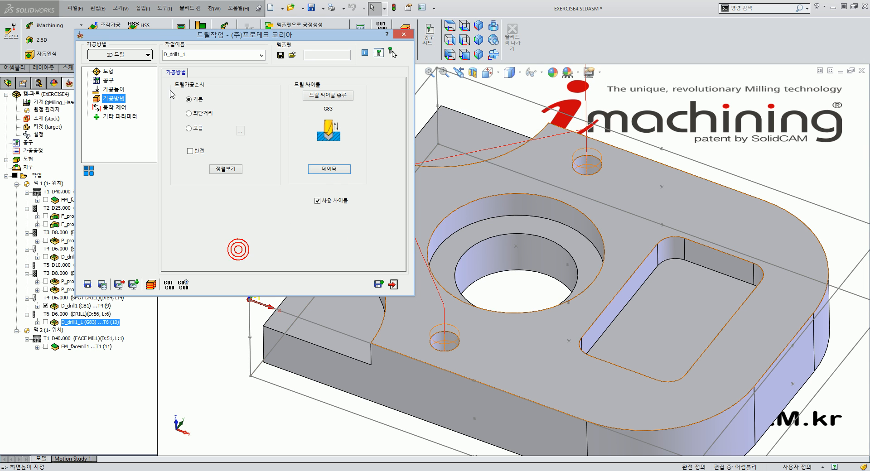
{"action": "left_click", "coordinate": [393, 285]}
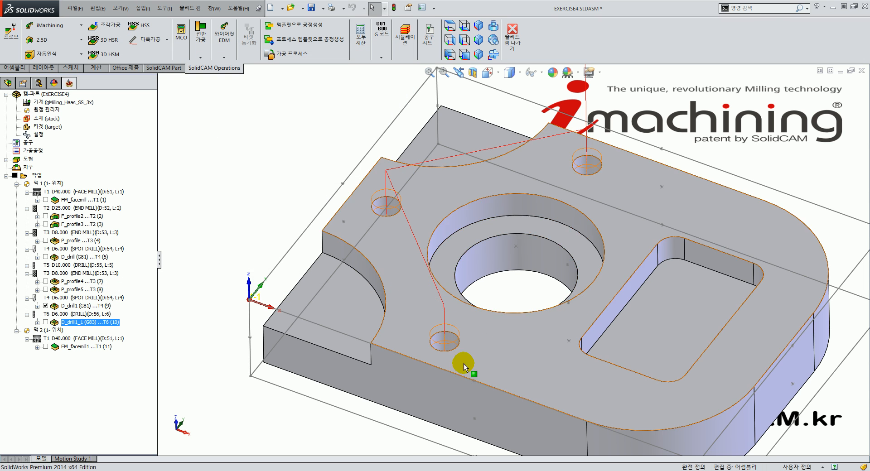
Compare the part's orientation in the MAC 1 and MAC 2 setups and examine the MAC 2 origin and upper face from several angles
{"action": "scroll", "coordinate": [463, 364], "scroll_direction": "up", "scroll_amount": 6}
{"action": "scroll", "coordinate": [426, 249], "scroll_direction": "down", "scroll_amount": 2}
{"action": "middle_click_drag", "start_coordinate": [416, 252], "coordinate": [451, 323]}
{"action": "left_click", "coordinate": [47, 331]}
{"action": "double_click", "coordinate": [47, 333]}
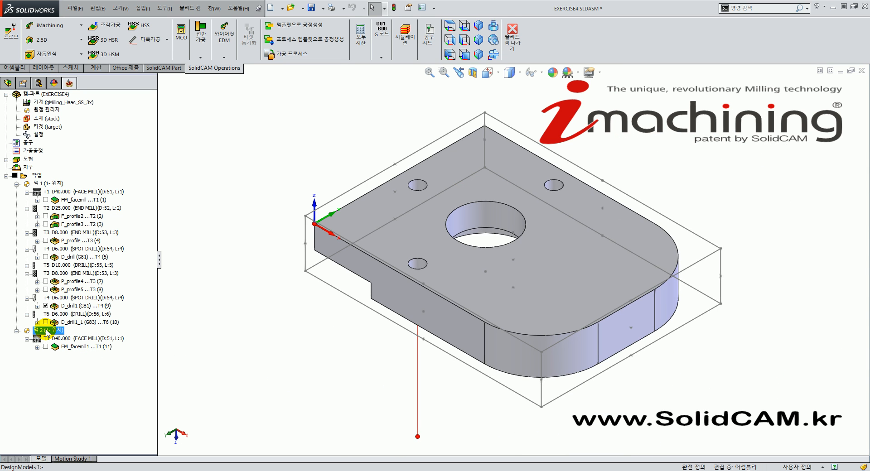
{"action": "double_click", "coordinate": [48, 183]}
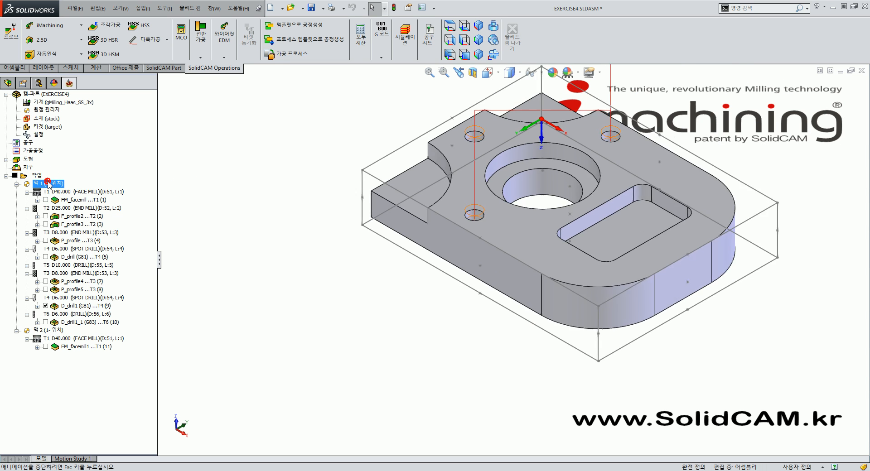
{"action": "double_click", "coordinate": [38, 332]}
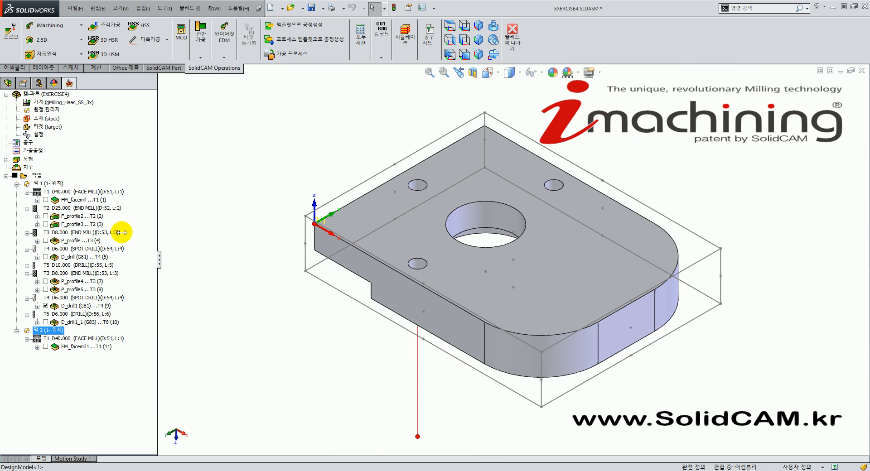
{"action": "scroll", "coordinate": [347, 236], "scroll_direction": "down", "scroll_amount": 3}
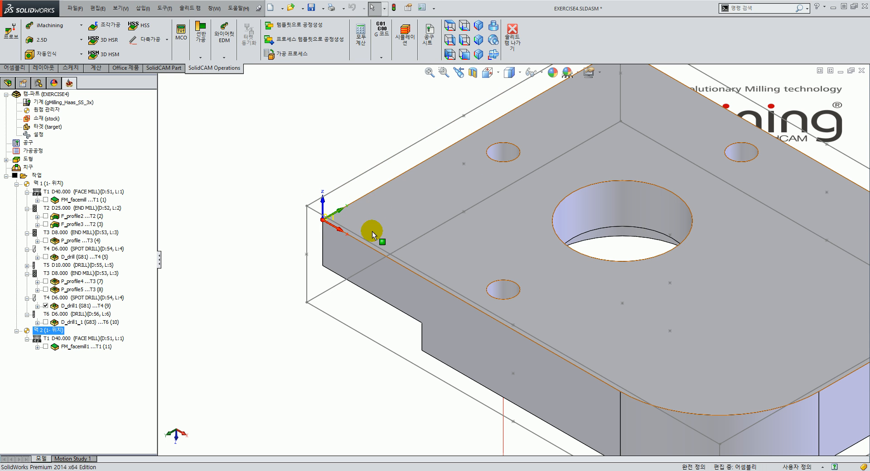
{"action": "middle_click_drag", "start_coordinate": [452, 305], "coordinate": [470, 262]}
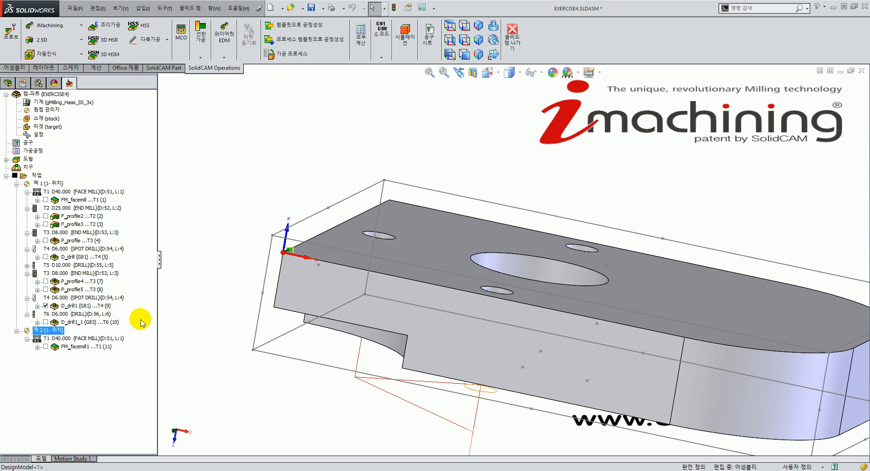
{"action": "middle_click_drag", "start_coordinate": [447, 272], "coordinate": [413, 312]}
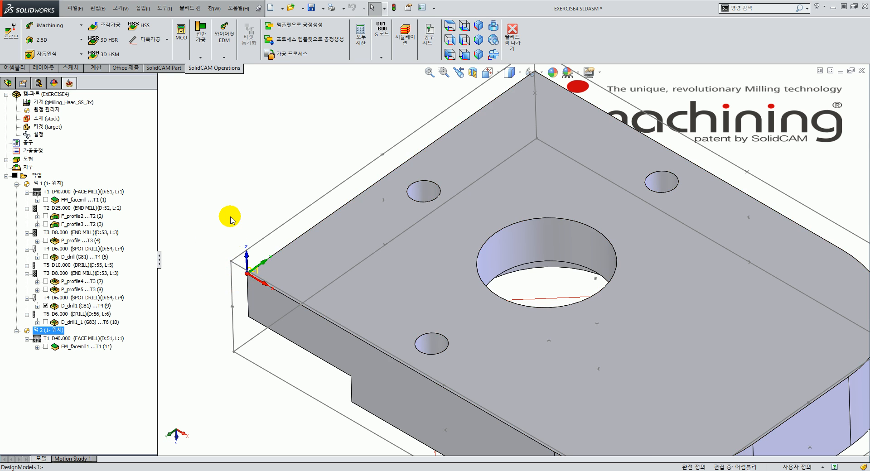
{"action": "scroll", "coordinate": [234, 226], "scroll_direction": "up", "scroll_amount": 4}
{"action": "scroll", "coordinate": [567, 336], "scroll_direction": "down", "scroll_amount": 2}
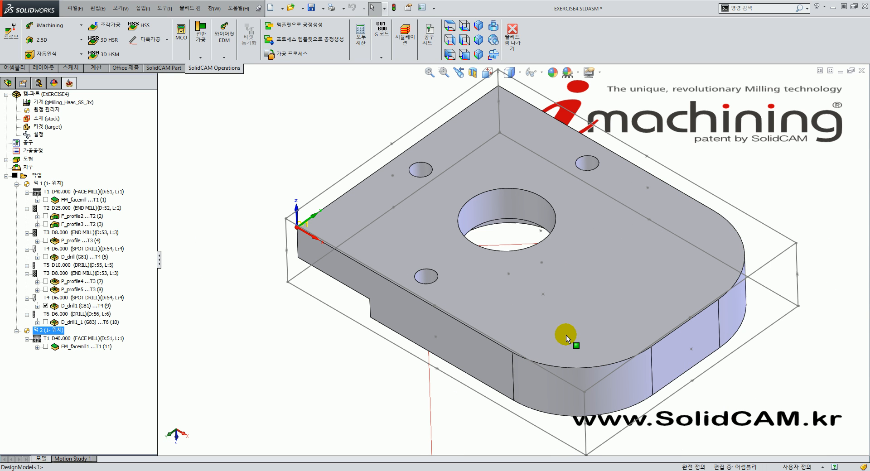
Open the FM_facemill1 operation under MAC 2 and check its geometry, tool, milling levels, step down, technology and floor offset
{"action": "double_click", "coordinate": [62, 347]}
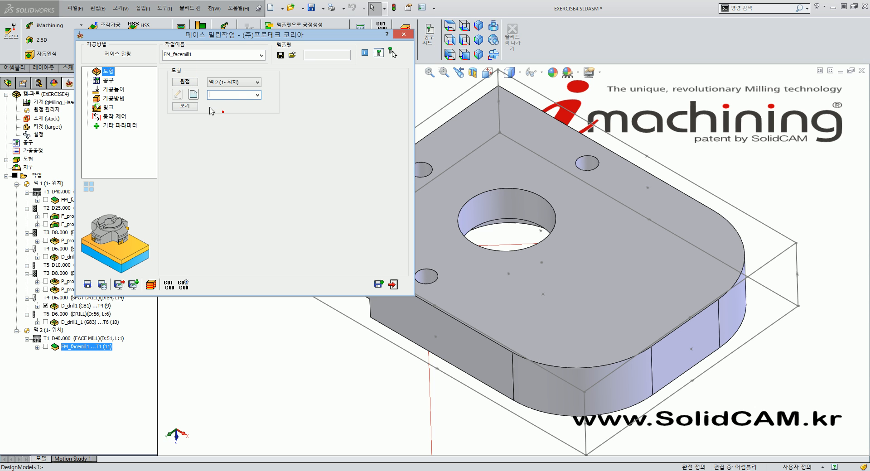
{"action": "left_click", "coordinate": [107, 80]}
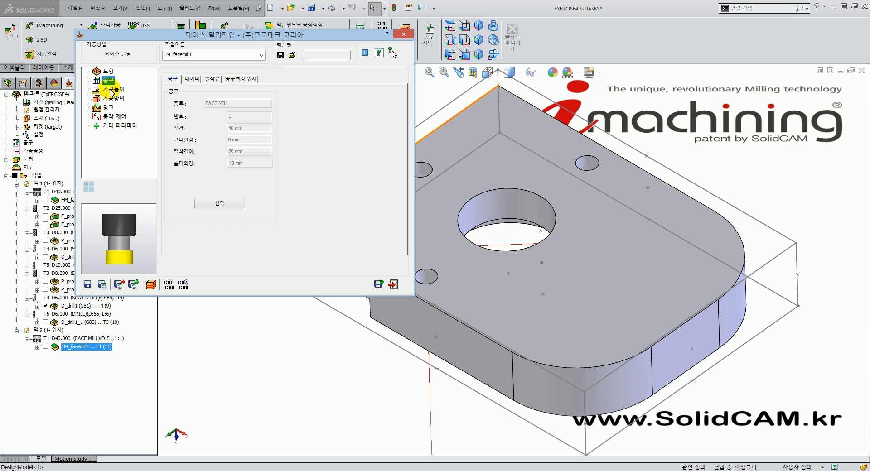
{"action": "left_click", "coordinate": [110, 88]}
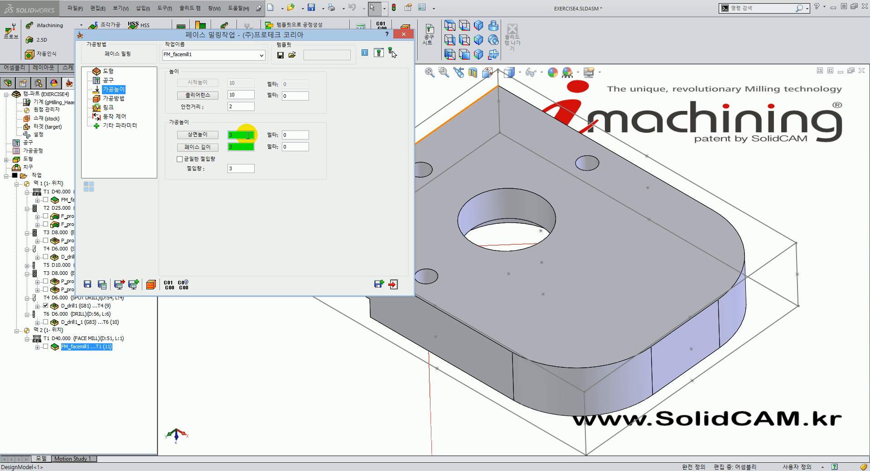
{"action": "left_click", "coordinate": [247, 135]}
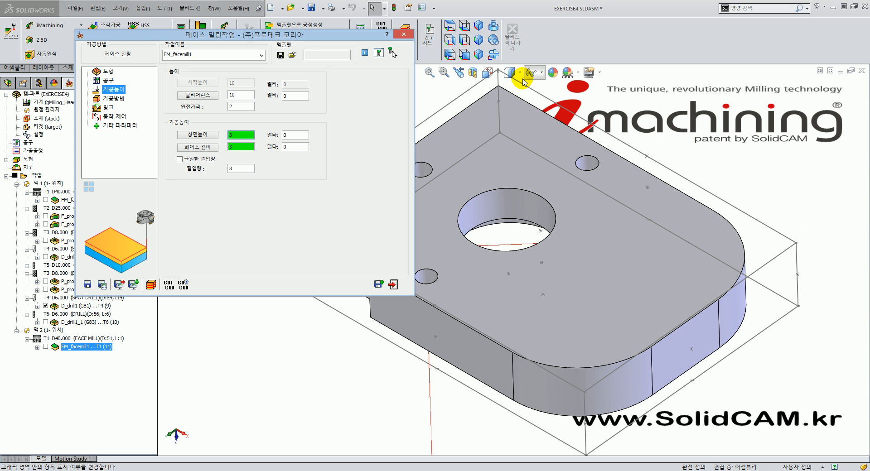
{"action": "left_click", "coordinate": [243, 146]}
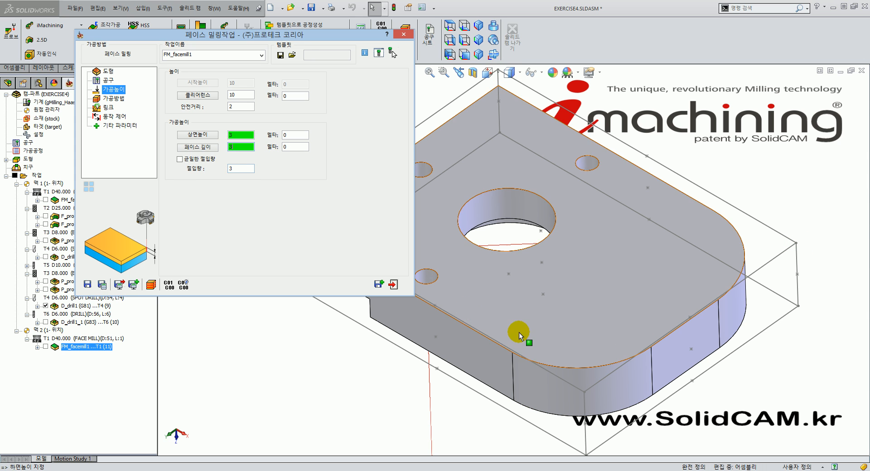
{"action": "left_click", "coordinate": [229, 168]}
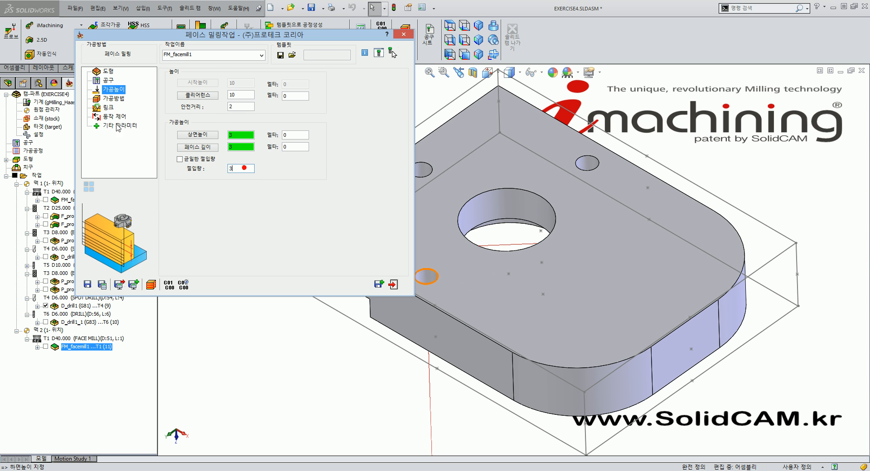
{"action": "left_click", "coordinate": [113, 100]}
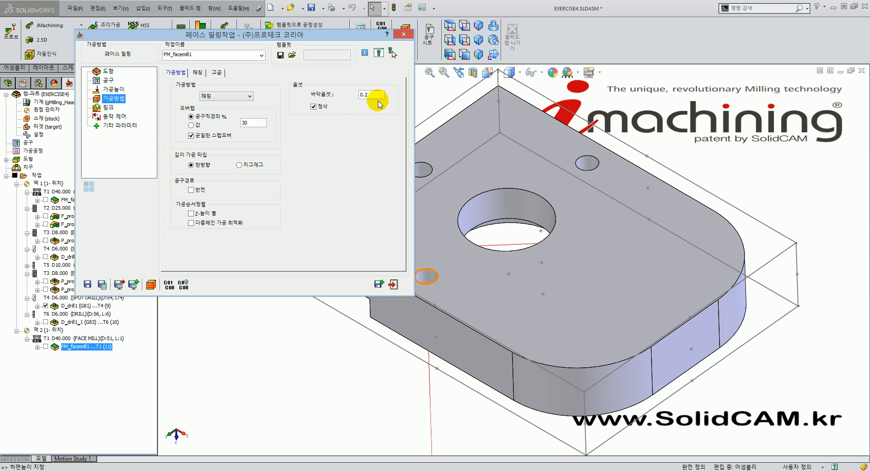
{"action": "left_click", "coordinate": [381, 95]}
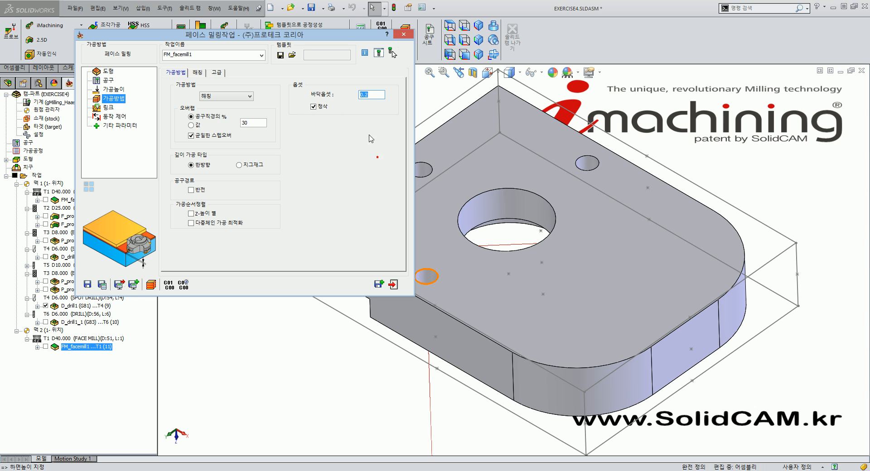
Try enabling the separate finish feed and finish spin rates in FM_facemill1's tool data
{"action": "left_click", "coordinate": [97, 81]}
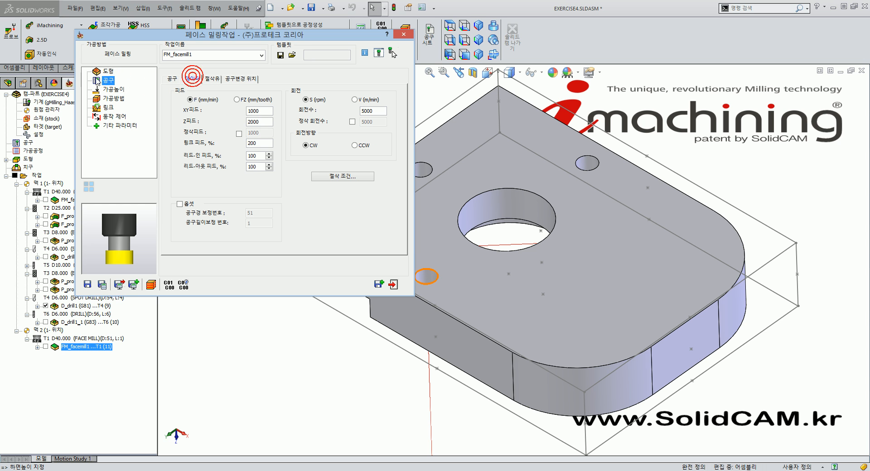
{"action": "left_click", "coordinate": [239, 133]}
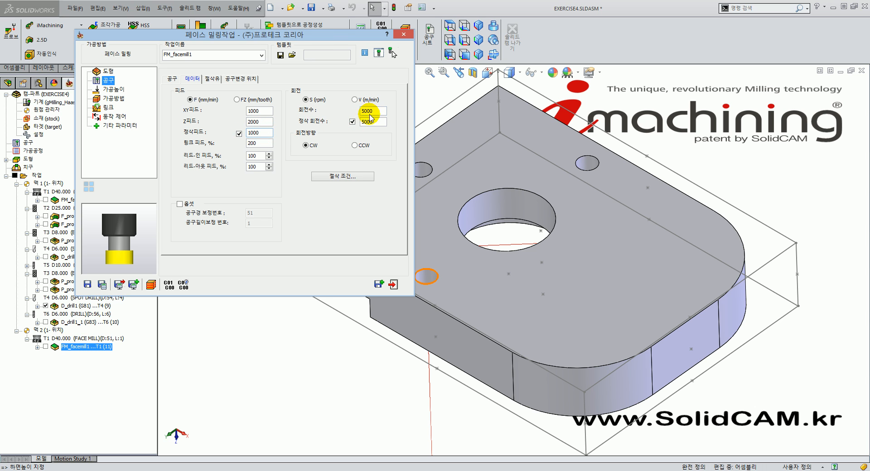
{"action": "left_click", "coordinate": [352, 122]}
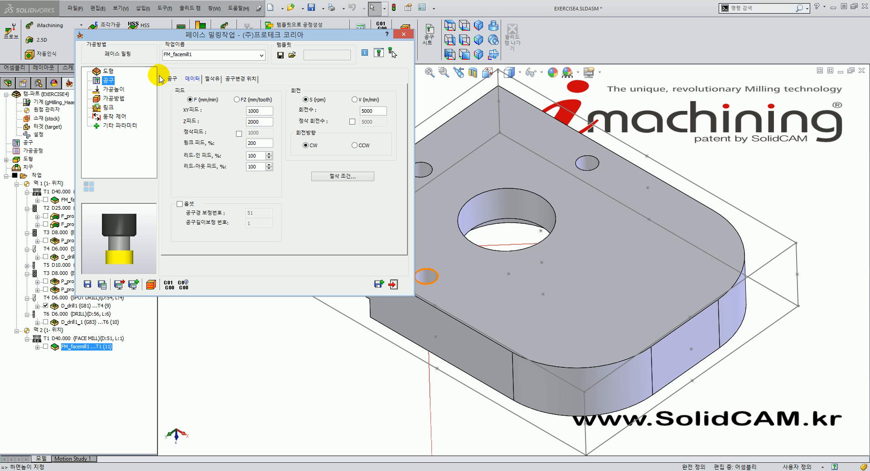
Check FM_facemill1's link settings for path connection, lead-in and lead-out, and exit the operation without saving
{"action": "left_click", "coordinate": [112, 89]}
{"action": "left_click", "coordinate": [108, 108]}
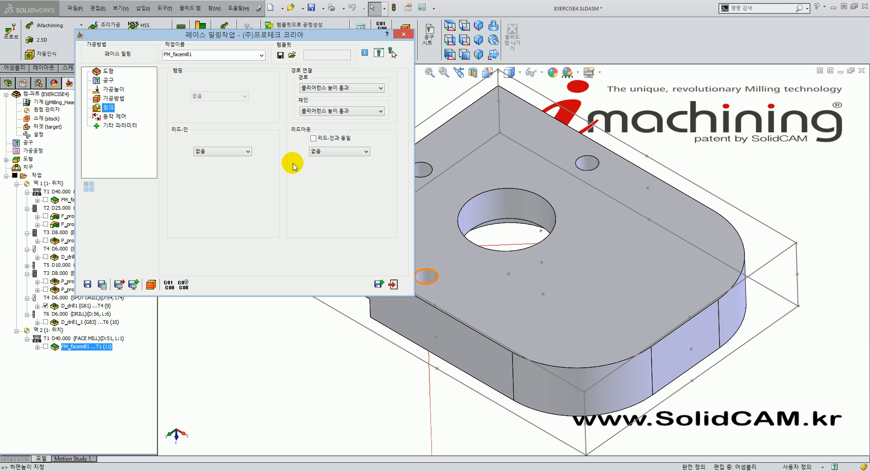
{"action": "left_click", "coordinate": [393, 284]}
Orbit around the whole part and return to the MAC 1 setup orientation
{"action": "middle_click_drag", "start_coordinate": [387, 227], "coordinate": [408, 254]}
{"action": "left_click", "coordinate": [26, 176]}
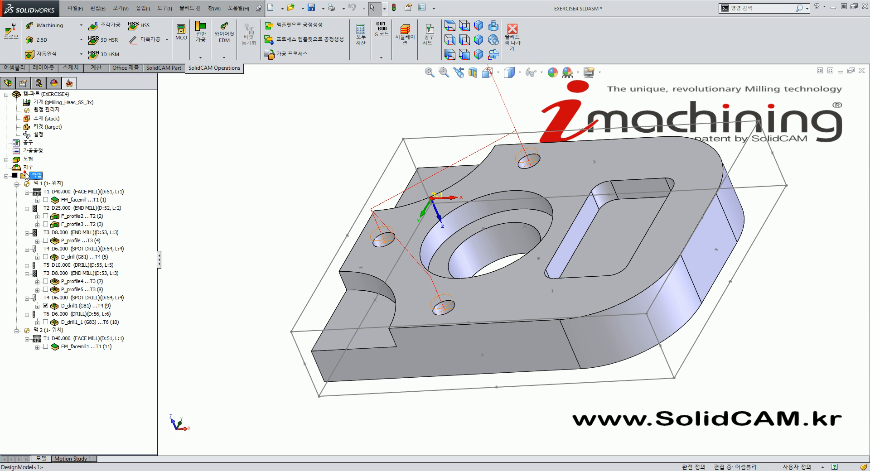
{"action": "left_click", "coordinate": [122, 187]}
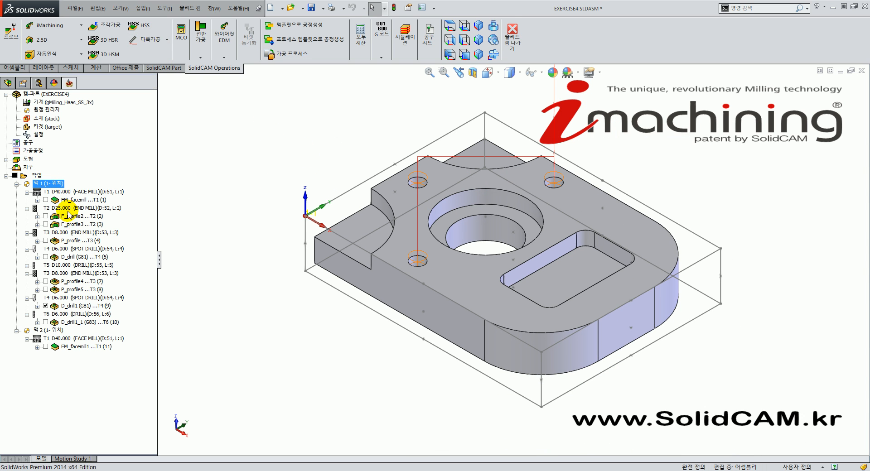
{"action": "left_click", "coordinate": [265, 142]}
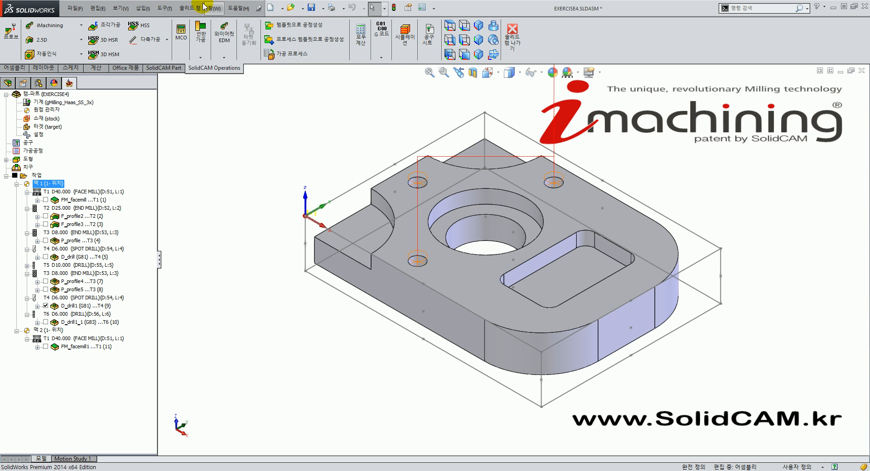
Browse the CAM-part files in the Built Parts folder and select EXERCISE5.prz to preview it
{"action": "left_click", "coordinate": [186, 8]}
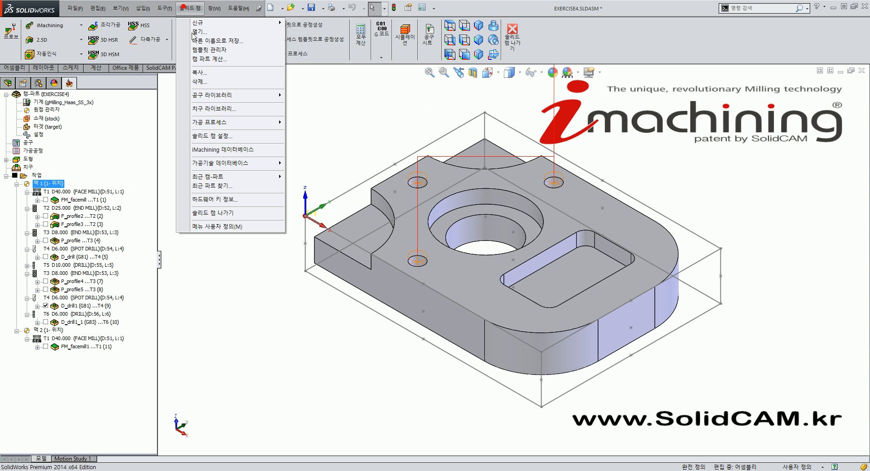
{"action": "left_click", "coordinate": [210, 32]}
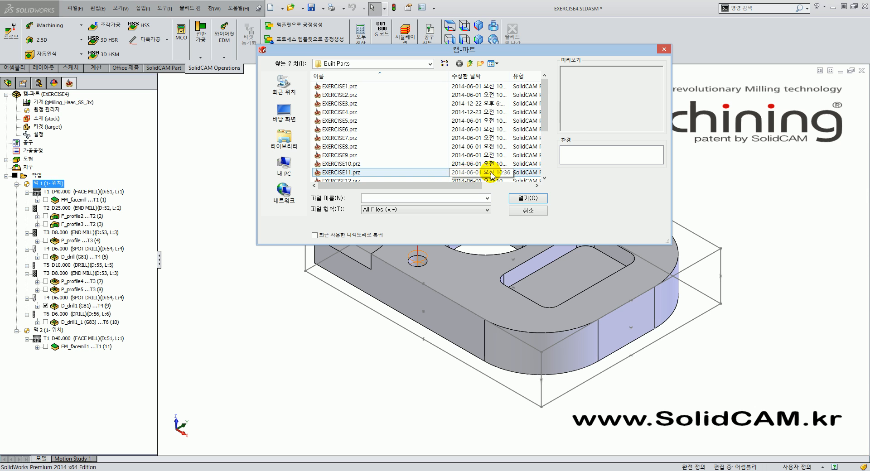
{"action": "mouse_move", "coordinate": [546, 106]}
{"action": "left_mouse_down"}
{"action": "mouse_move", "coordinate": [544, 158]}
{"action": "mouse_move", "coordinate": [549, 100]}
{"action": "left_mouse_up"}
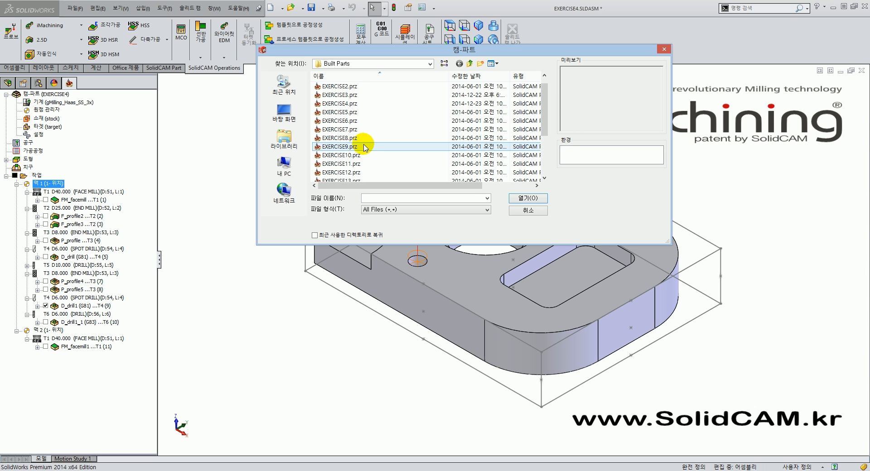
{"action": "left_click", "coordinate": [349, 112]}
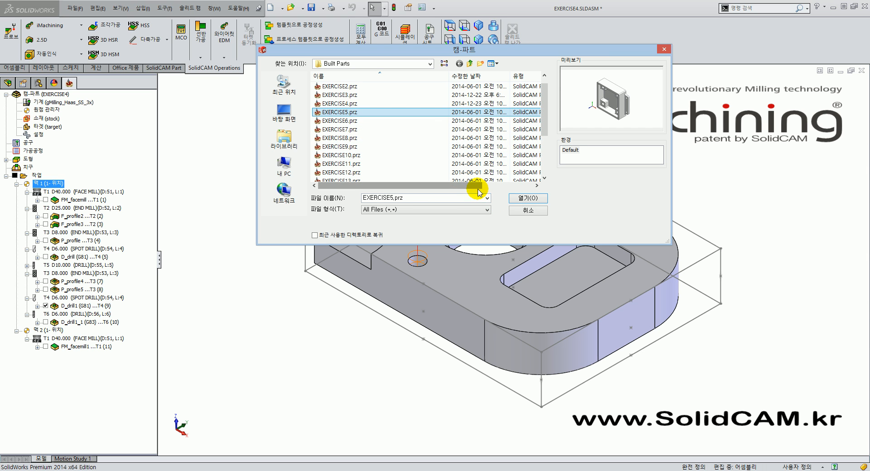
{"action": "scroll", "coordinate": [548, 108], "scroll_direction": "down", "scroll_amount": 3}
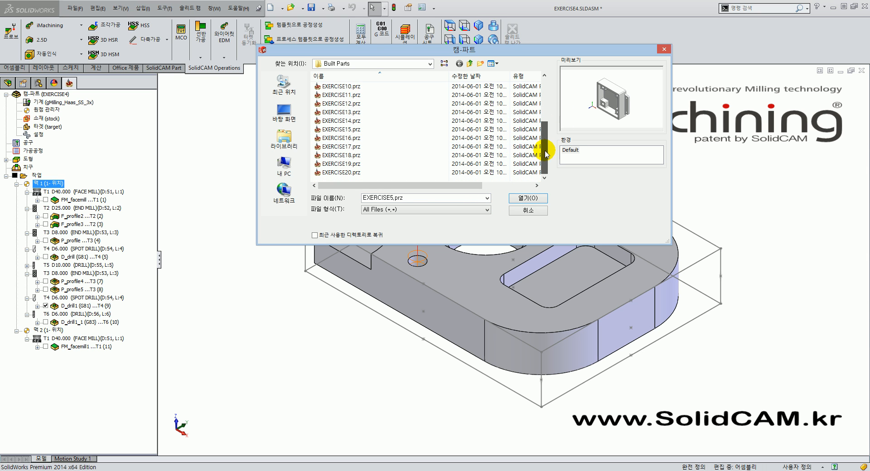